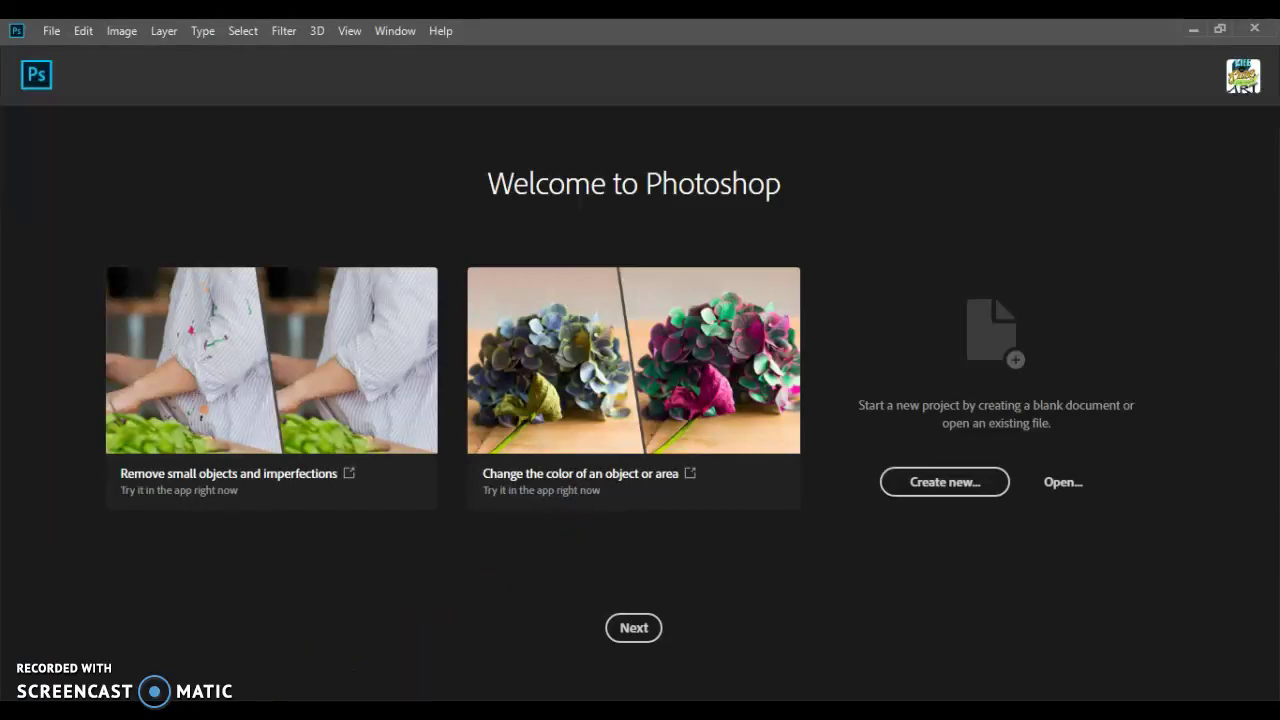
Set up a new 10 × 7.5 in, 300 ppi document named 'photoshop port cover'
key("alt+Tab")
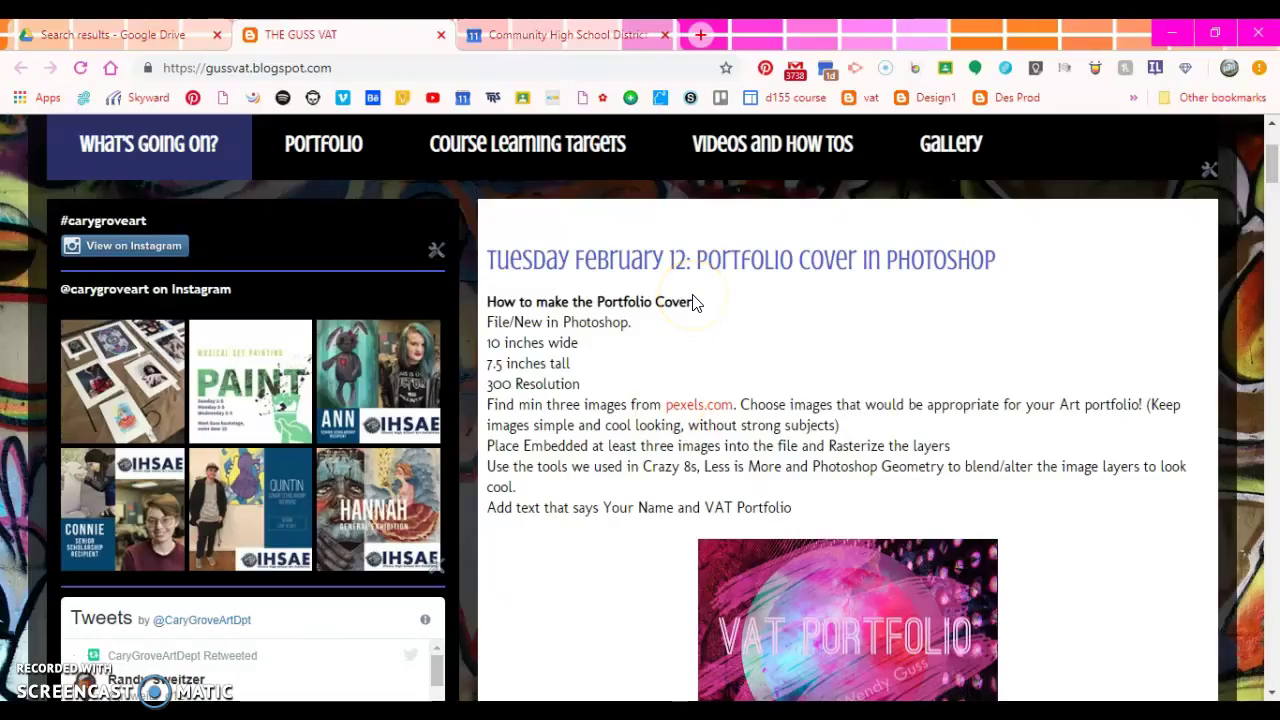
key("alt+Tab")
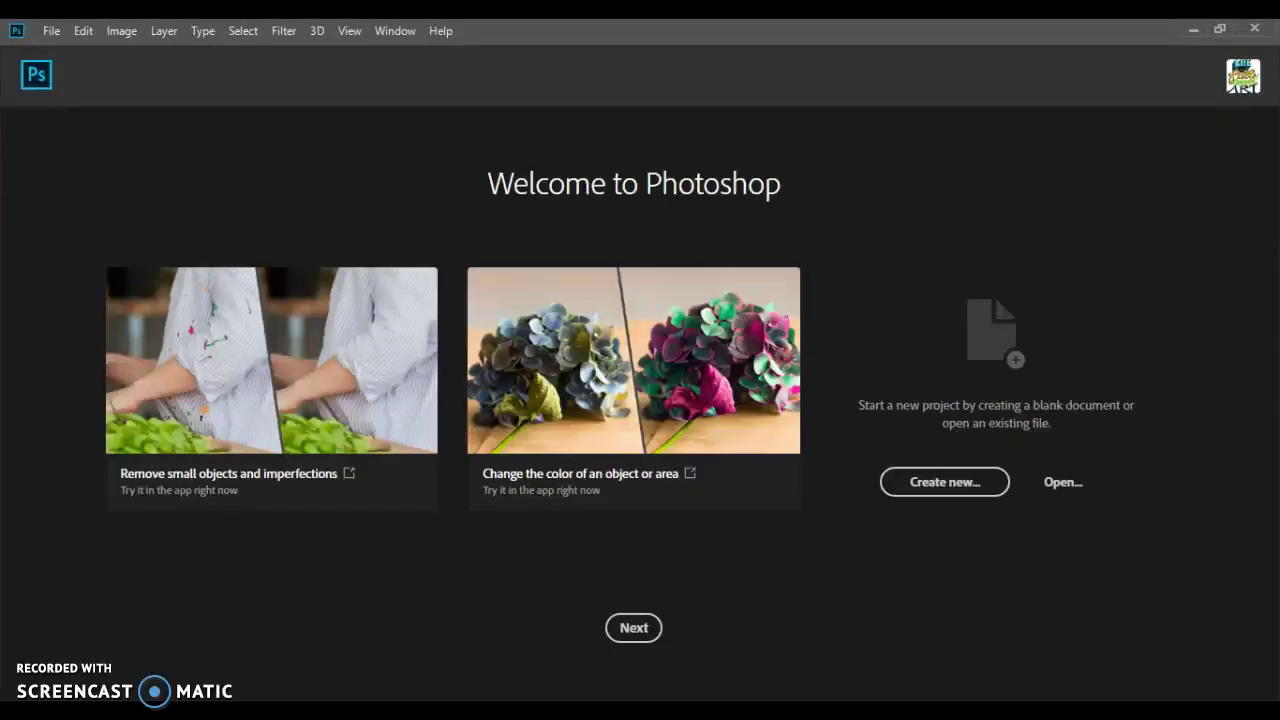
left_click(941, 485)
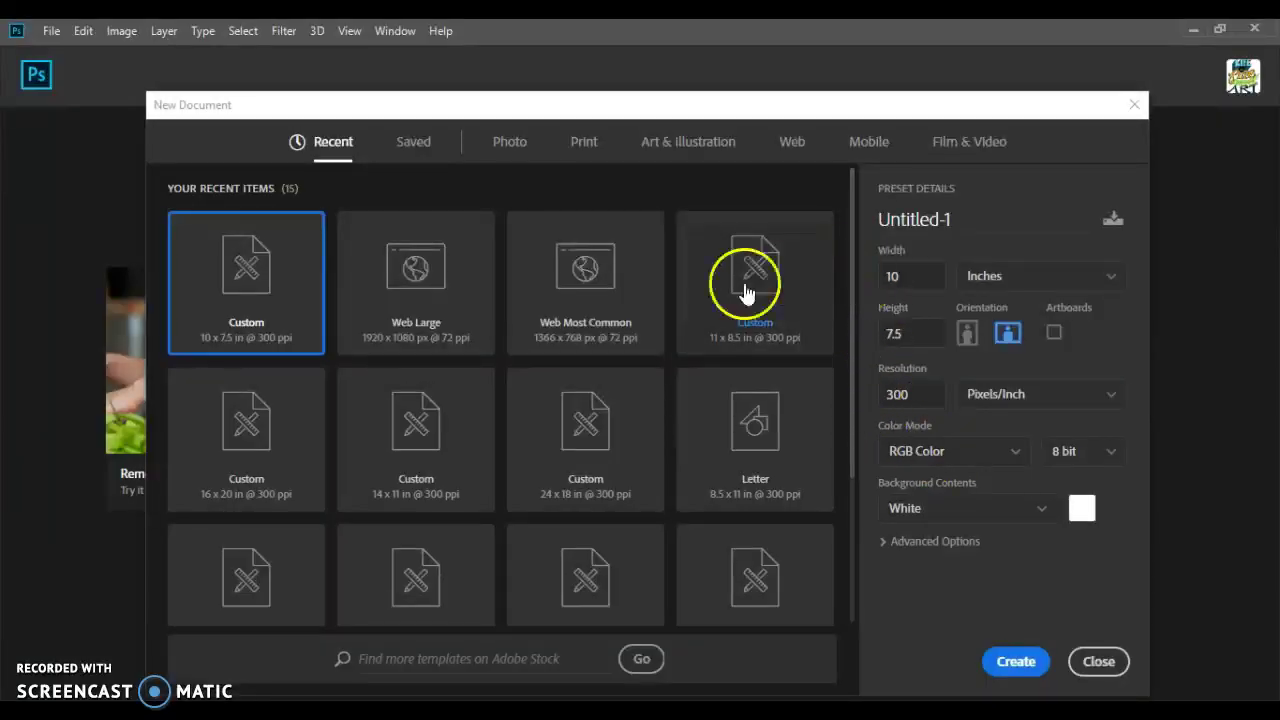
left_click(967, 208)
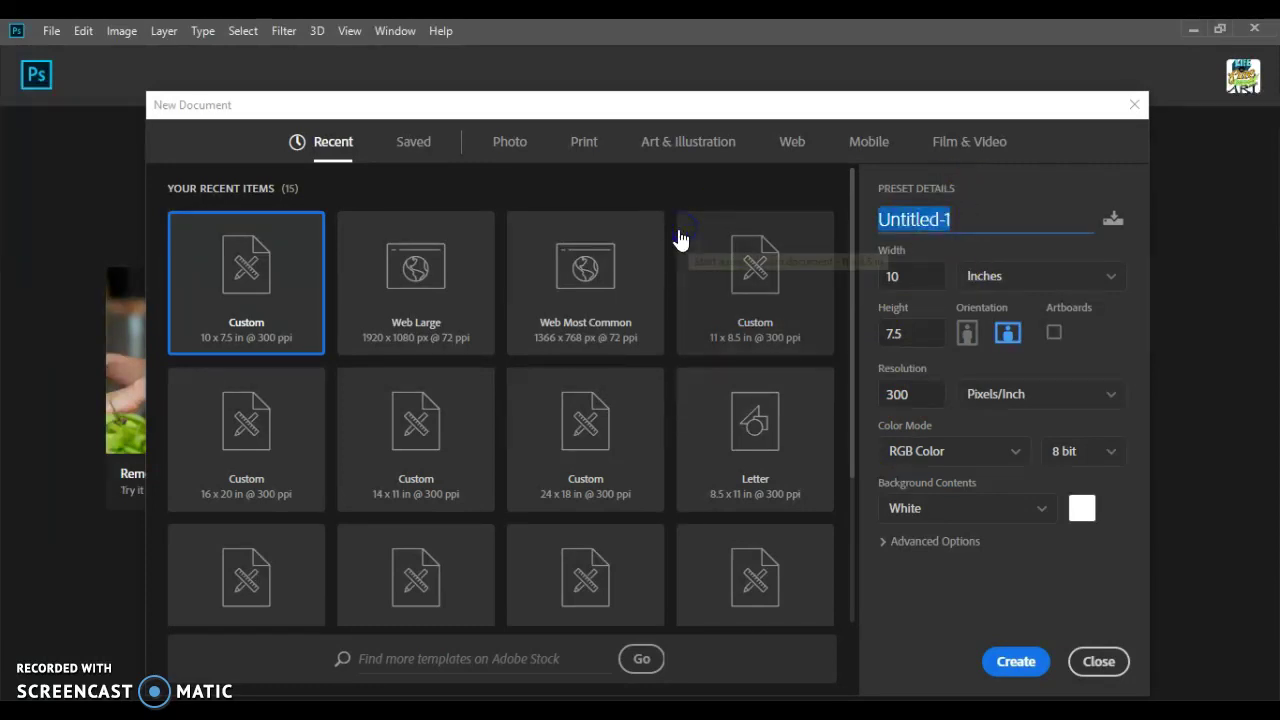
type("photoshop port cover")
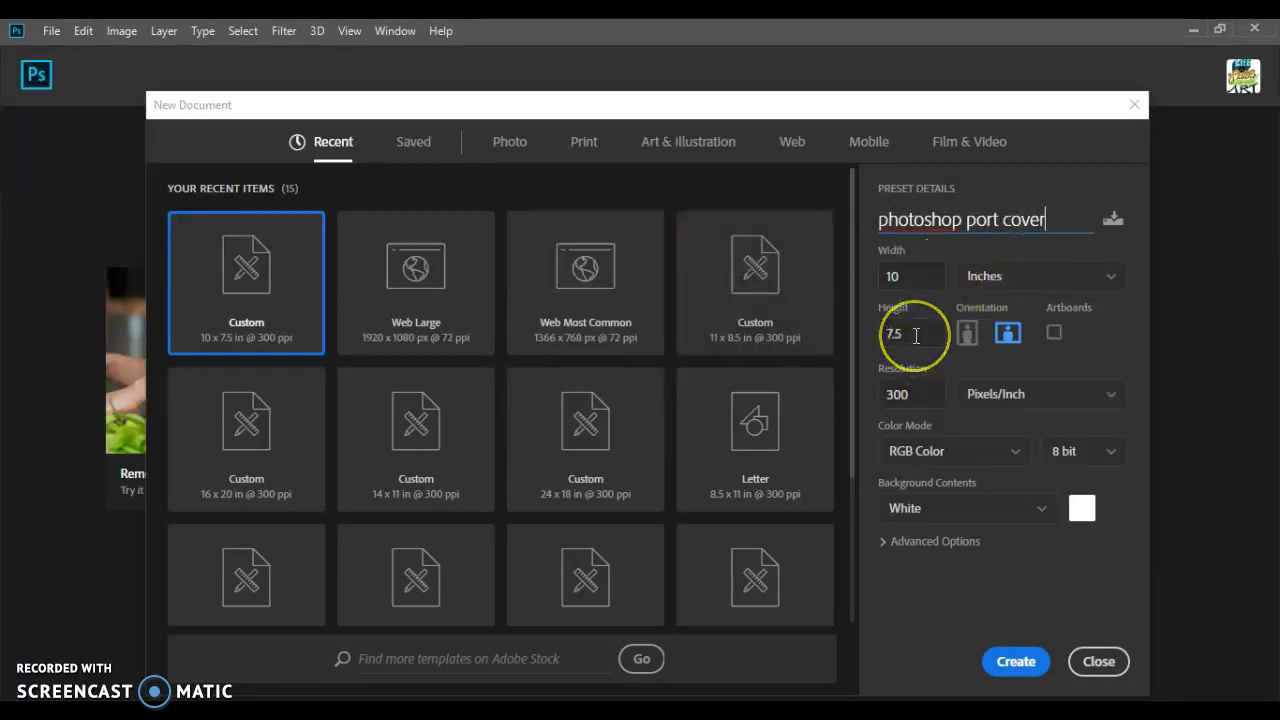
left_click(900, 393)
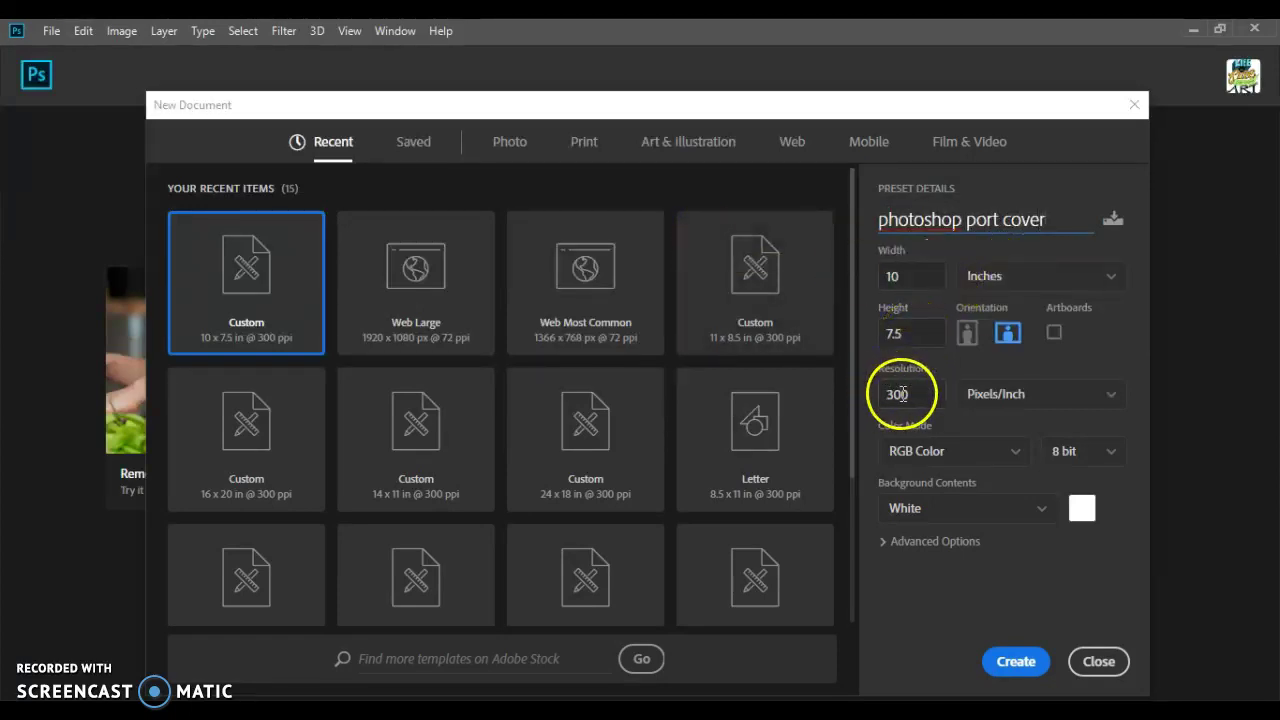
Create the blank cover document, collapse Properties and move the Layers panel beside the dock
left_click(1012, 662)
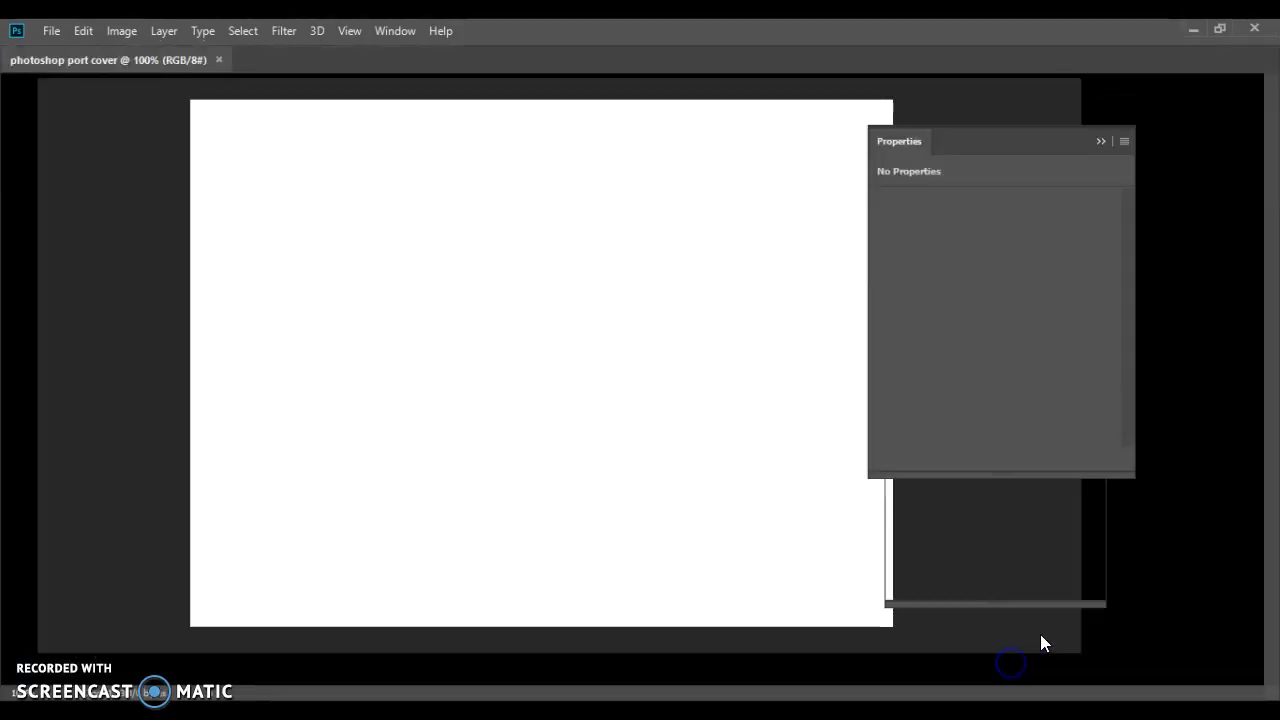
left_click(1096, 144)
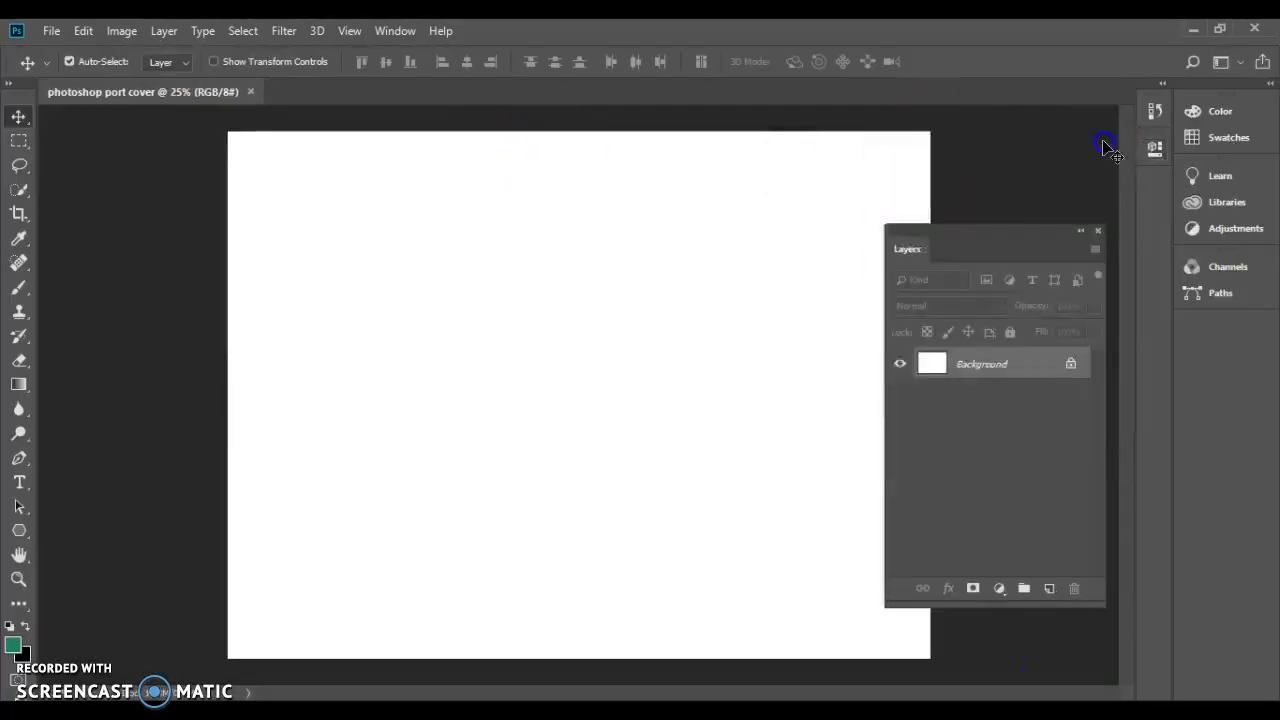
left_click_drag(960, 241, 995, 154)
Briefly show and hide the History and Properties panels, leaving the Layers list in view
left_click(1154, 110)
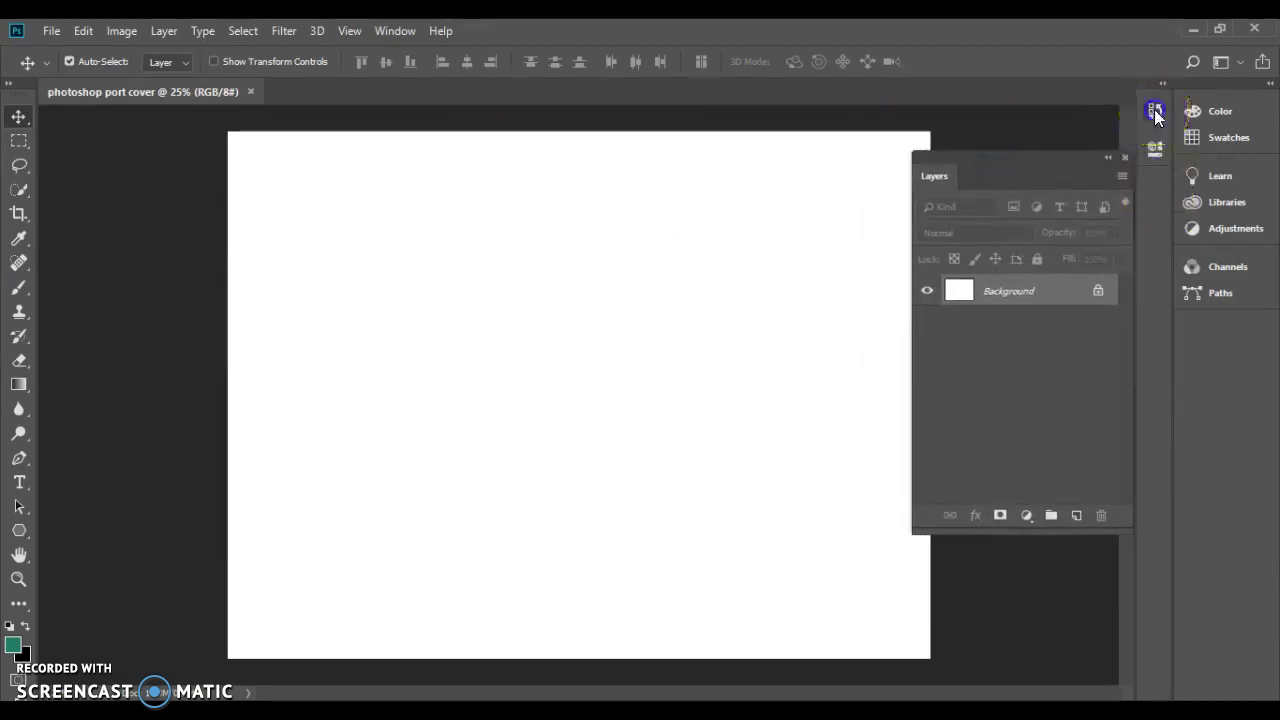
left_click(1155, 110)
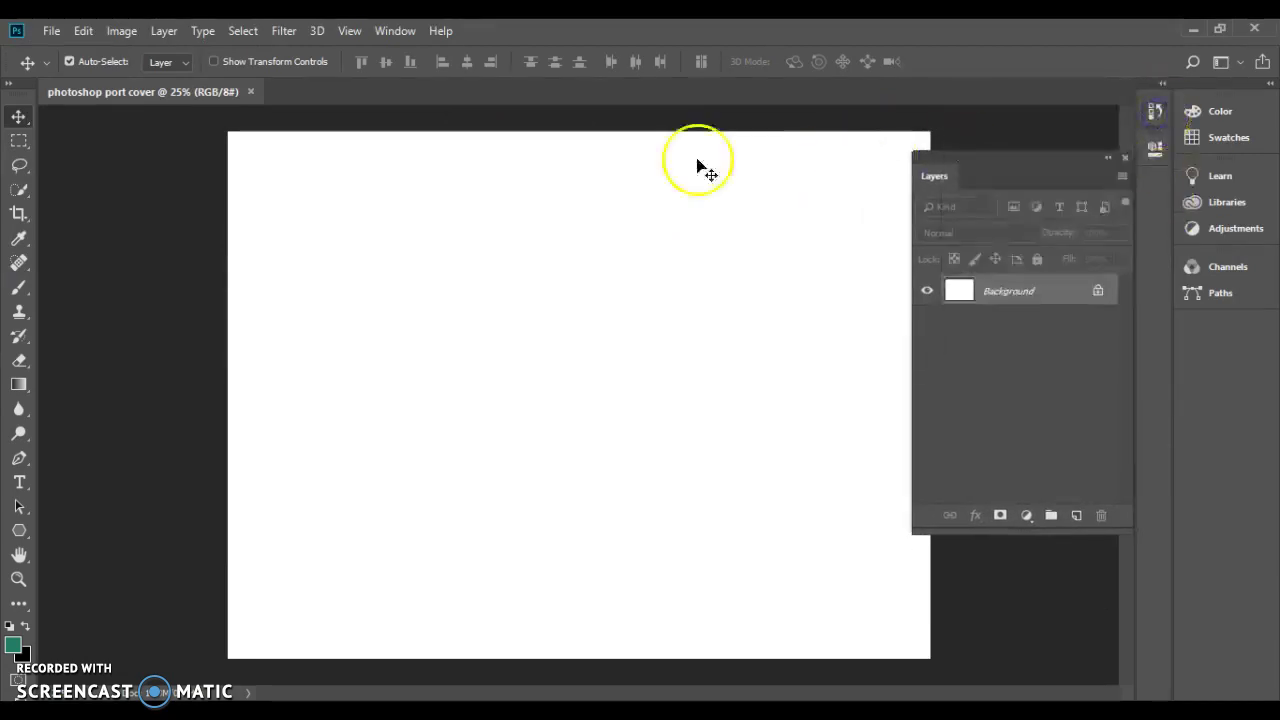
left_click(1155, 148)
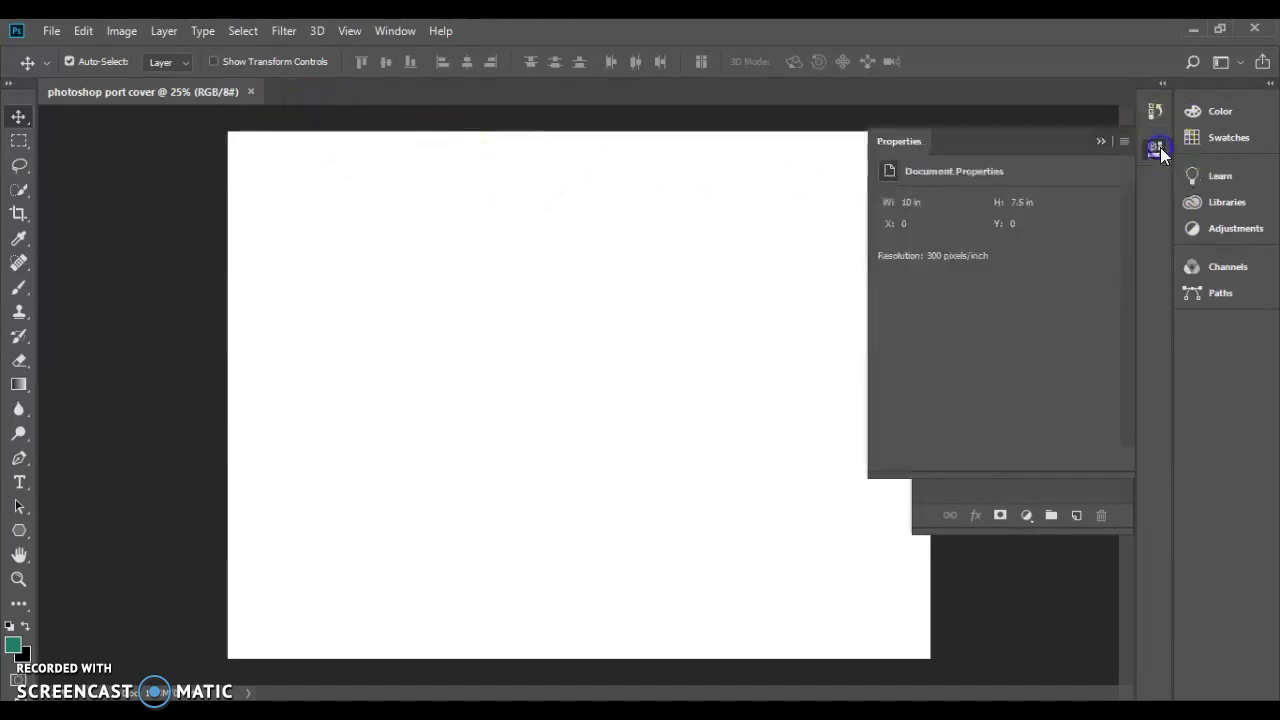
left_click(1101, 140)
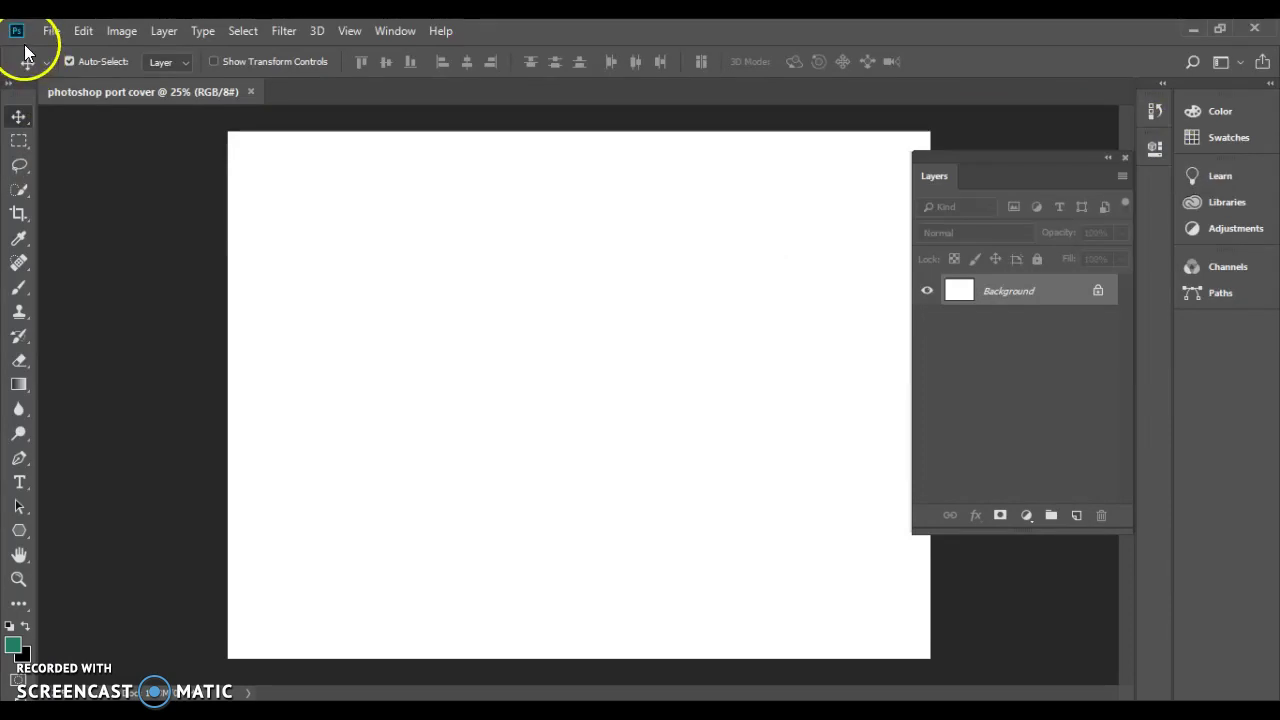
left_click(50, 30)
Place the black-and-white escalator photo as an embedded layer scaled to cover the canvas
left_click(138, 387)
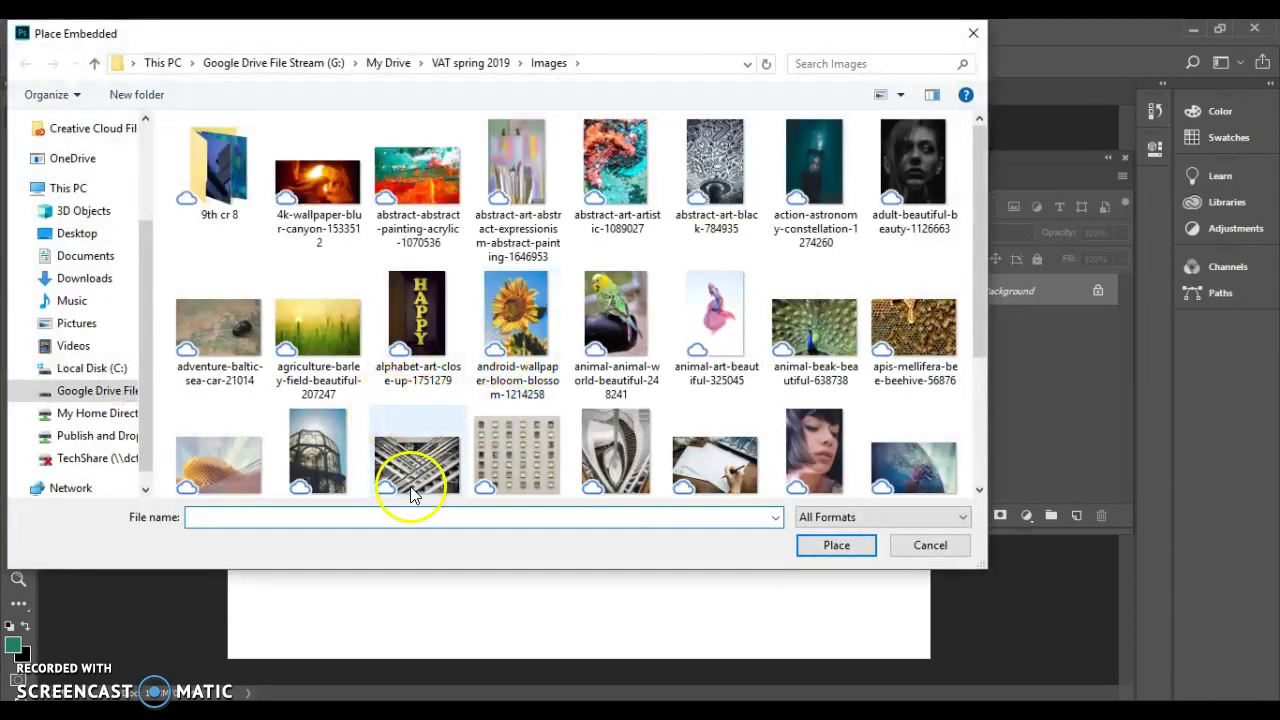
double_click(414, 494)
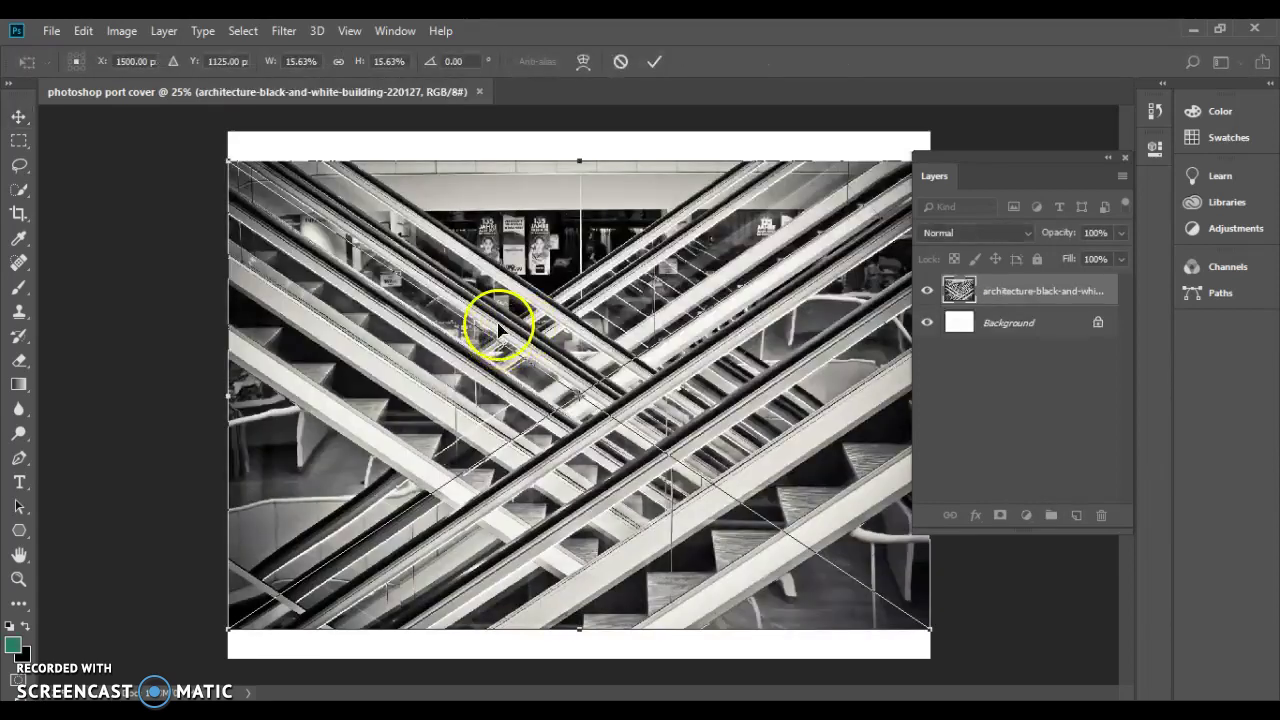
left_click_drag(229, 160, 70, 56)
left_click_drag(528, 314, 542, 218)
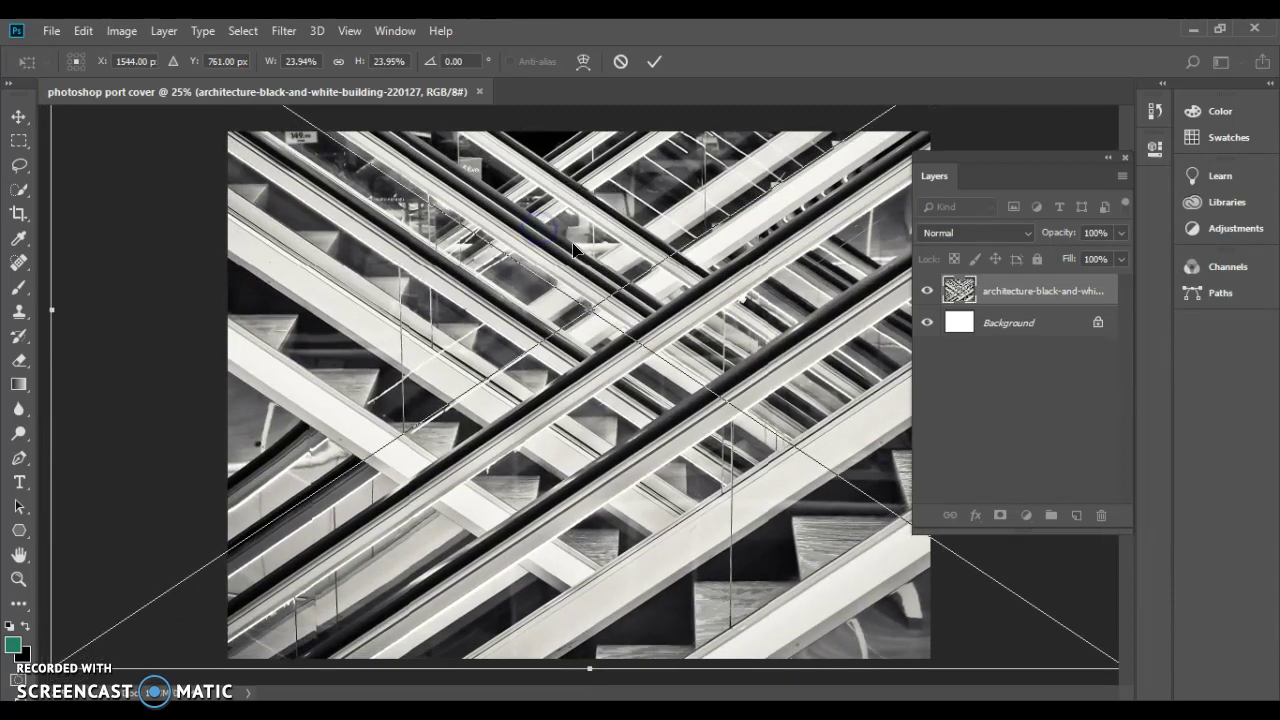
key("Return")
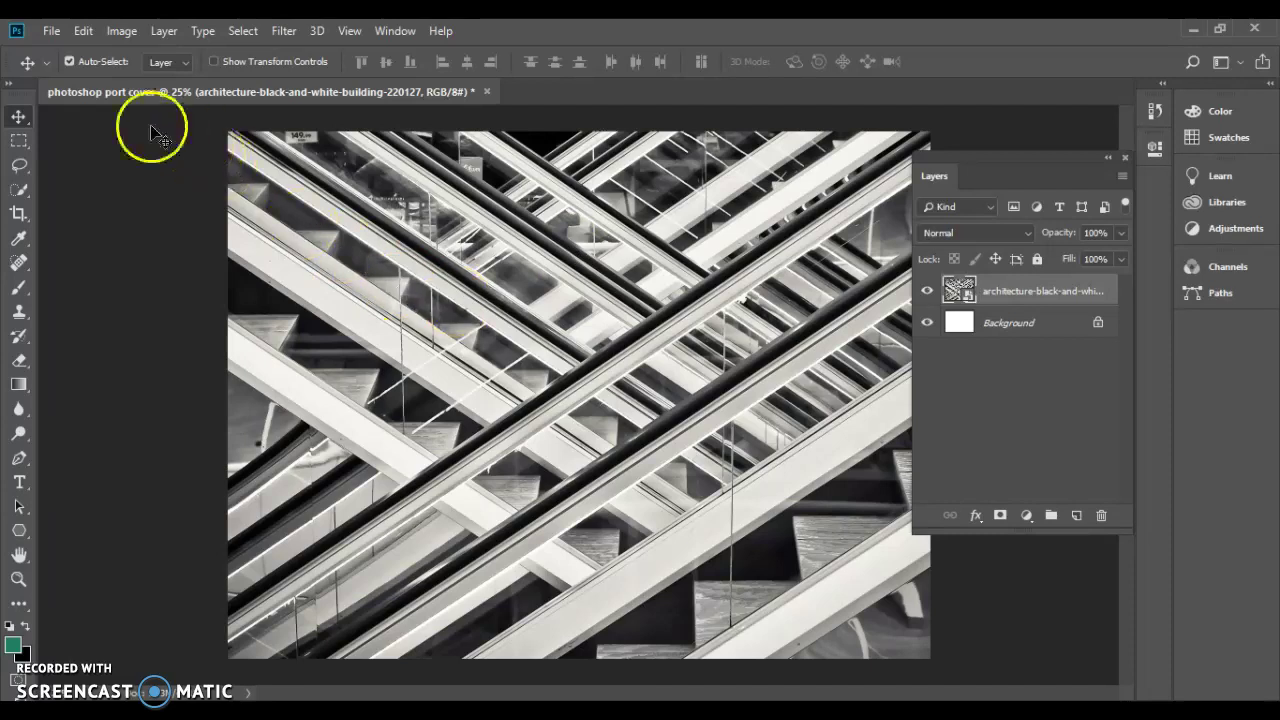
Place the abstract acrylic painting as an embedded layer enlarged over the canvas
left_click(50, 33)
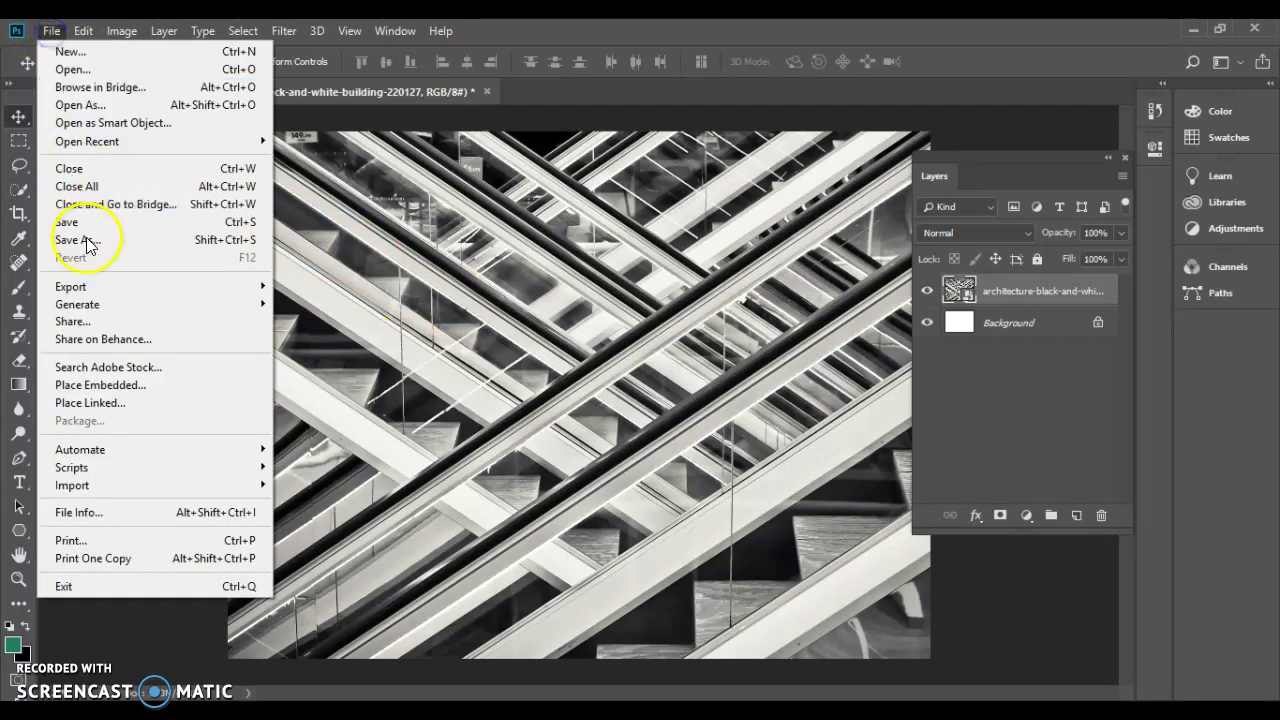
left_click(95, 380)
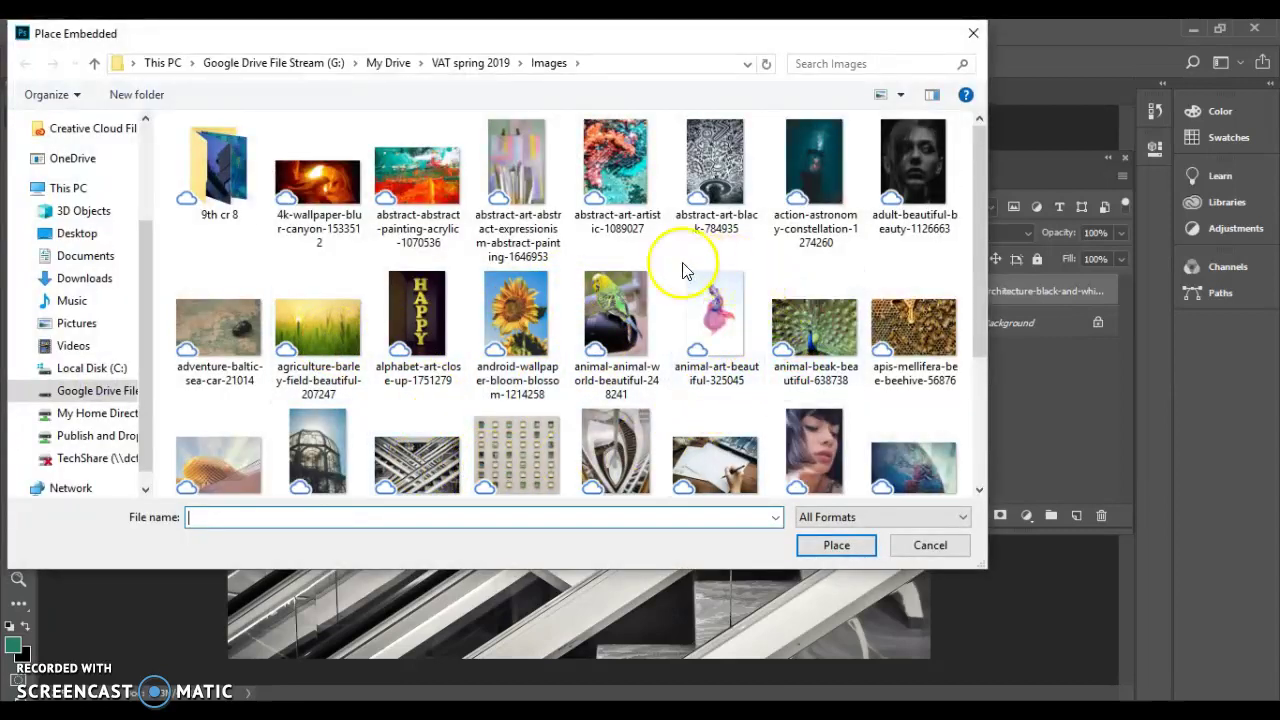
double_click(440, 185)
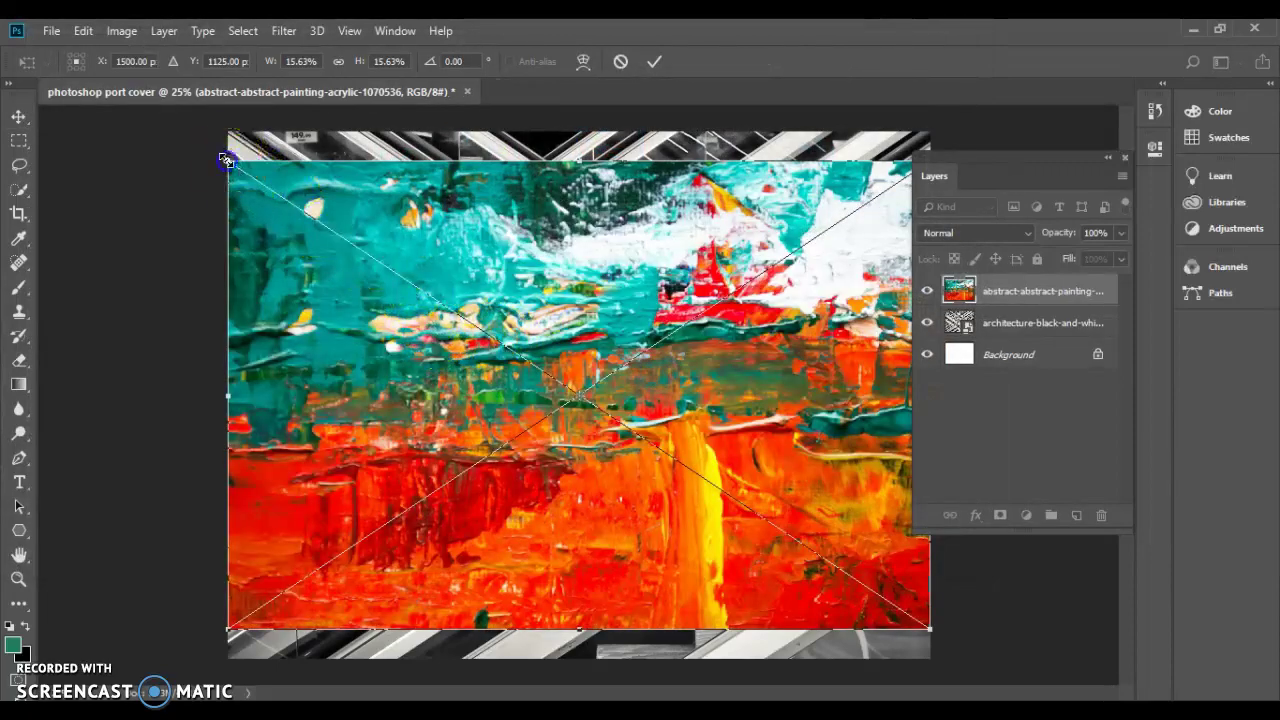
left_click_drag(227, 160, 114, 63)
left_click_drag(251, 208, 441, 337)
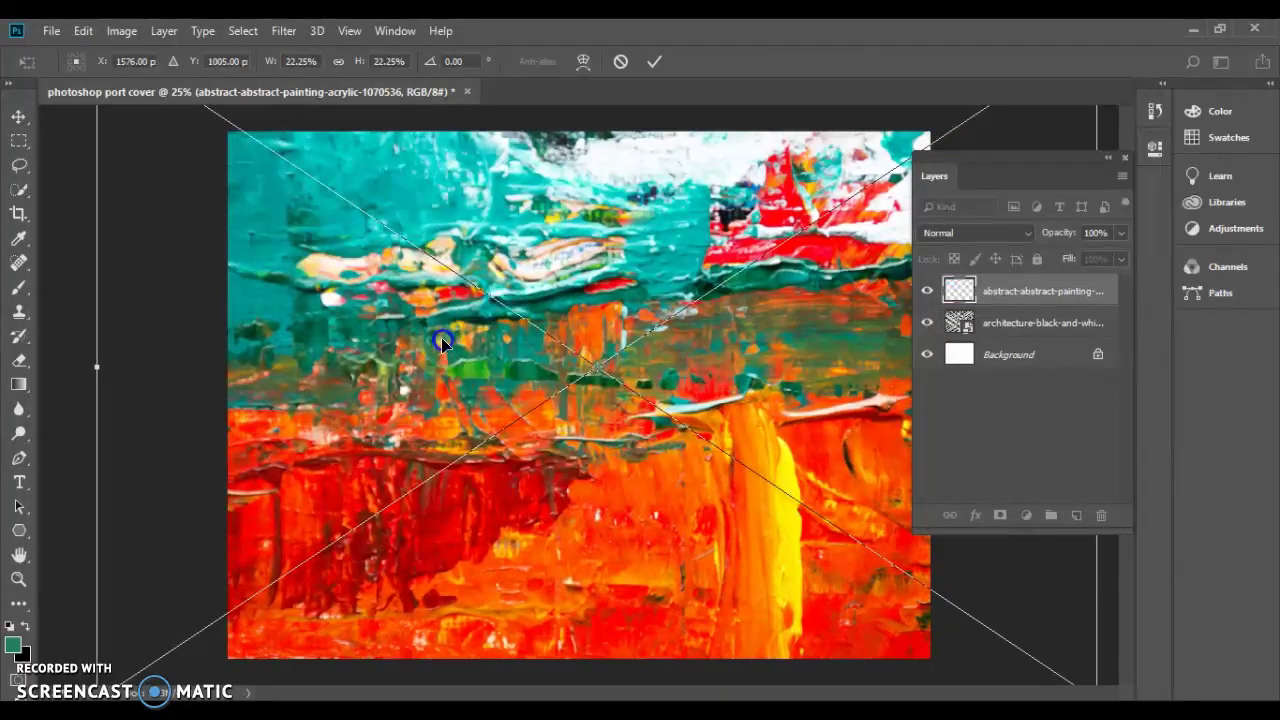
key("Return")
Place the black-and-white clouds image on top, scaled to cover the whole canvas
left_click(48, 34)
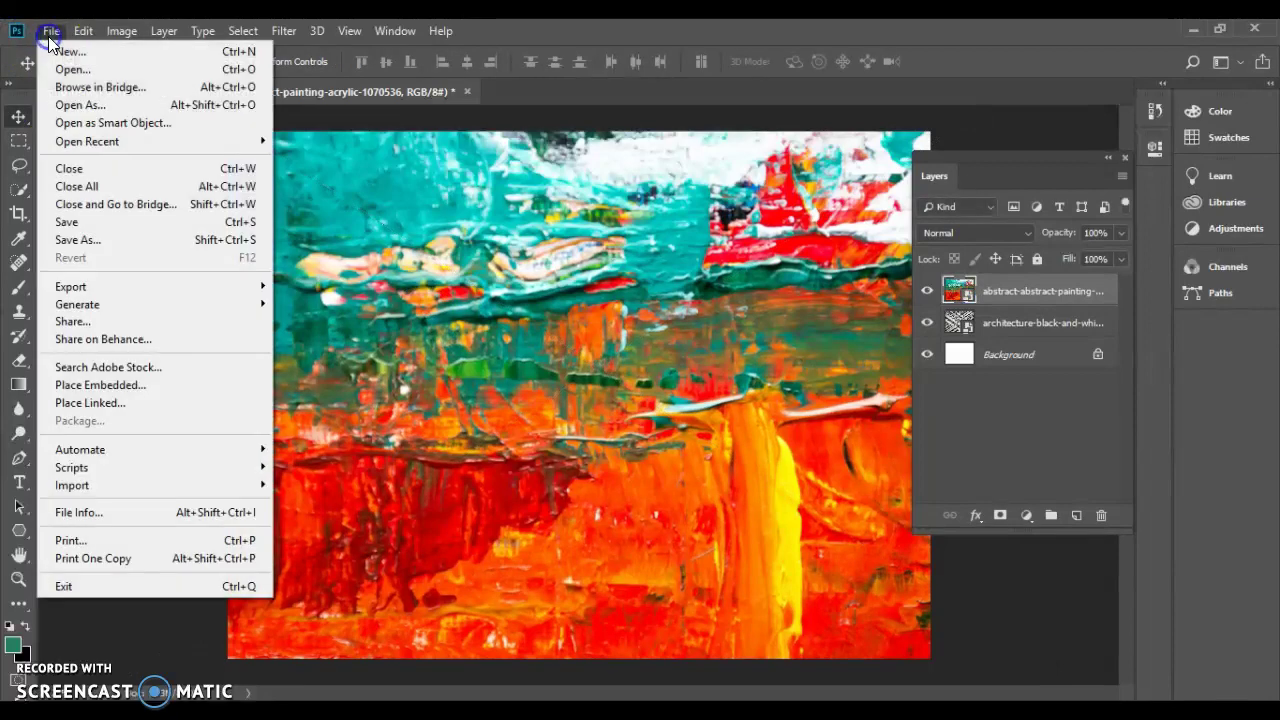
left_click(141, 388)
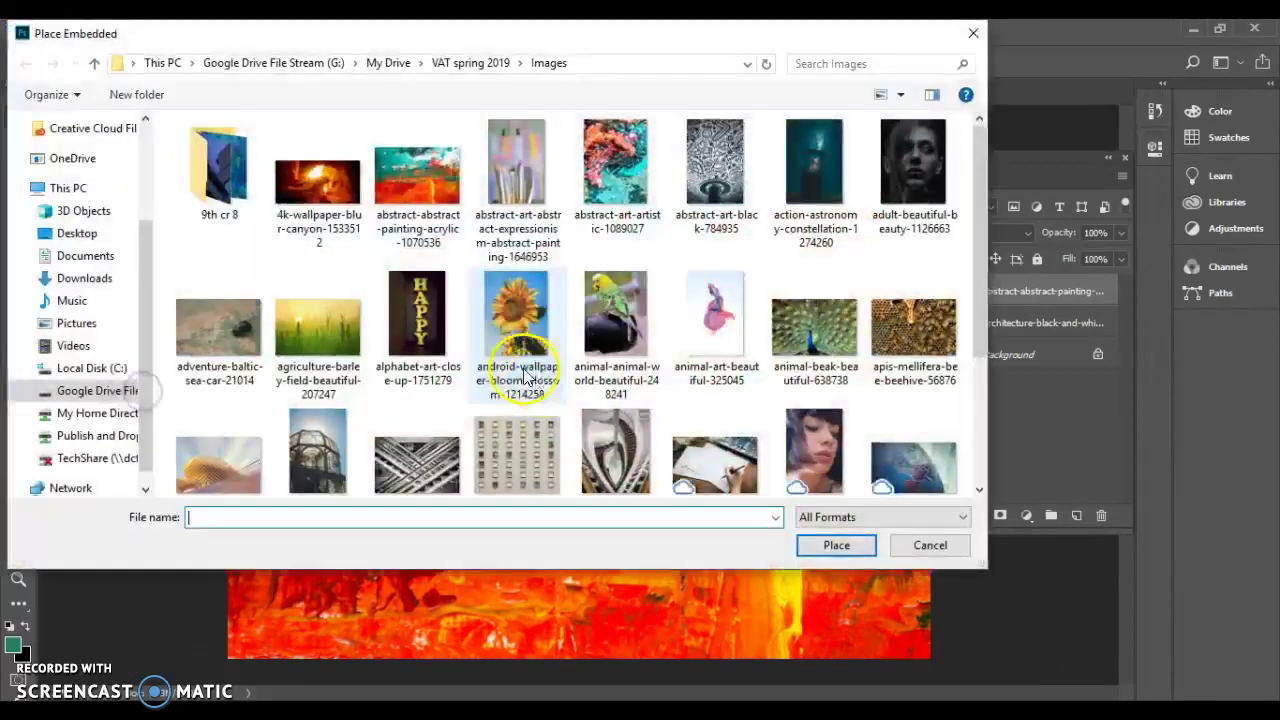
scroll(525, 375, "down", 3)
left_click(320, 420)
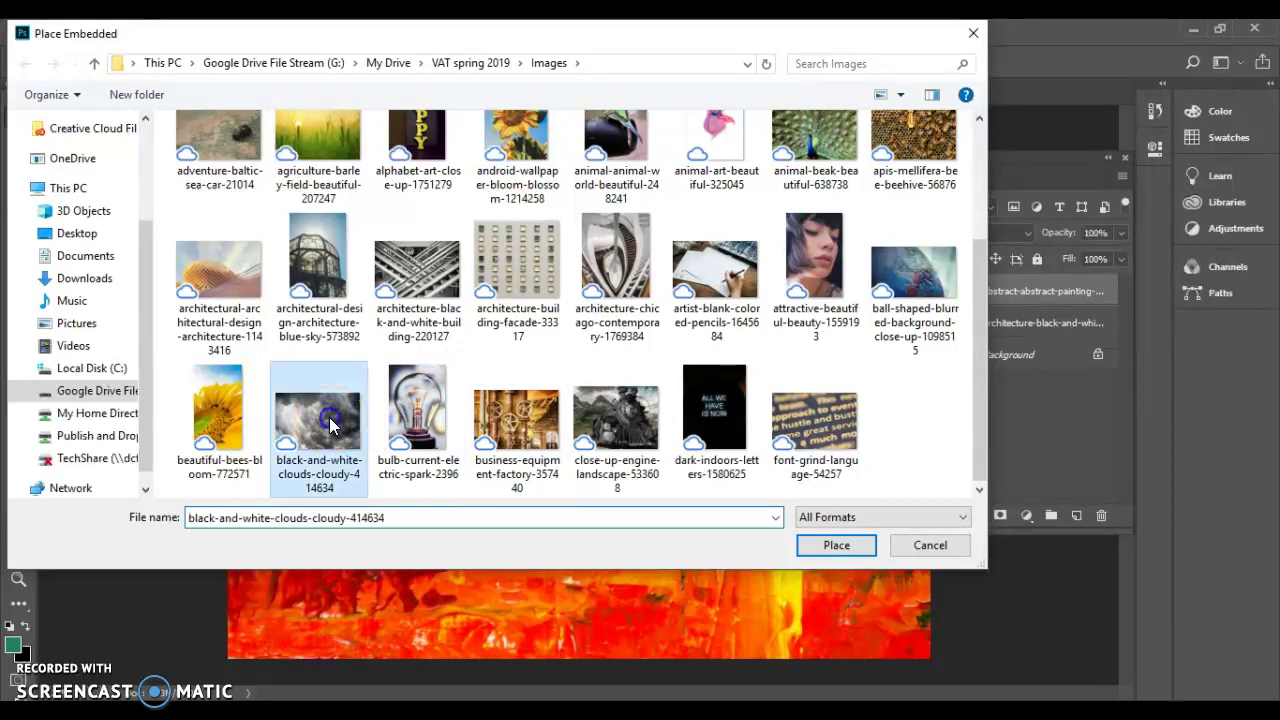
double_click(330, 425)
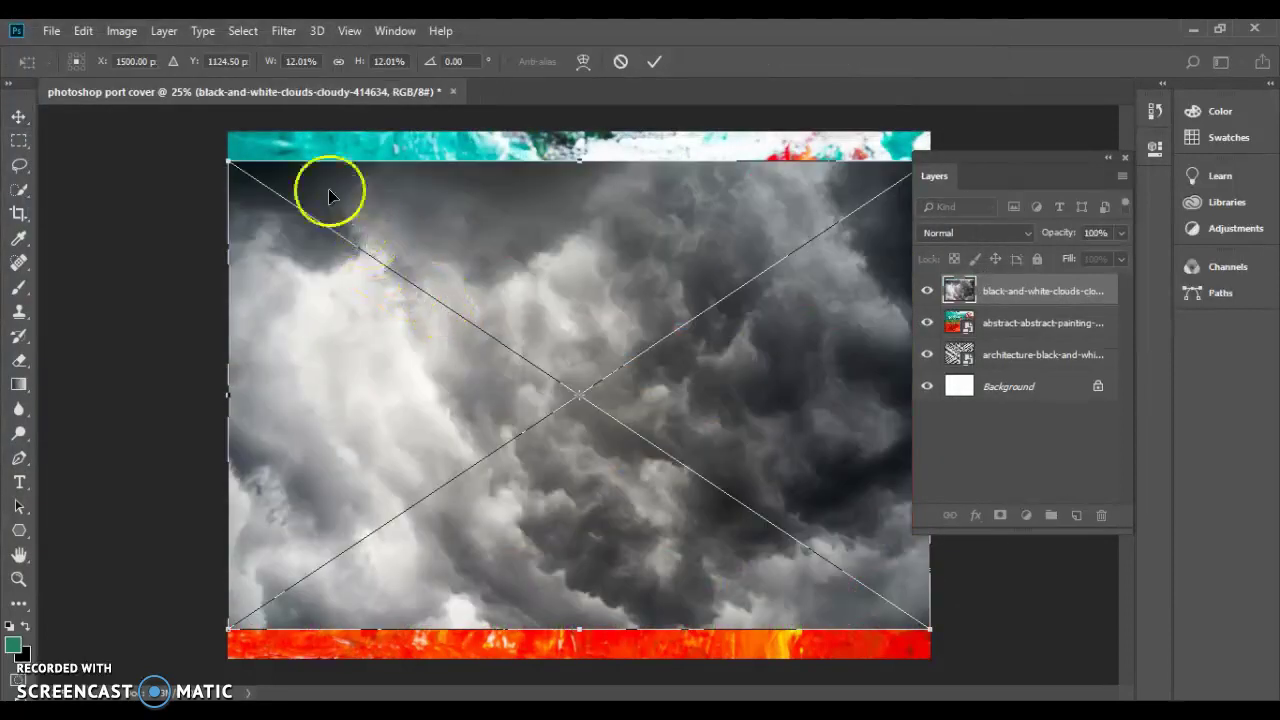
left_click_drag(222, 160, 110, 68)
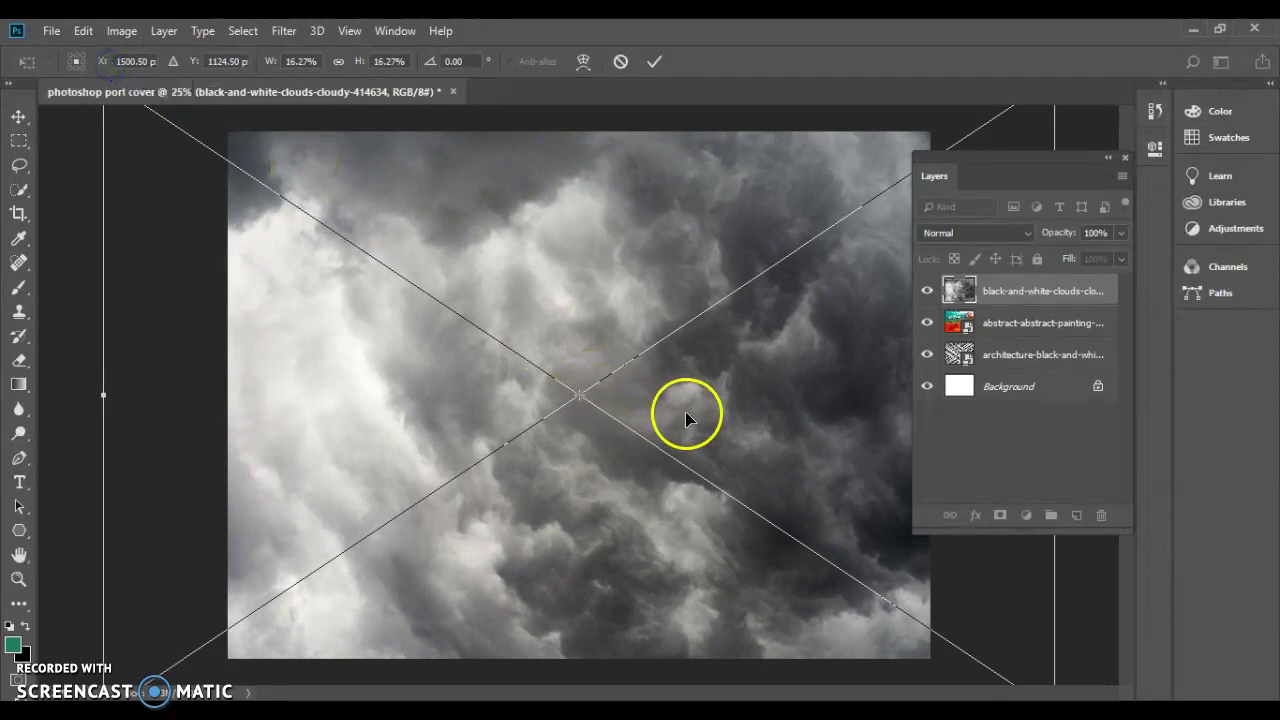
key("Return")
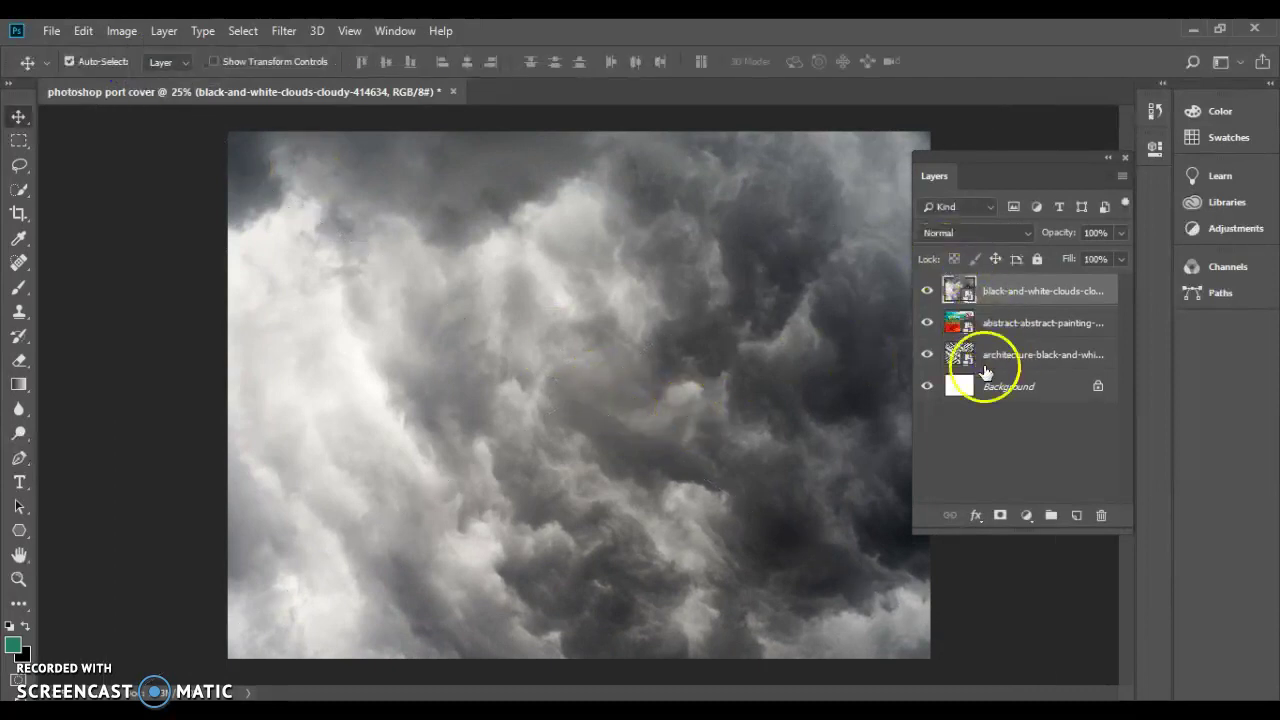
Rasterize all three photo layers, move the painting above the clouds, and shift it about 100 px right
right_click(1006, 293)
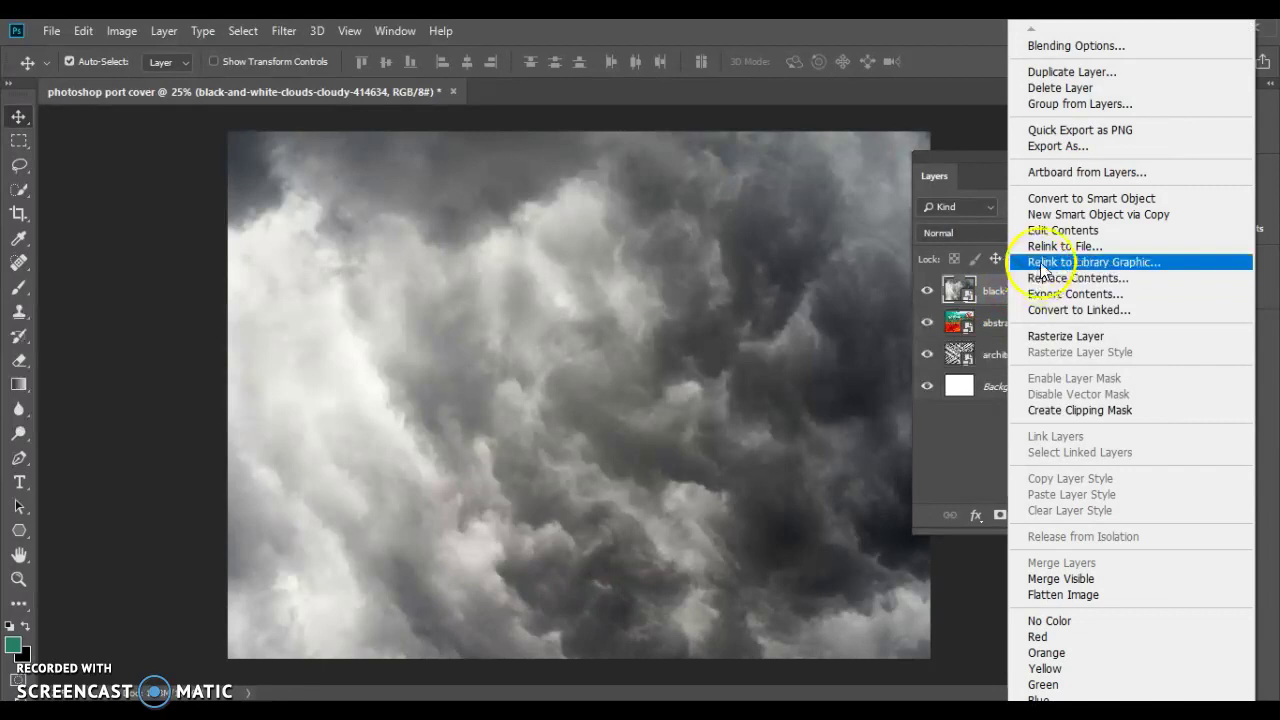
left_click(1042, 338)
right_click(1020, 326)
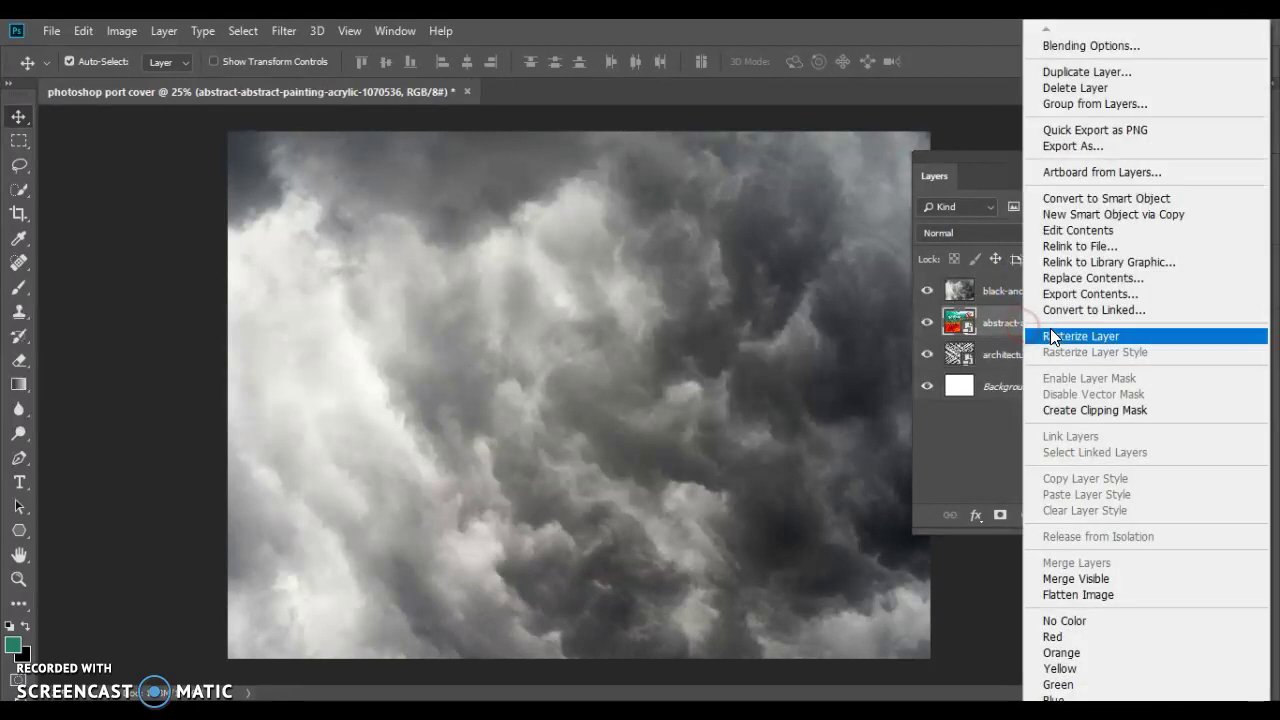
left_click(1050, 336)
right_click(1018, 354)
left_click(1077, 340)
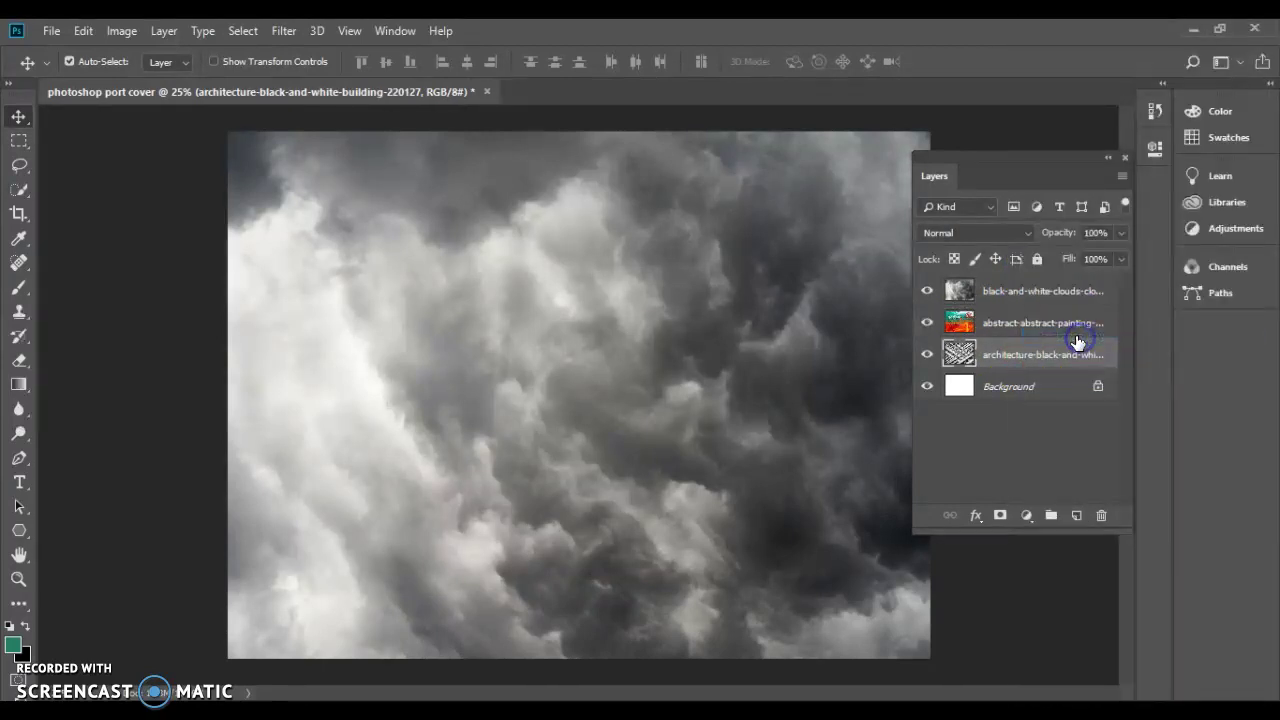
mouse_move(1040, 350)
left_mouse_down()
mouse_move(1022, 340)
mouse_move(1022, 318)
mouse_move(1012, 362)
mouse_move(1017, 298)
mouse_move(1023, 323)
left_mouse_up()
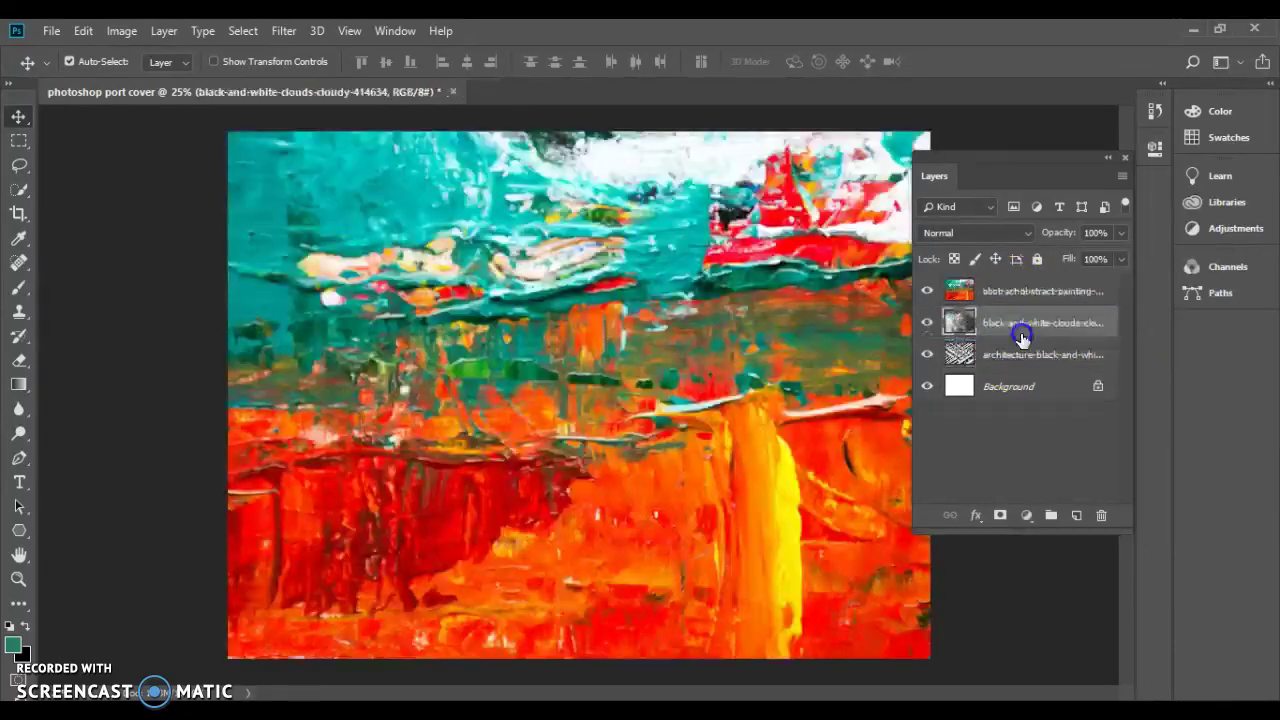
left_click_drag(623, 366, 724, 362)
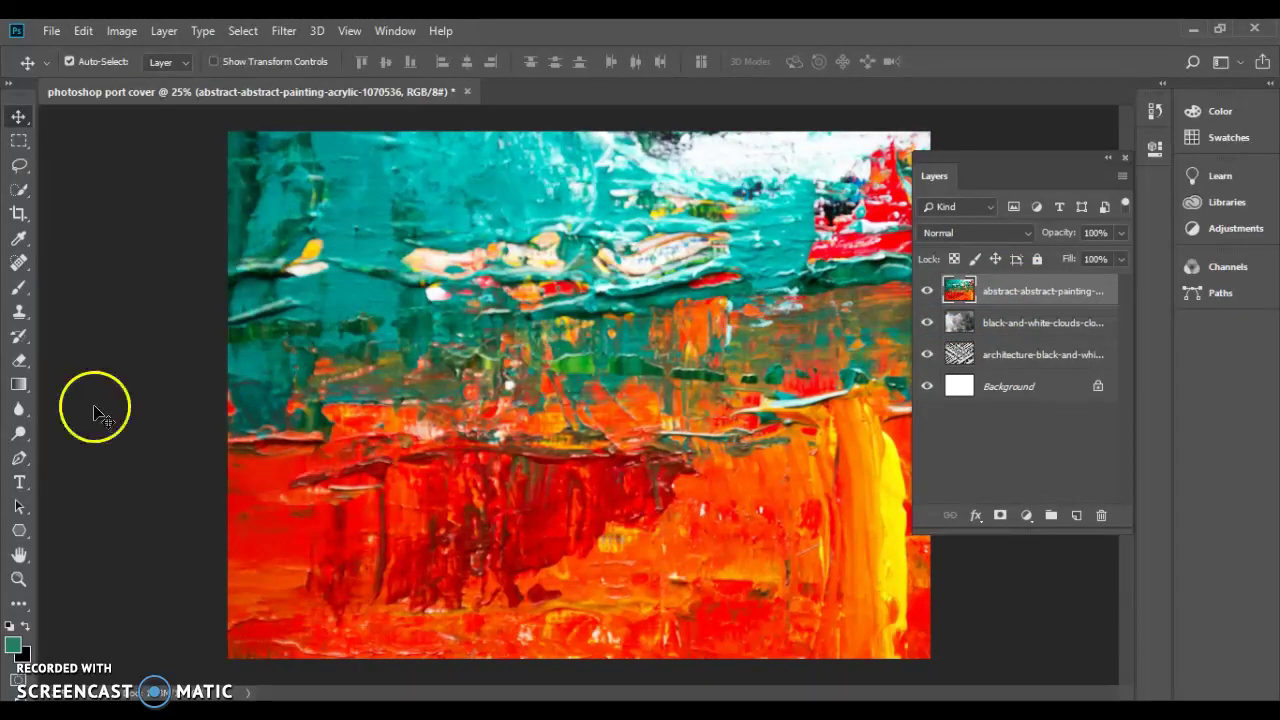
Draw a teal triangle with the Polygon tool and move it right and down
left_click(19, 533)
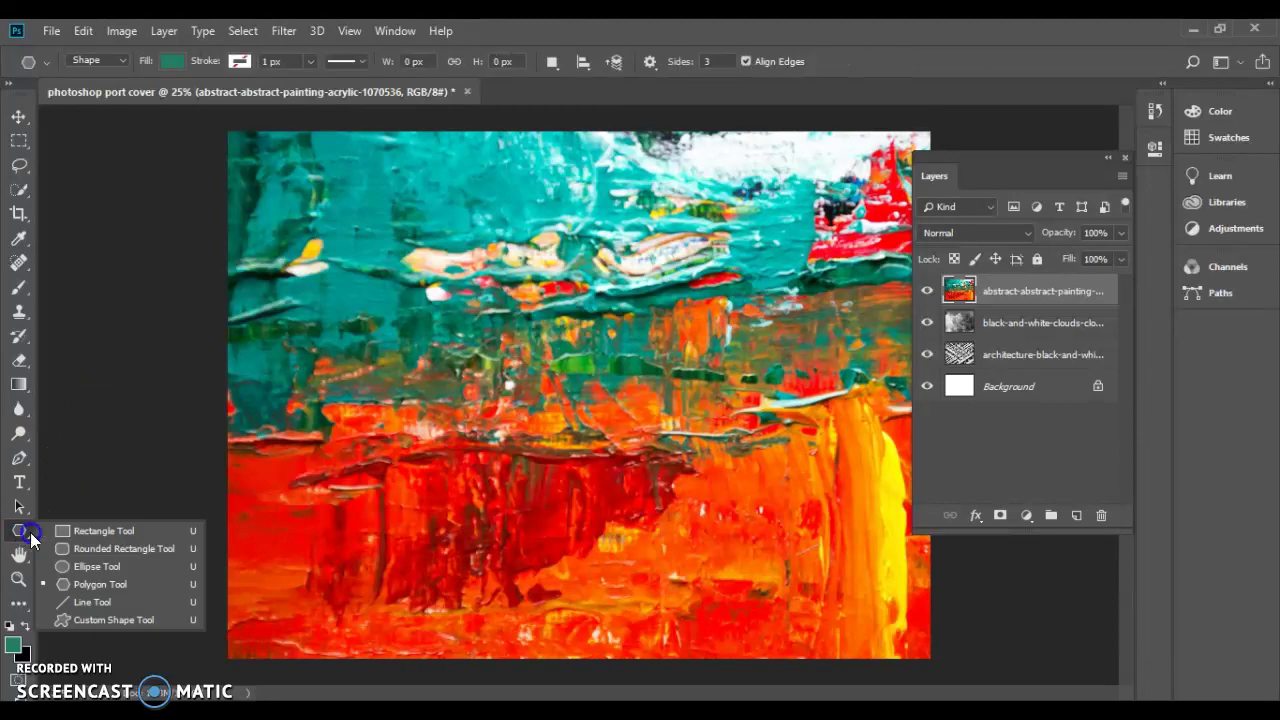
left_click(86, 584)
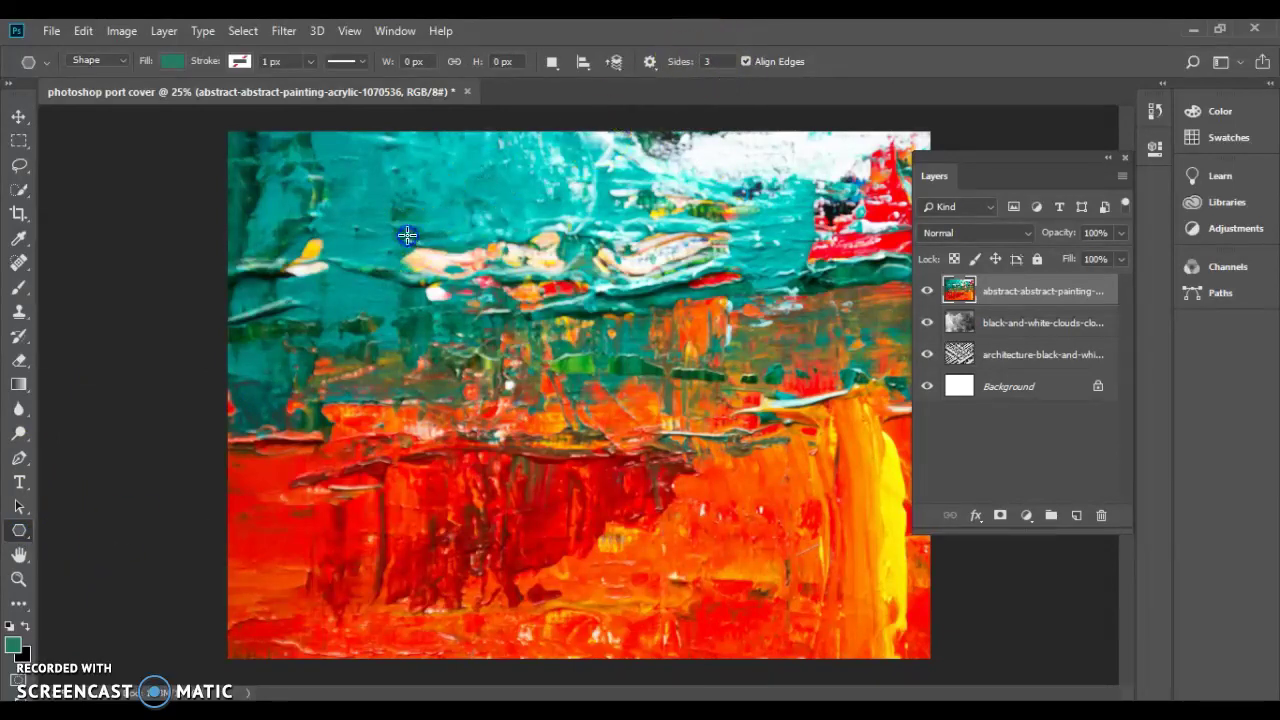
left_click_drag(409, 237, 557, 401)
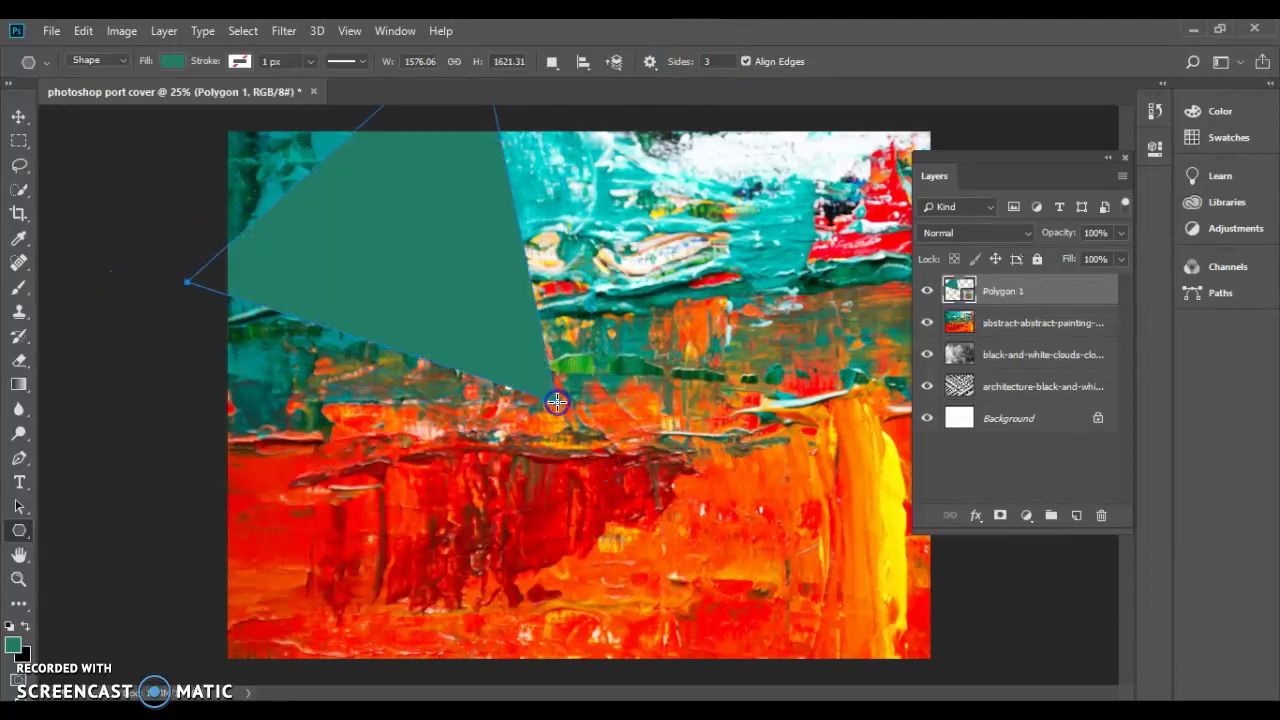
left_click(17, 120)
left_click_drag(386, 257, 632, 406)
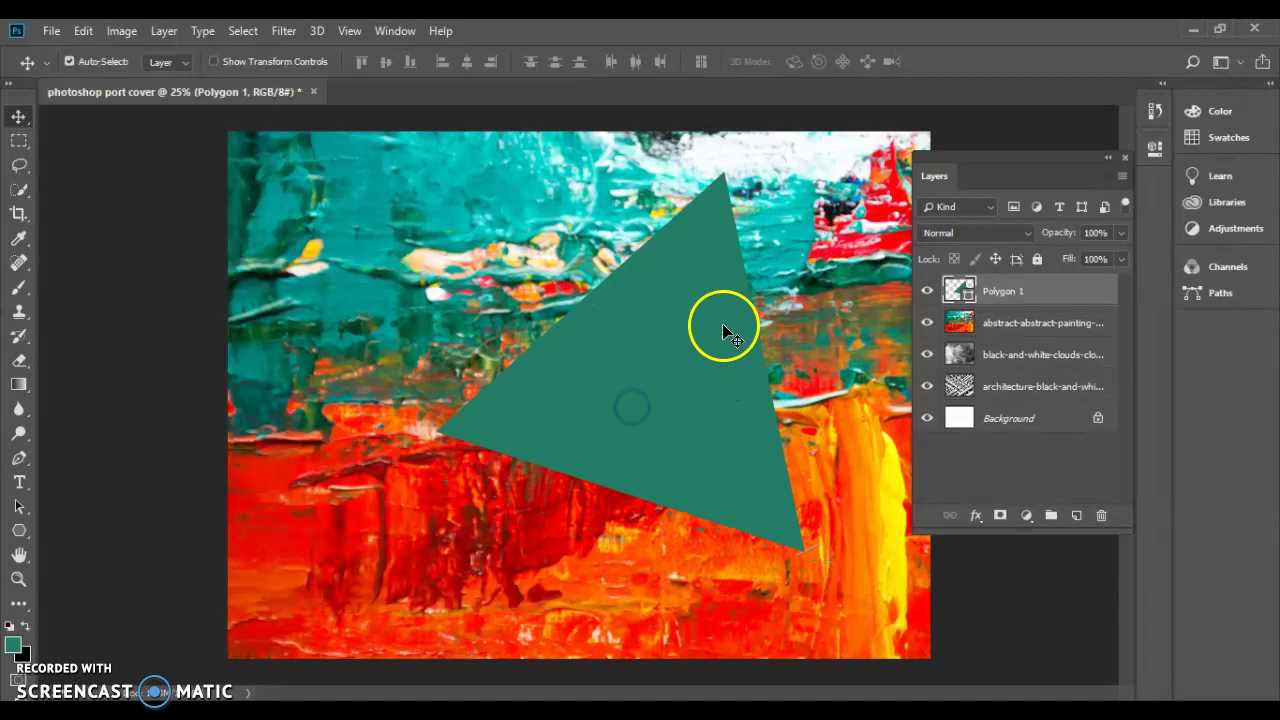
Rotate the triangle about 11°, scale it to 121% and nudge it right
key("ctrl+t")
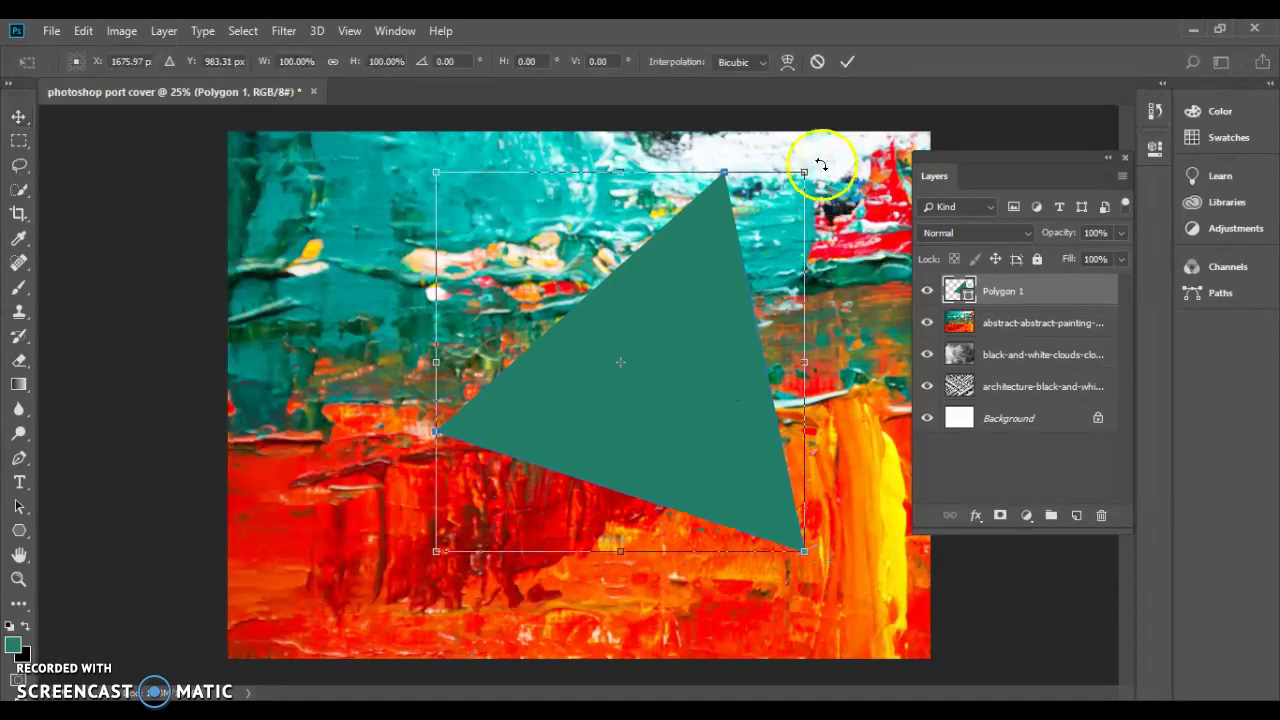
left_click_drag(820, 163, 860, 214)
left_click_drag(399, 507, 289, 534)
left_click_drag(649, 491, 743, 455)
left_click_drag(851, 646, 852, 637)
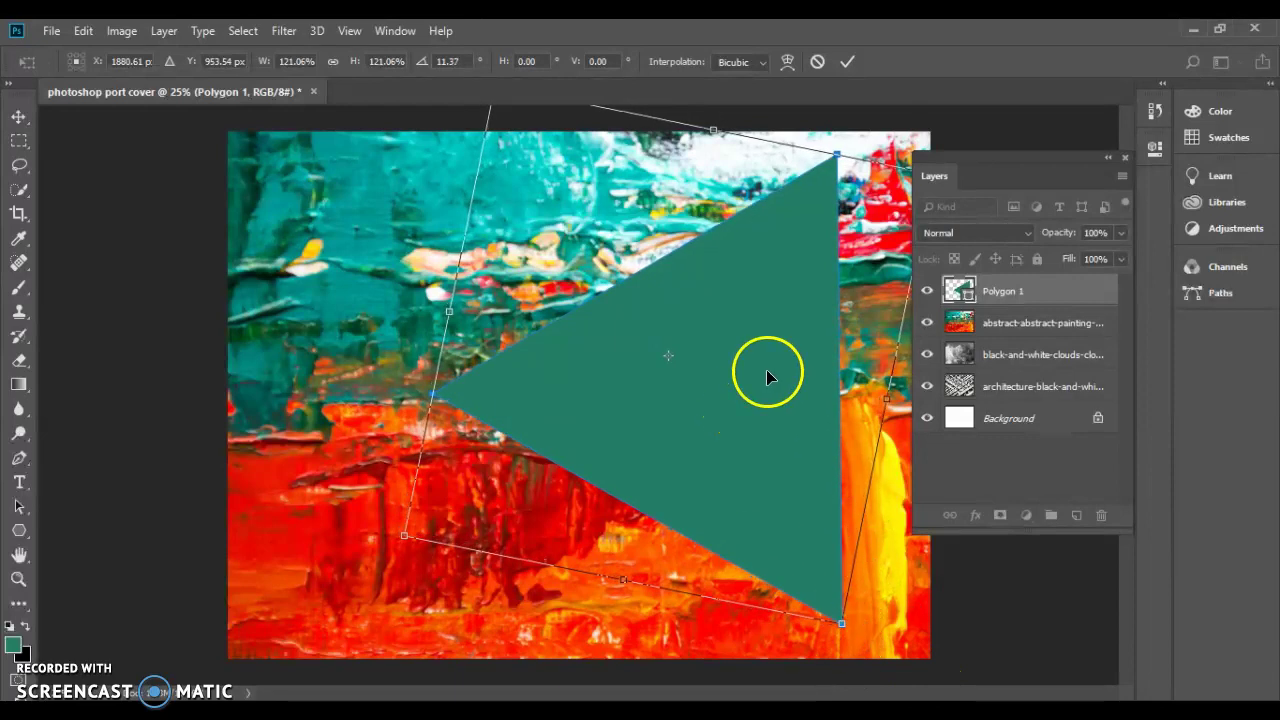
left_click_drag(737, 345, 762, 343)
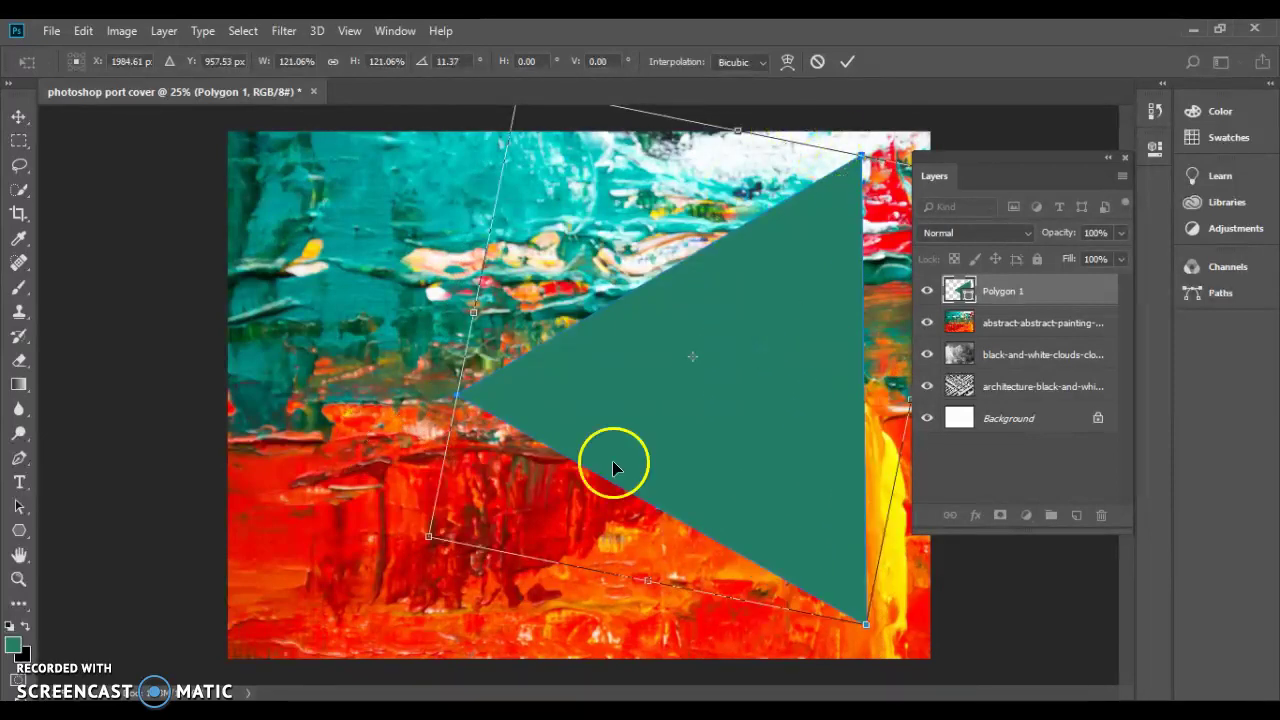
double_click(716, 406)
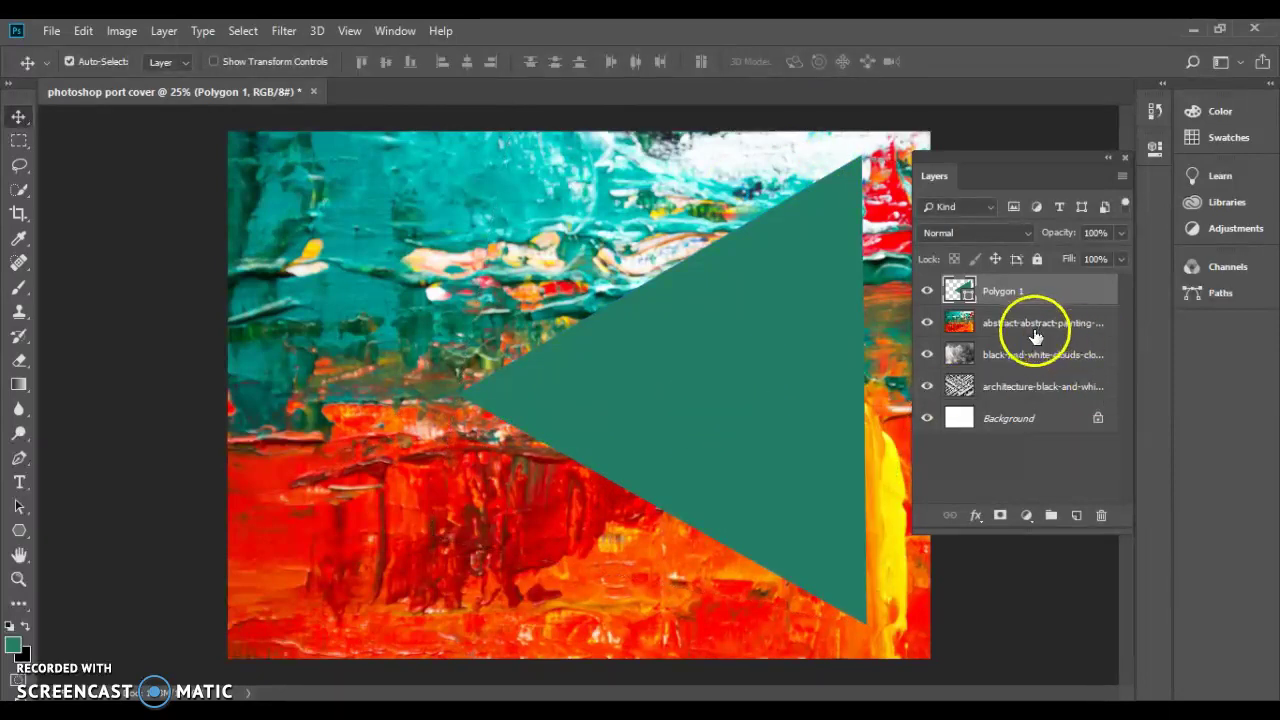
Clip the abstract painting into Polygon 1 and move the triangle to the right edge
left_click_drag(1037, 328, 1037, 290)
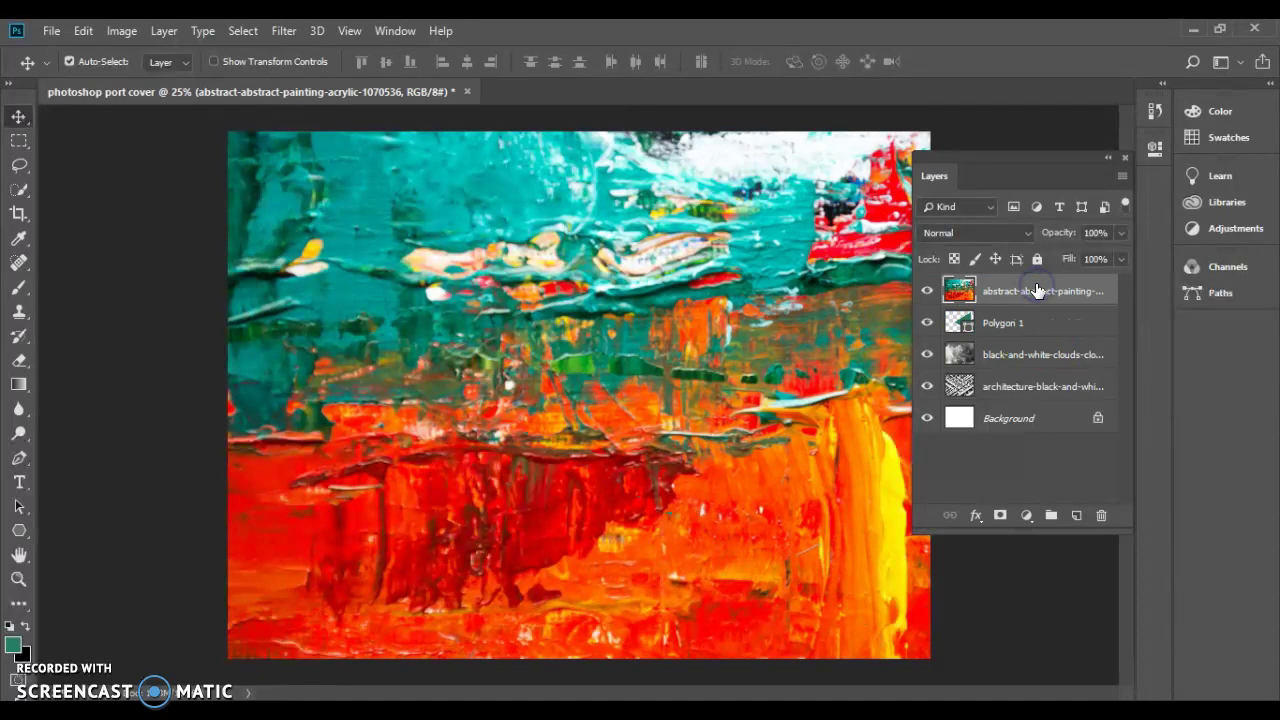
right_click(1035, 293)
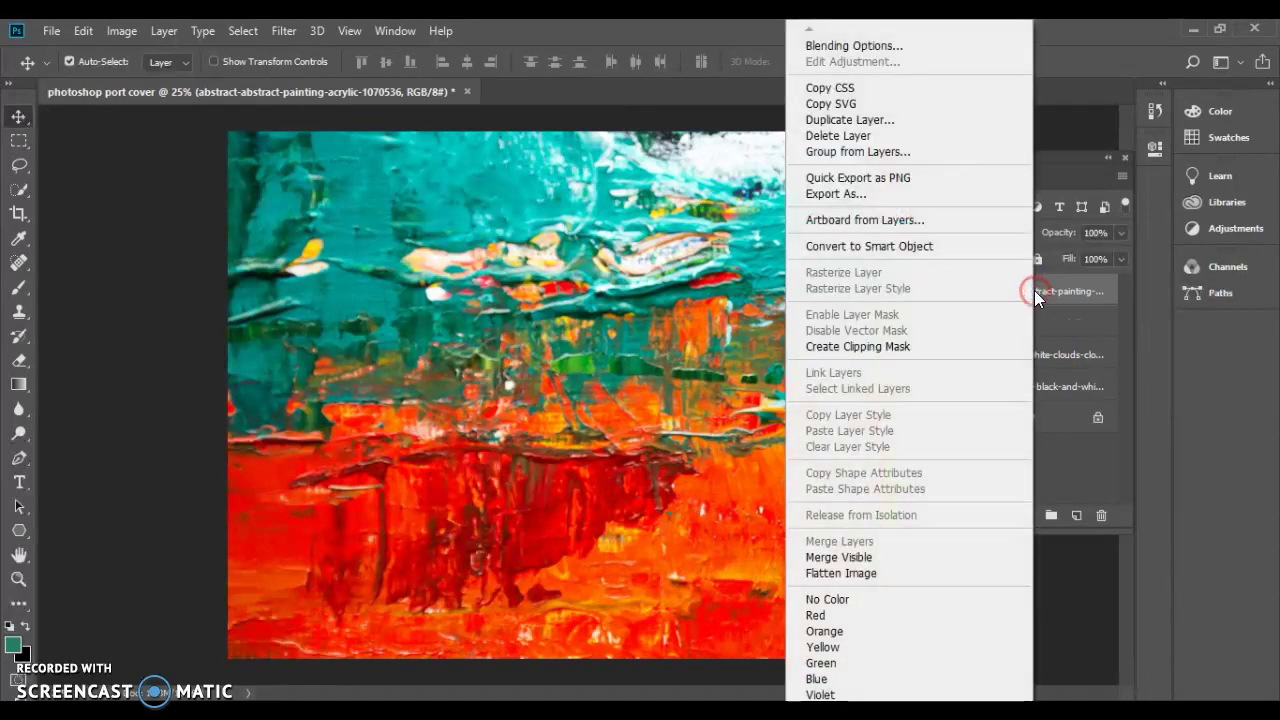
left_click(912, 348)
mouse_move(757, 391)
left_mouse_down()
mouse_move(780, 430)
mouse_move(772, 412)
left_mouse_up()
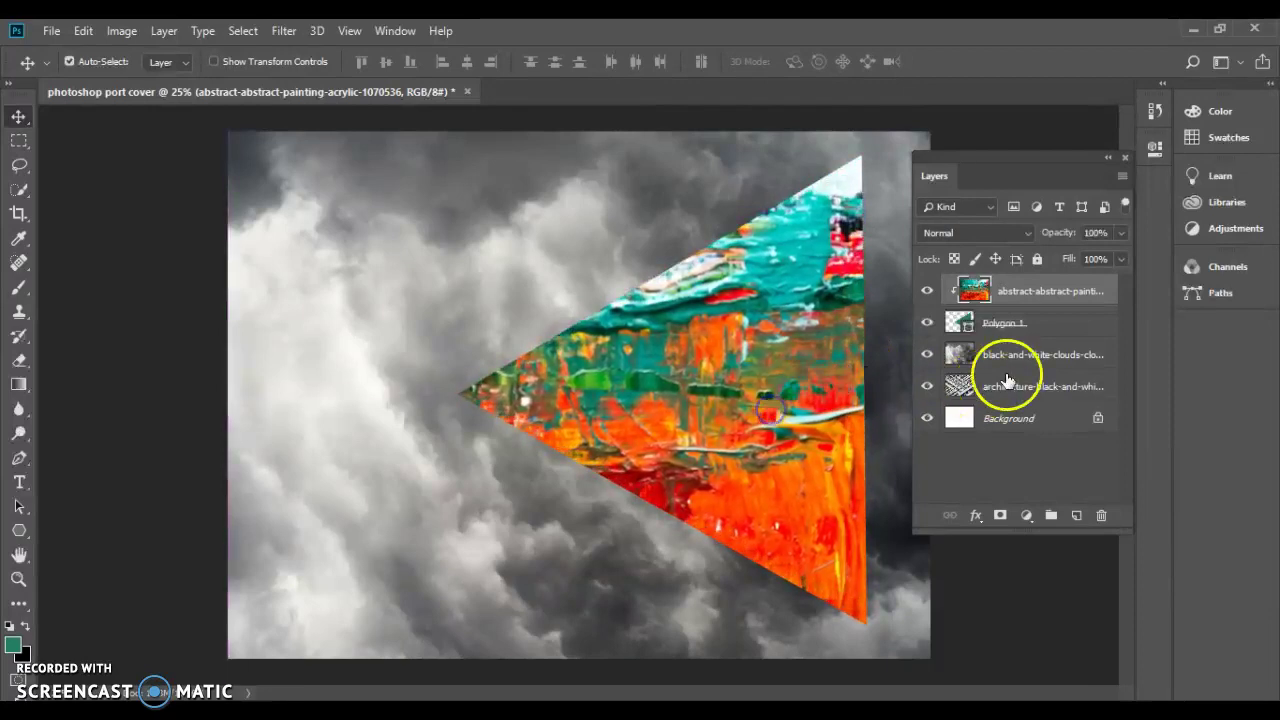
left_click(1060, 329)
mouse_move(729, 420)
left_mouse_down()
mouse_move(764, 455)
mouse_move(780, 433)
mouse_move(806, 444)
left_mouse_up()
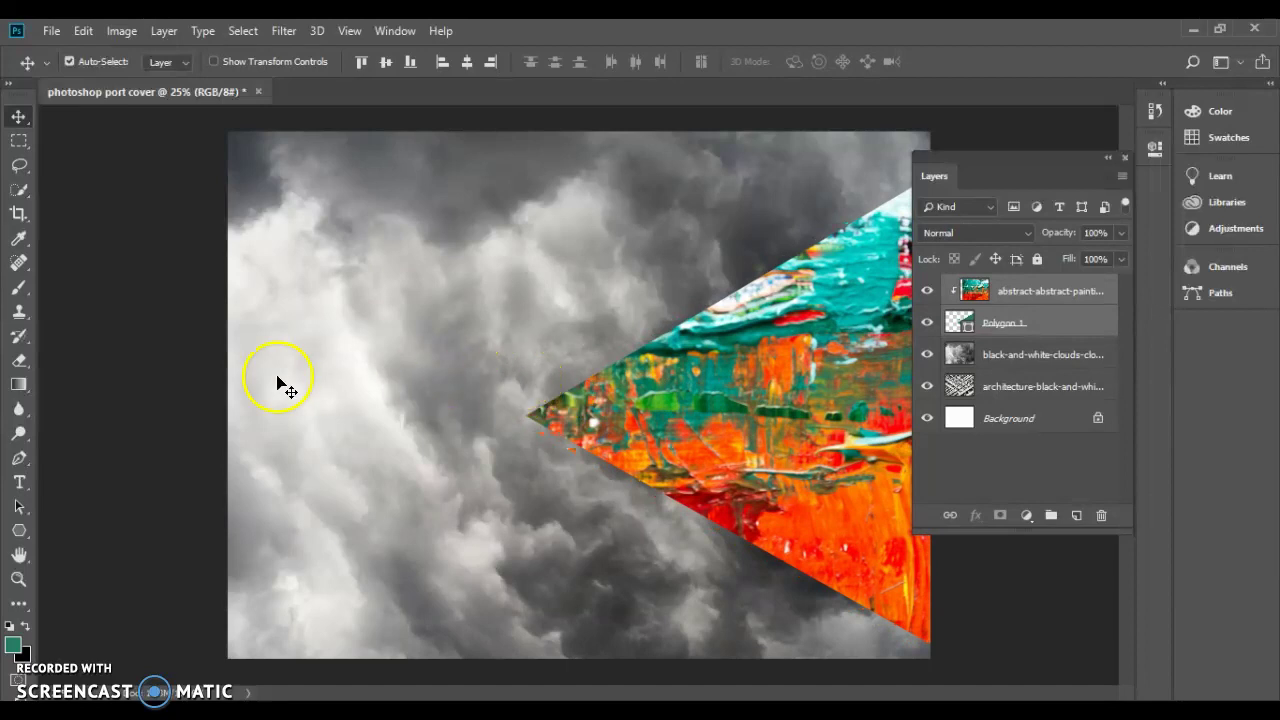
Draw a second teal triangle, Polygon 2, position it and place it below Polygon 1
left_click(18, 535)
left_click_drag(471, 243, 632, 551)
left_click(20, 120)
left_click_drag(370, 318, 646, 417)
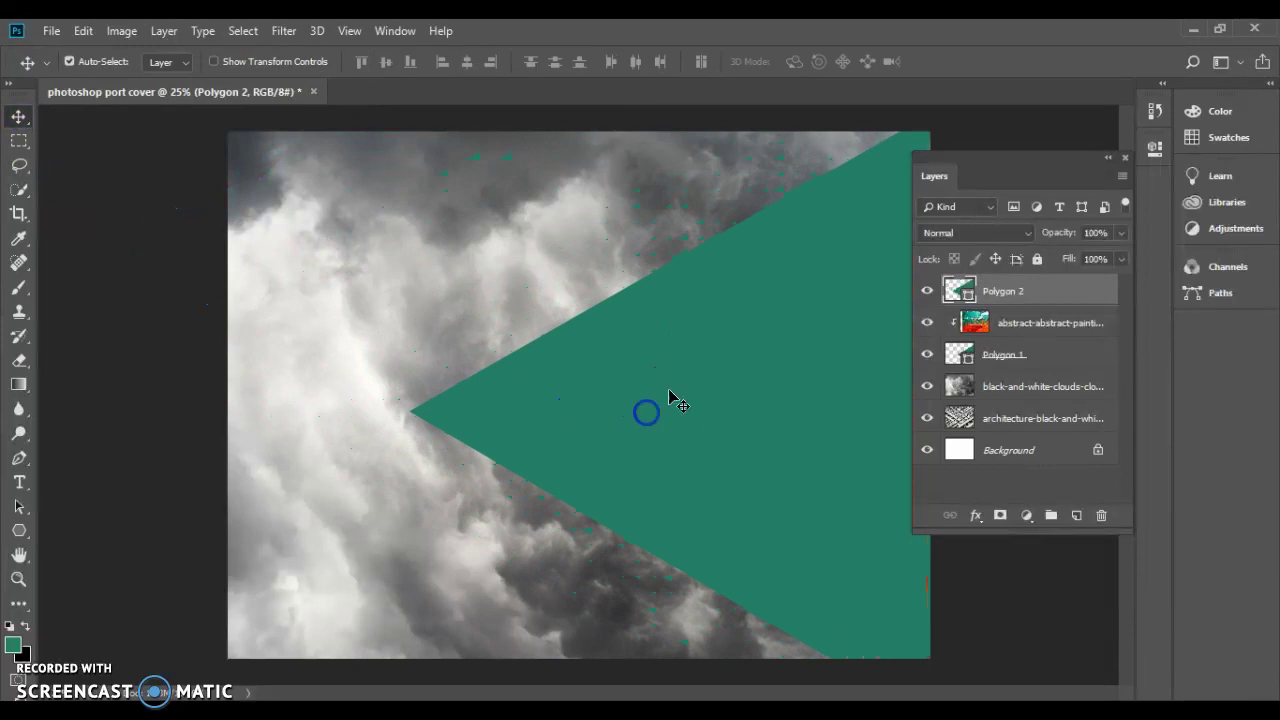
left_click_drag(1014, 279, 1015, 370)
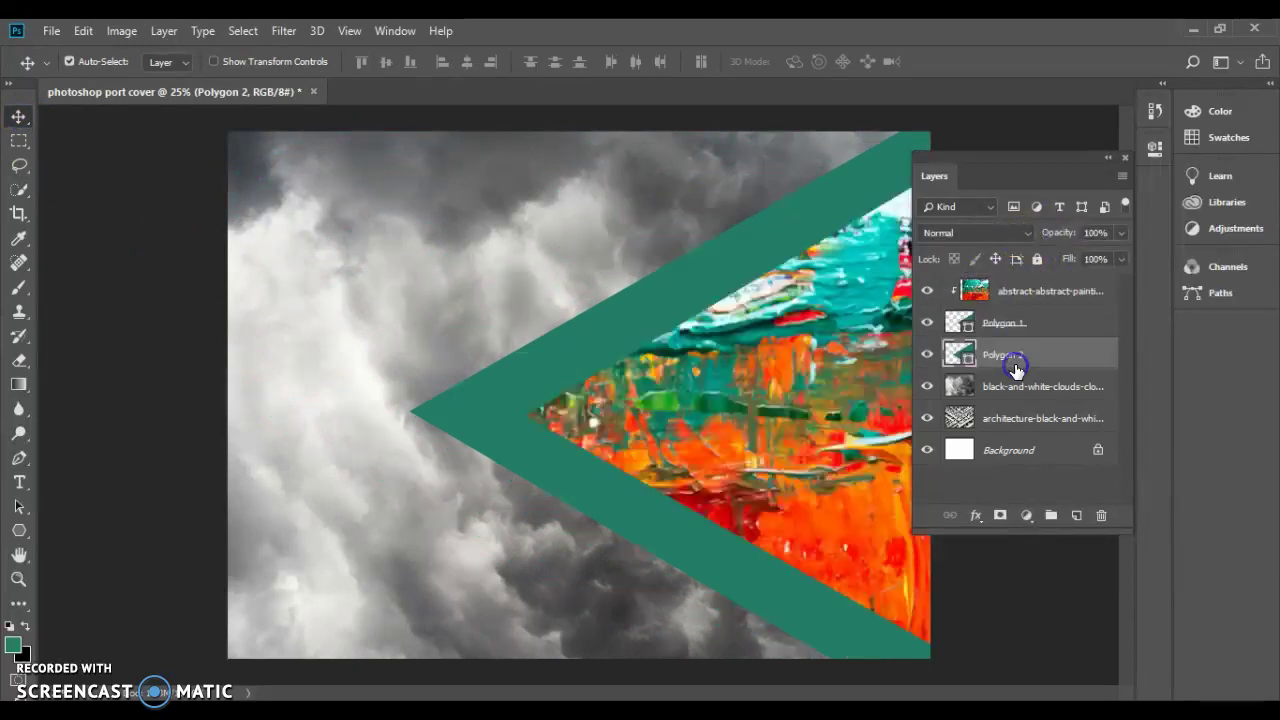
Enlarge Polygon 2 to about 117.5% so it frames the painted triangle
key("ctrl+t")
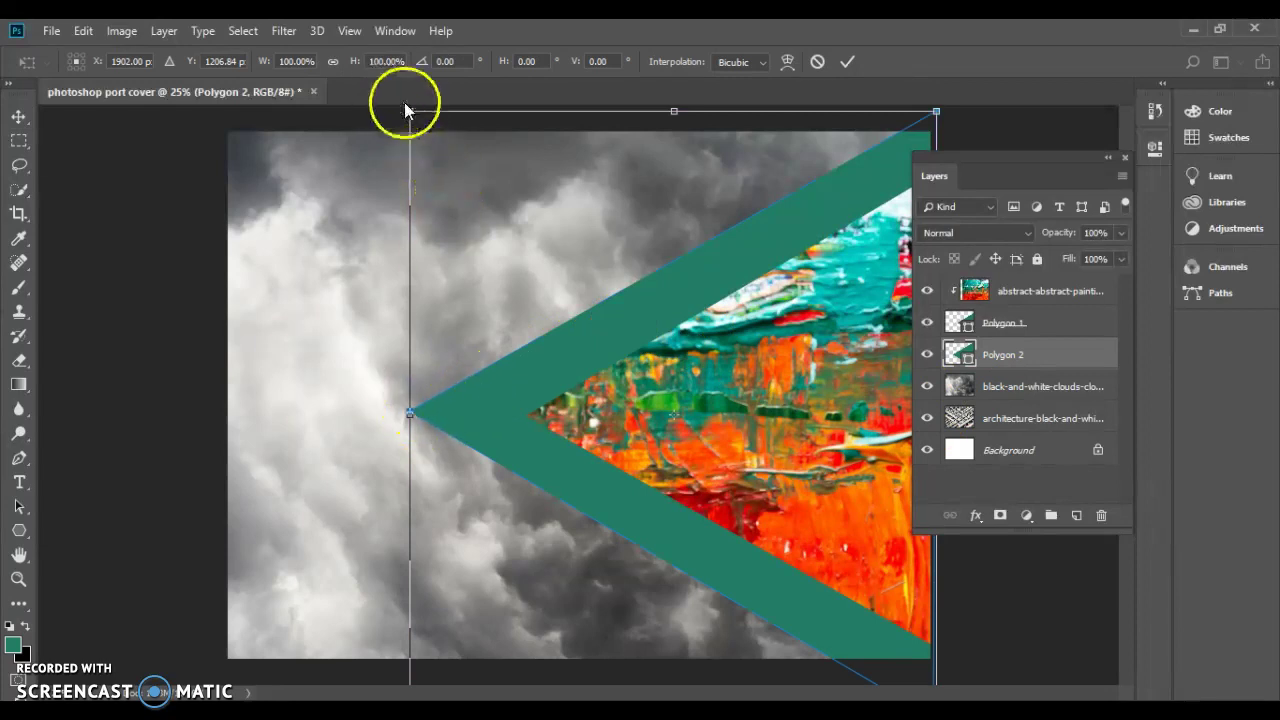
left_click_drag(410, 111, 281, 35)
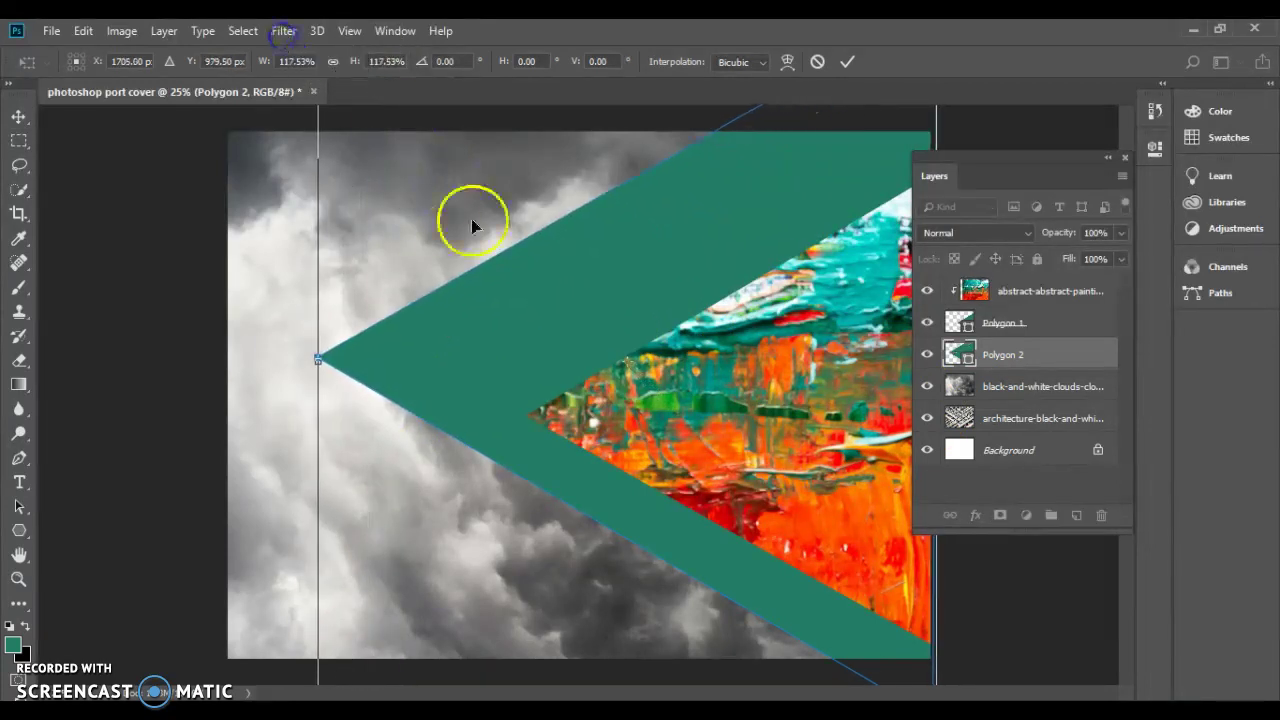
mouse_move(441, 349)
left_mouse_down()
mouse_move(429, 357)
mouse_move(444, 360)
left_mouse_up()
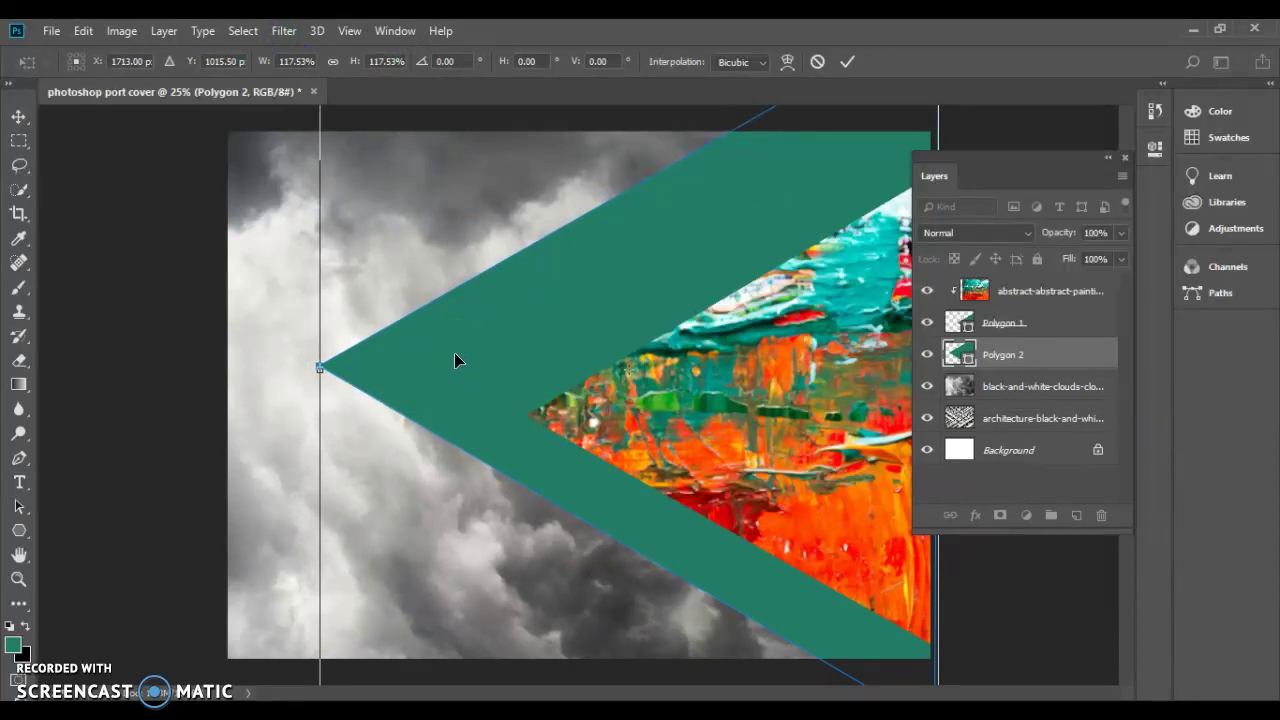
left_click_drag(455, 354, 511, 352)
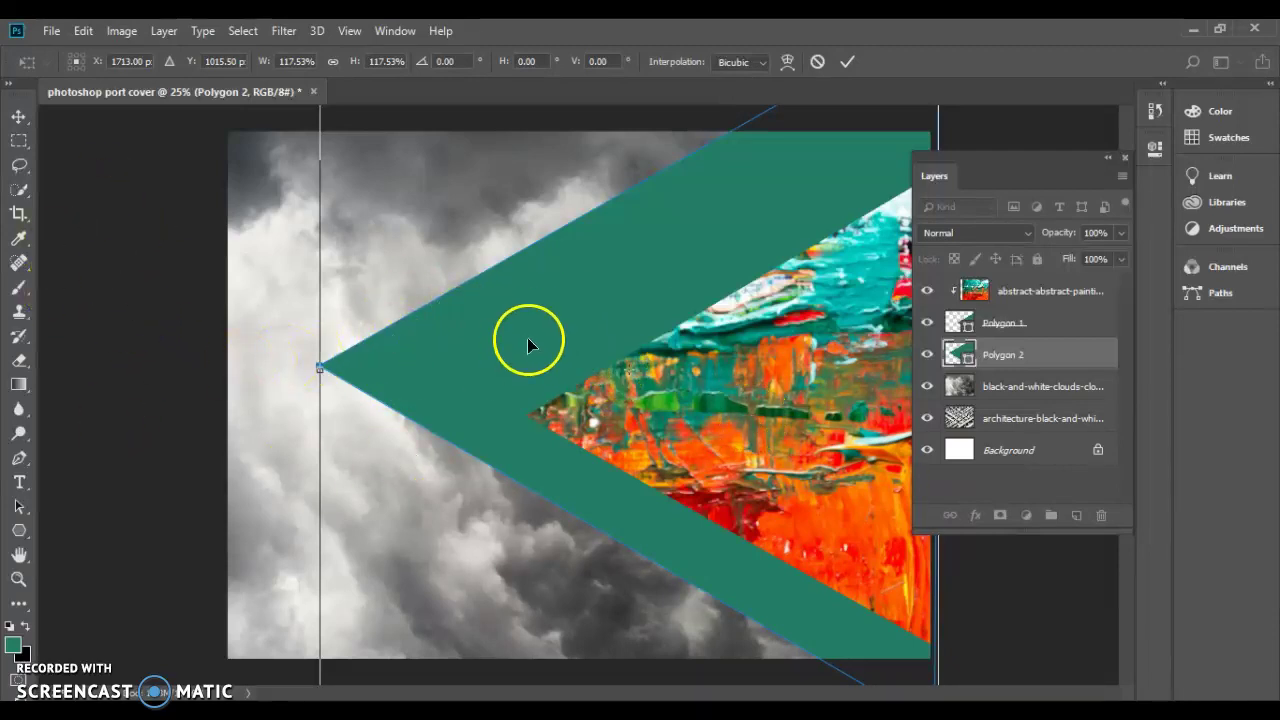
key("Return")
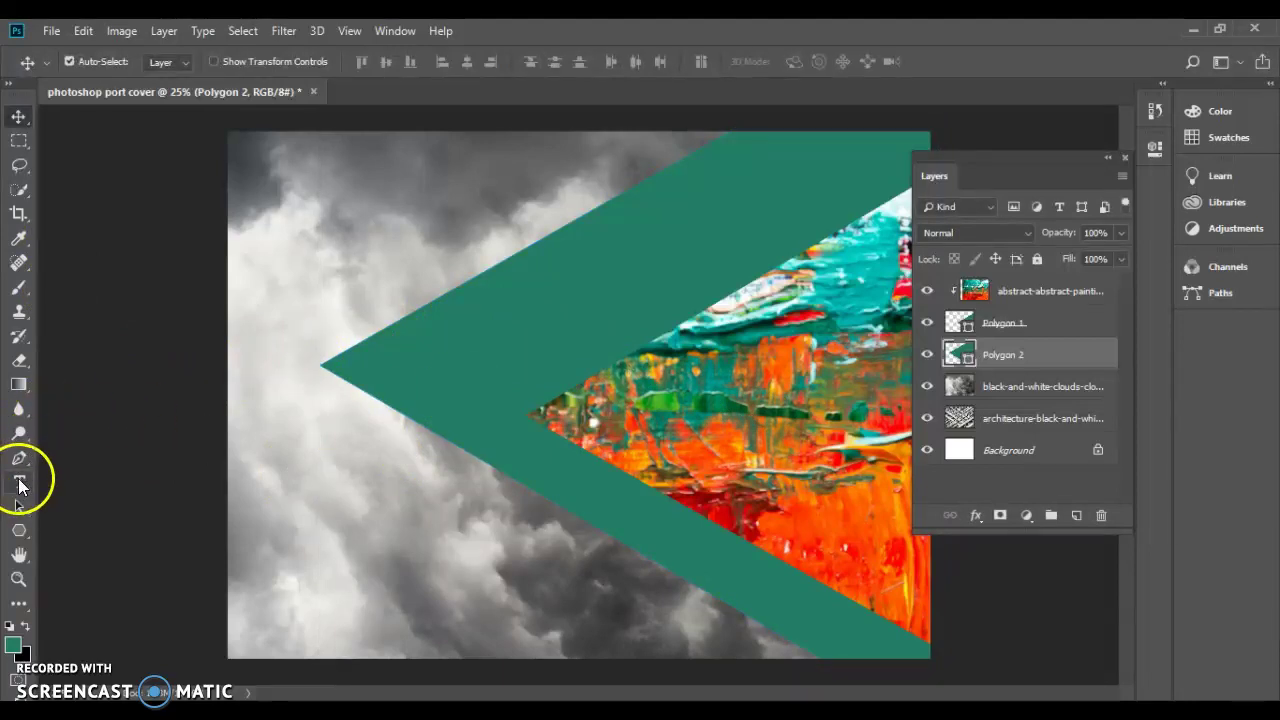
Try several fill colours on Polygon 2, settling on a darker teal blue
left_click(19, 530)
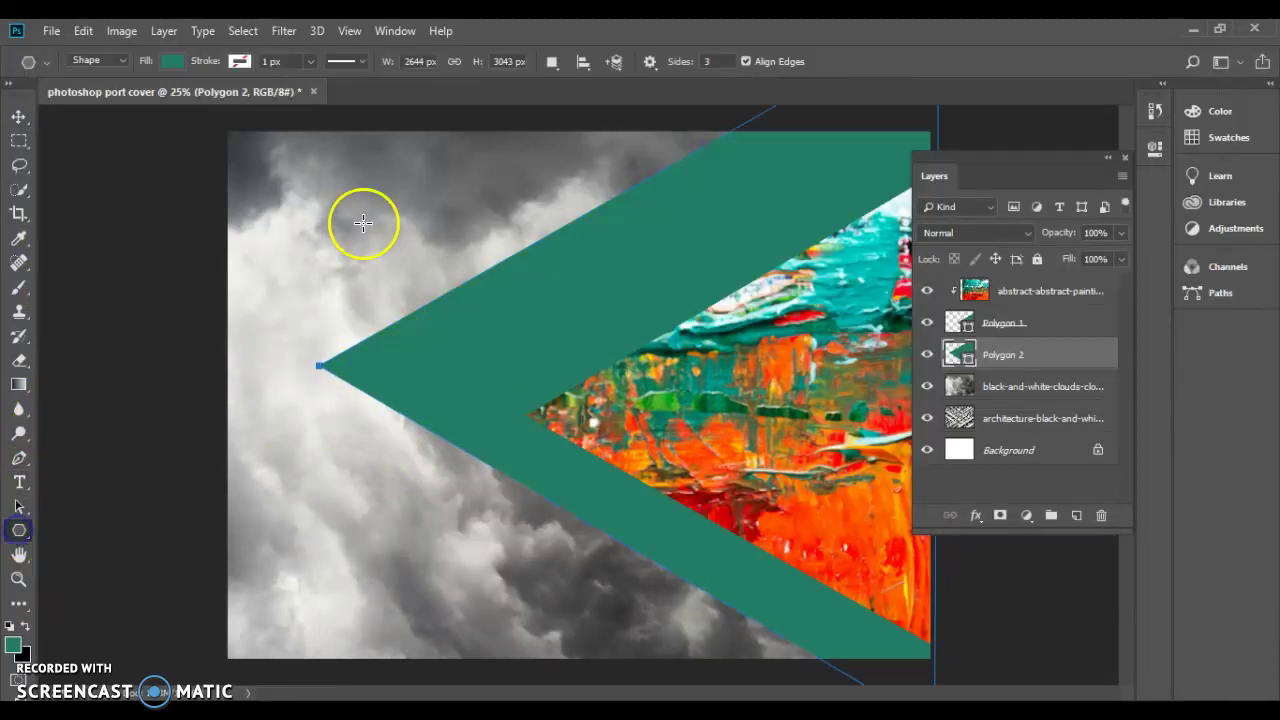
left_click(172, 61)
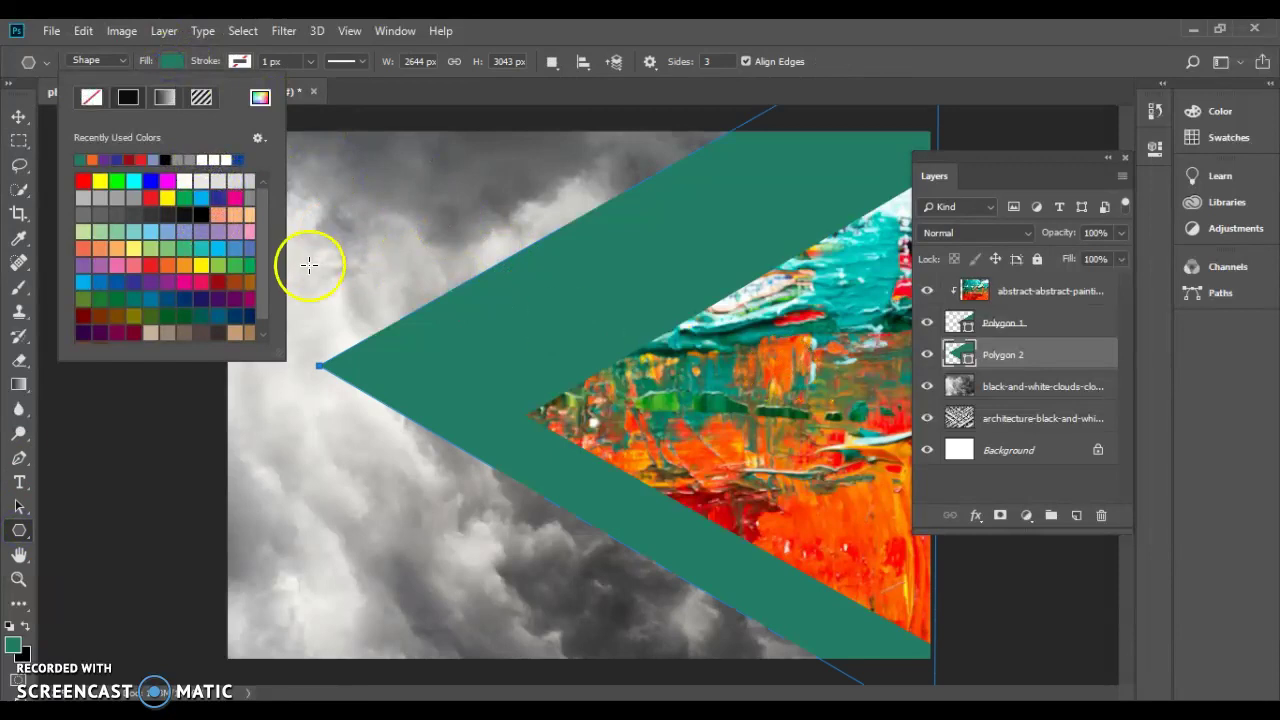
left_click(184, 266)
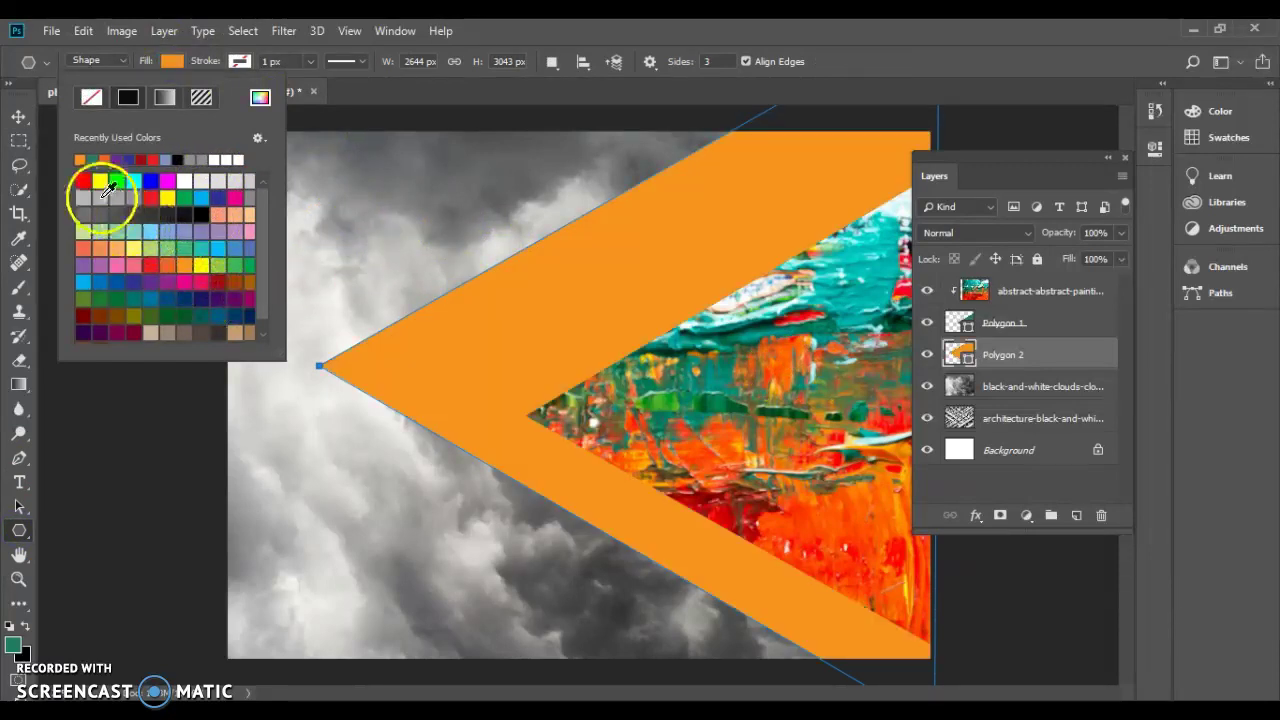
left_click(147, 268)
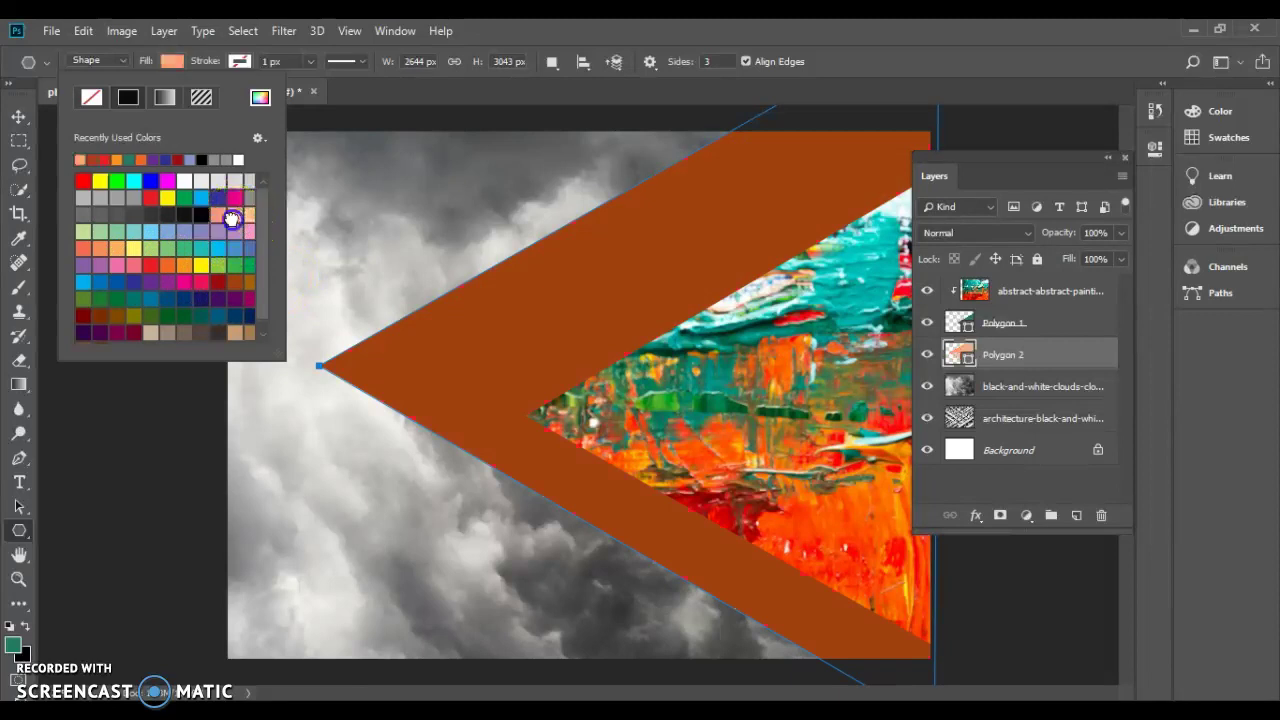
left_click(232, 215)
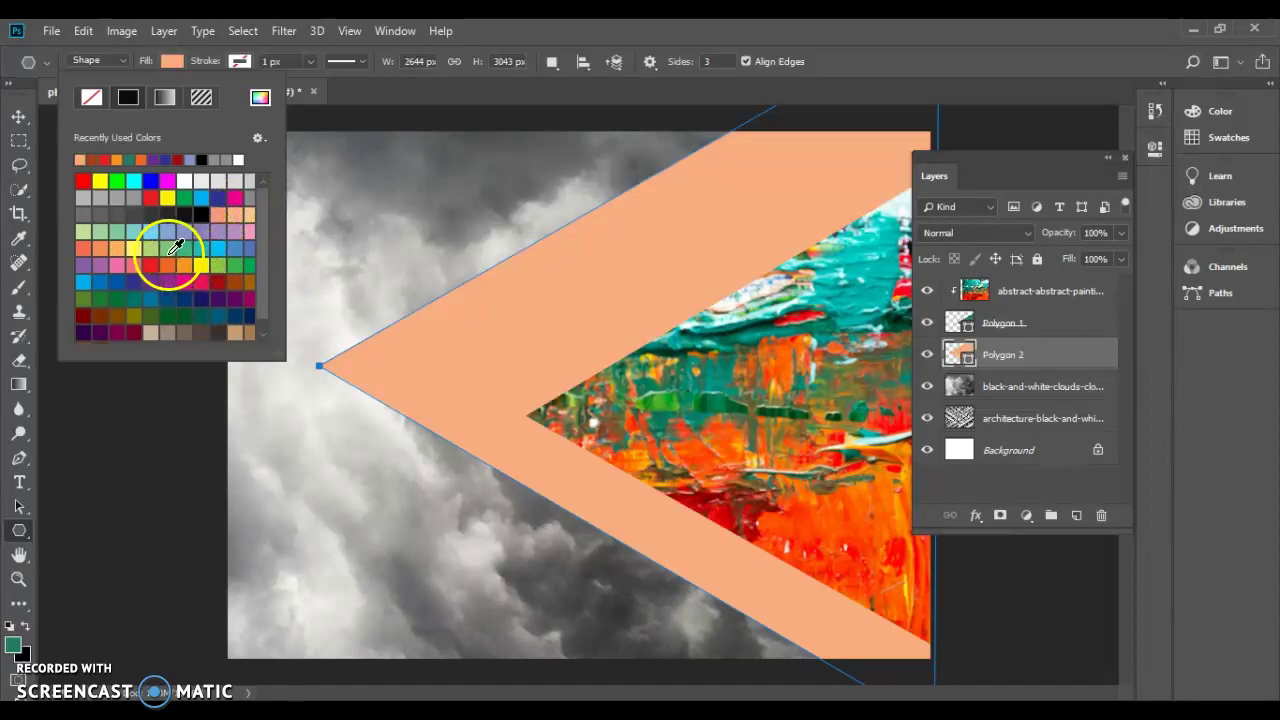
left_click(175, 246)
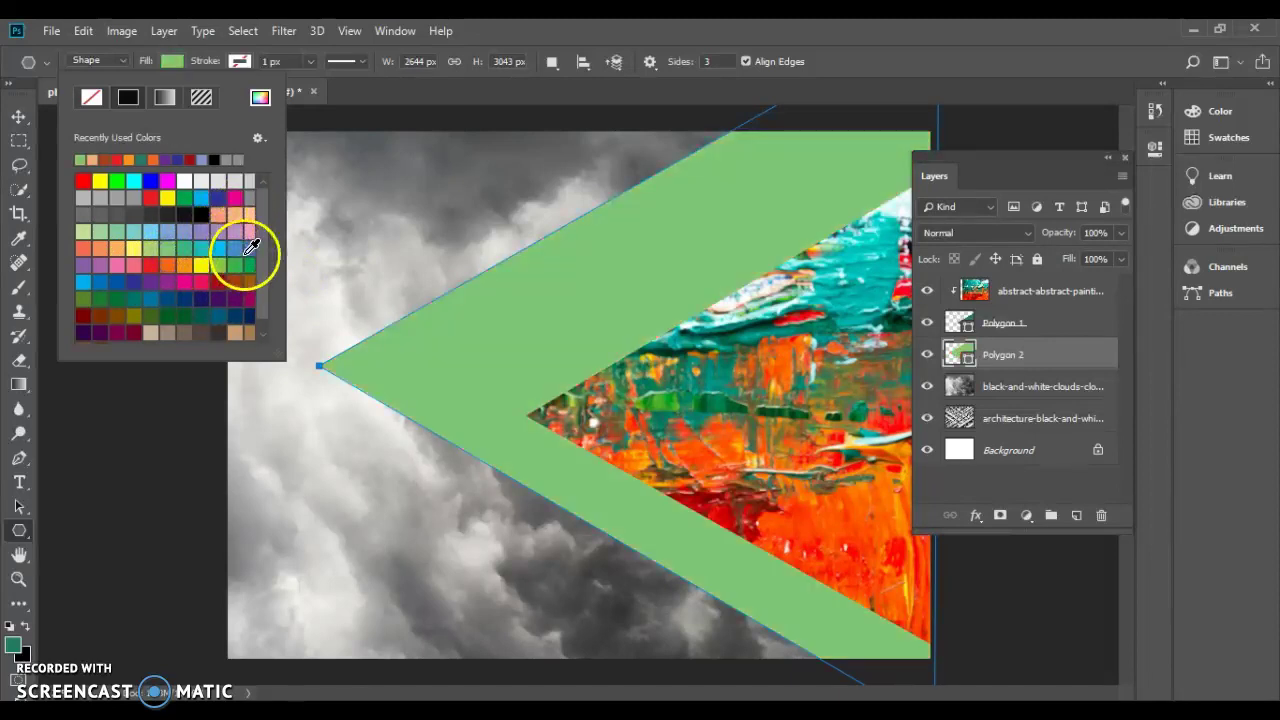
left_click(242, 246)
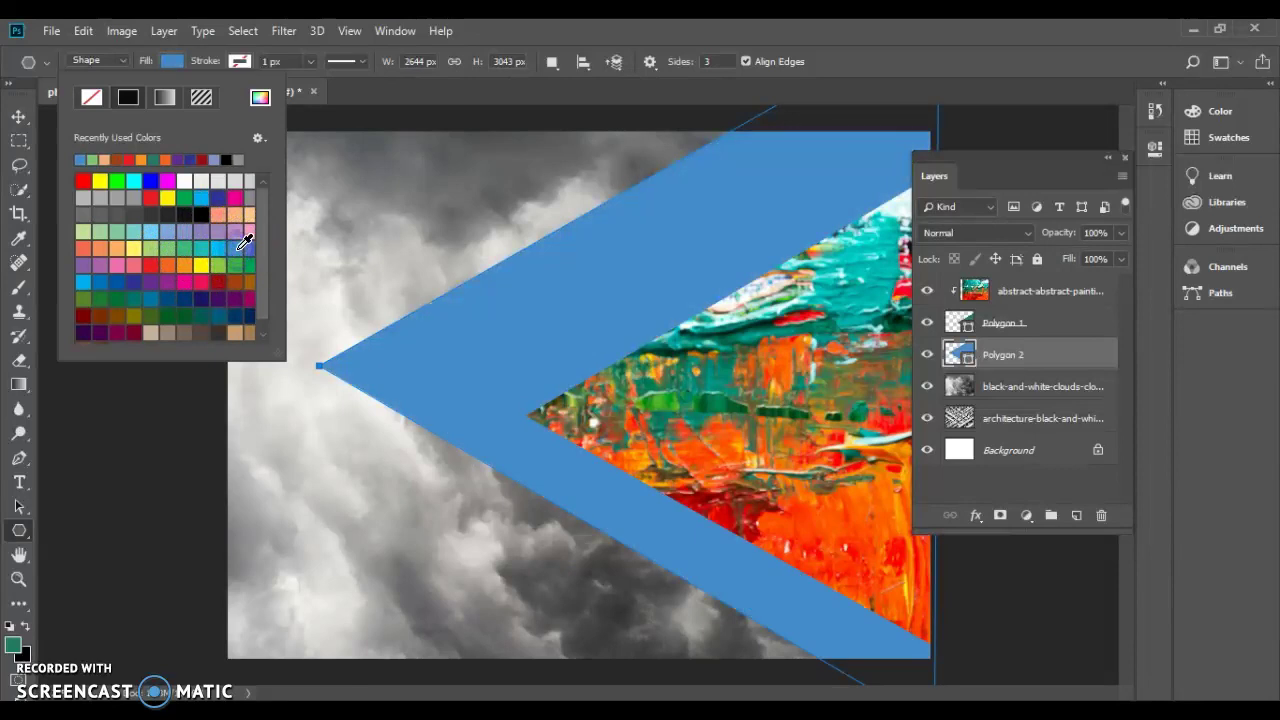
left_click(155, 292)
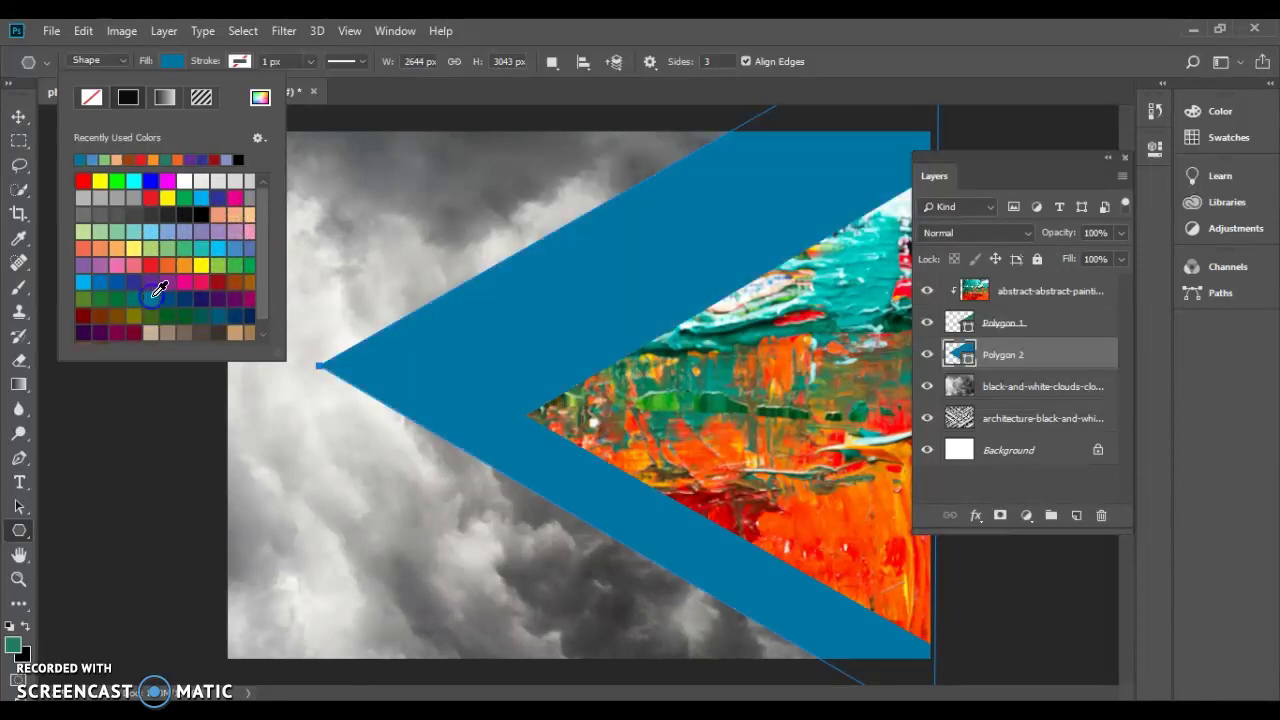
left_click(193, 61)
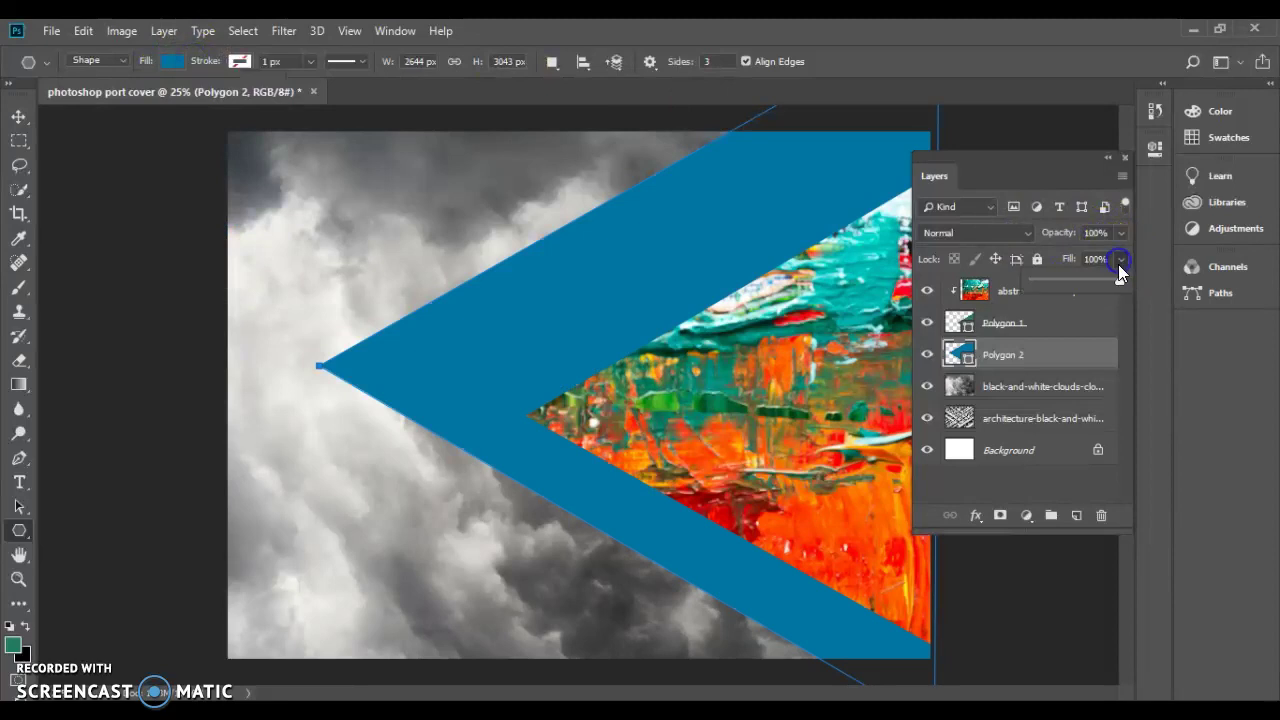
Lower Polygon 2's fill to 47% and set its blend mode to Soft Light
left_click_drag(1092, 290, 1075, 292)
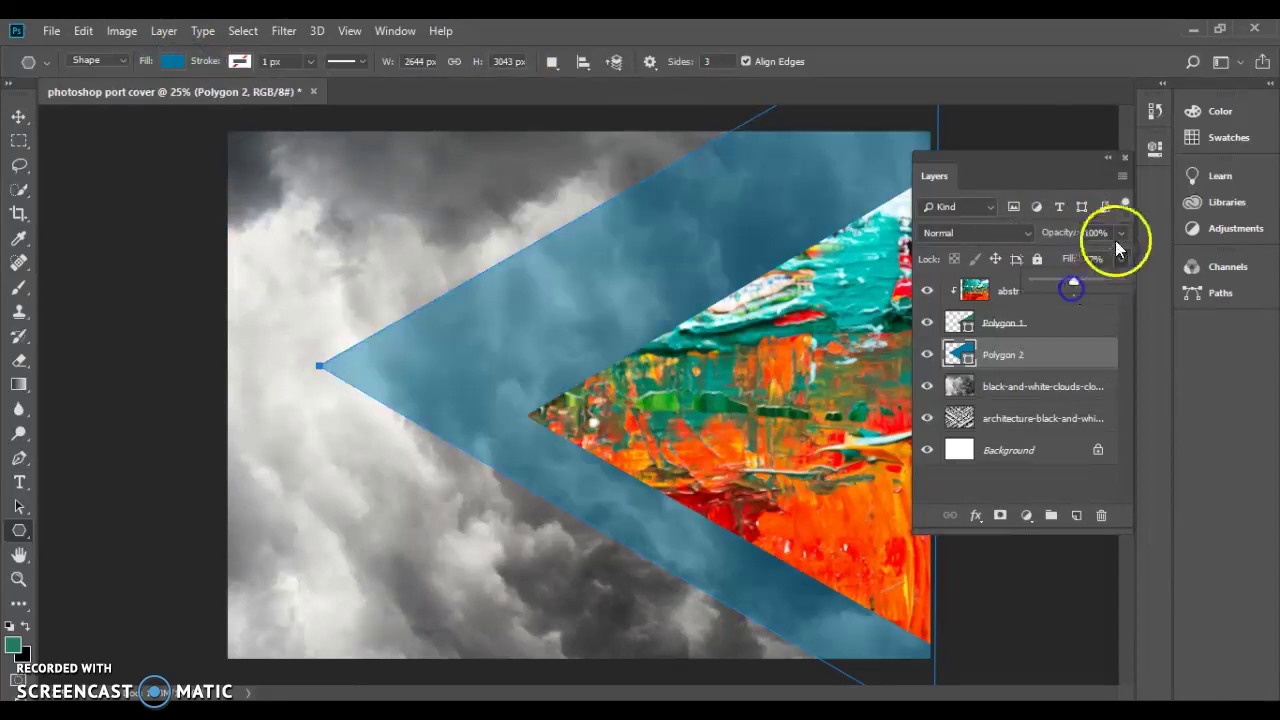
left_click(999, 232)
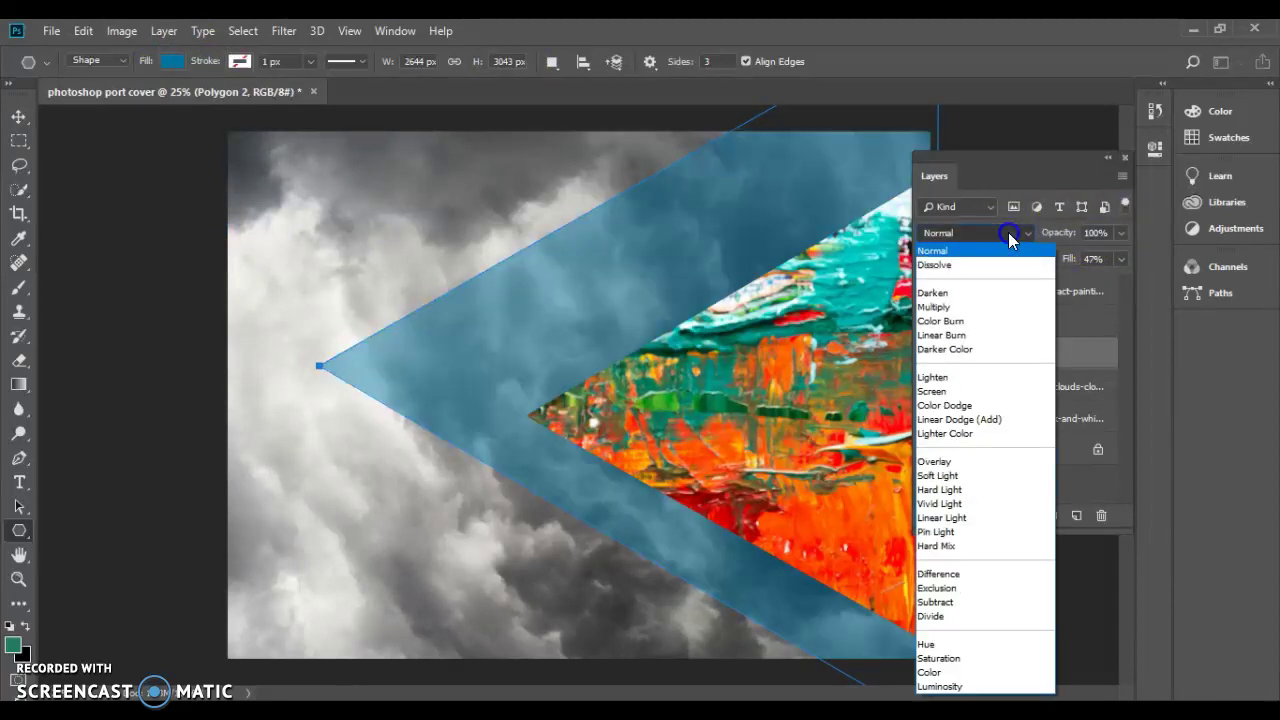
left_click(945, 476)
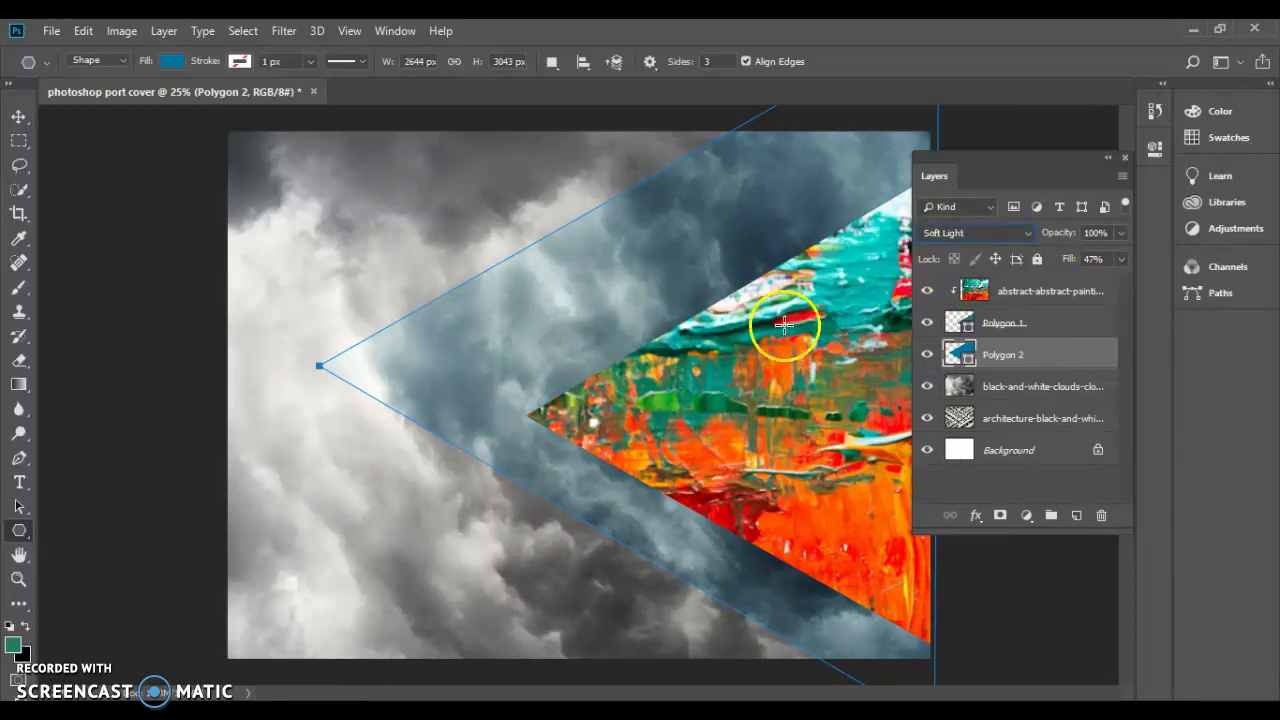
left_click(18, 117)
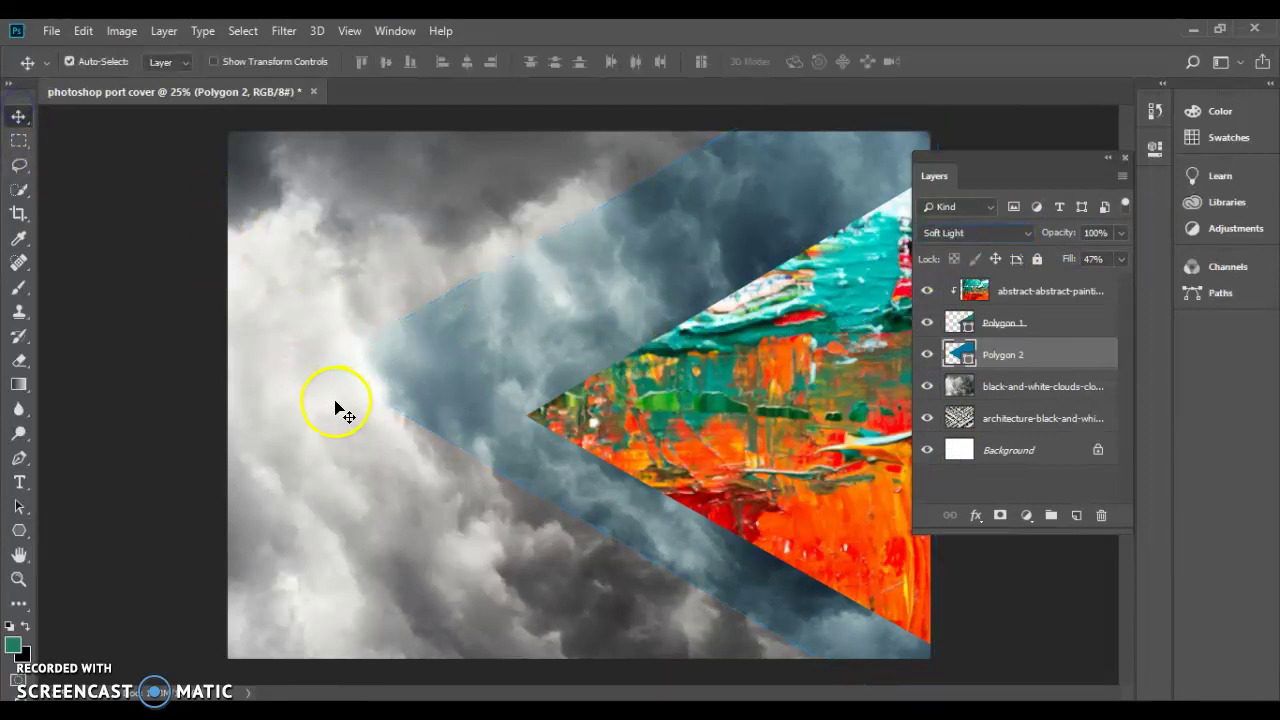
Draw a third triangle with 0% fill and a white stroke of about 323 px
left_click(19, 531)
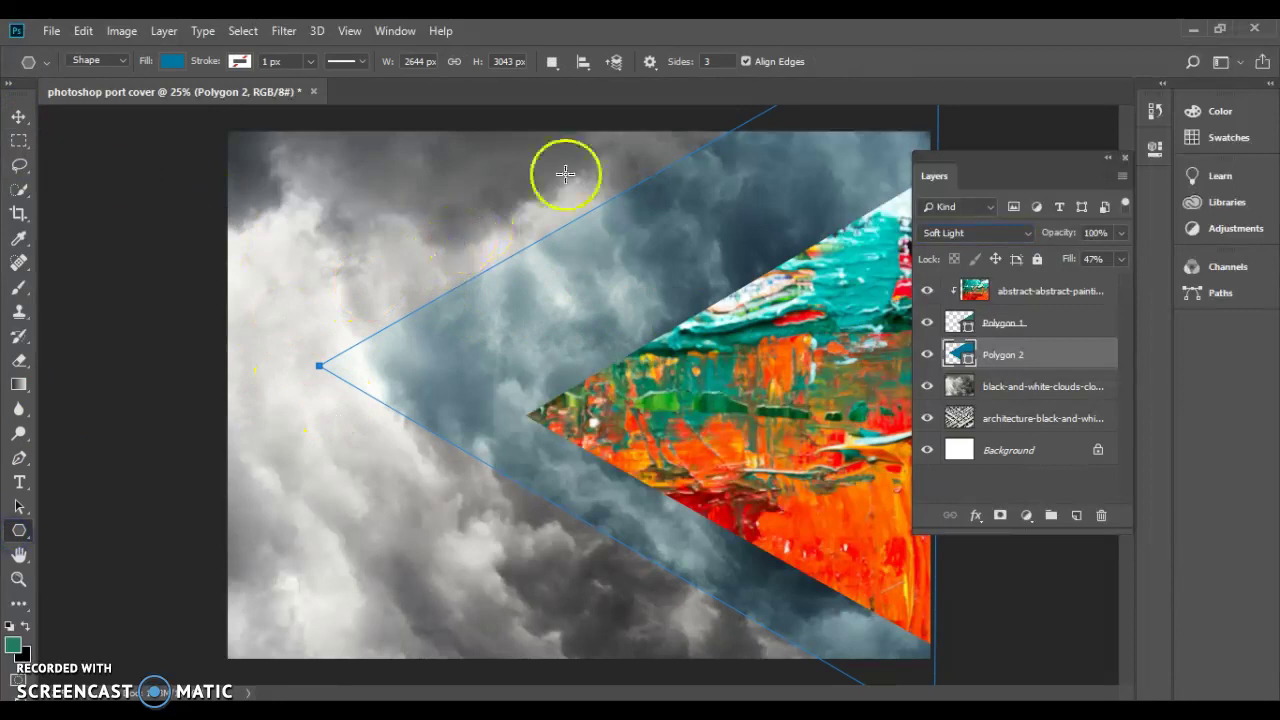
left_click_drag(563, 171, 791, 601)
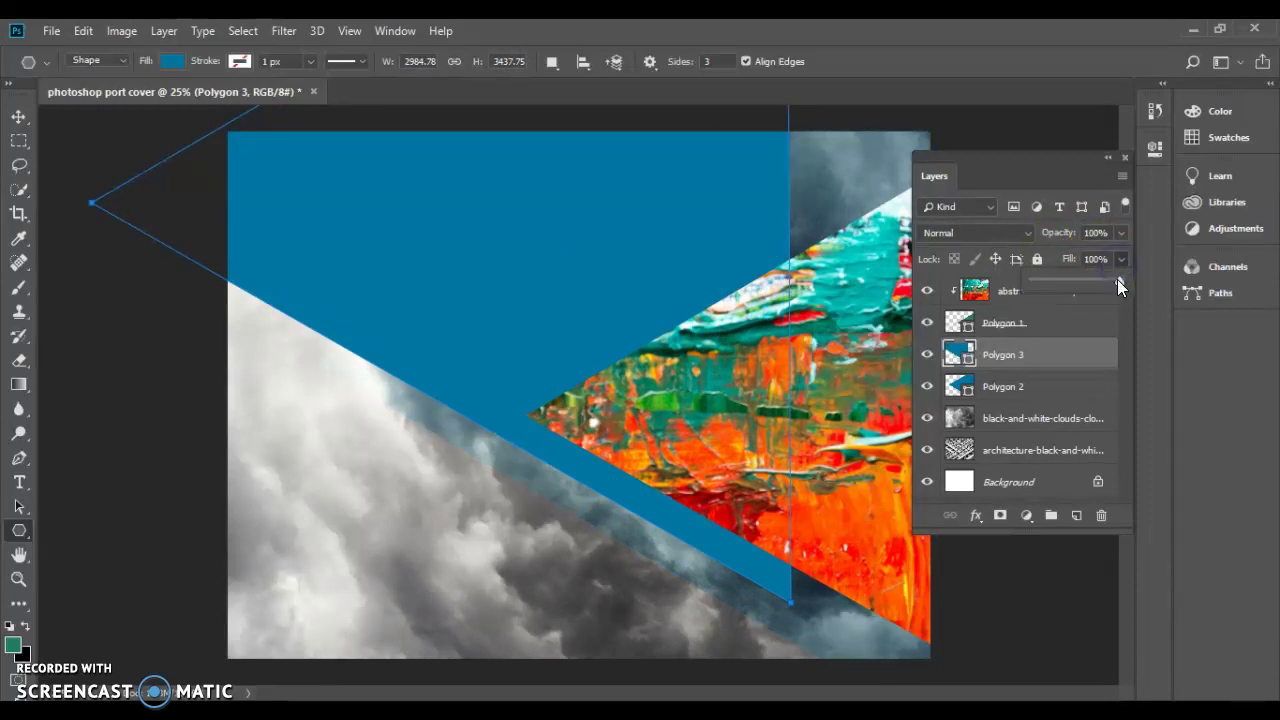
left_click_drag(1117, 279, 1025, 284)
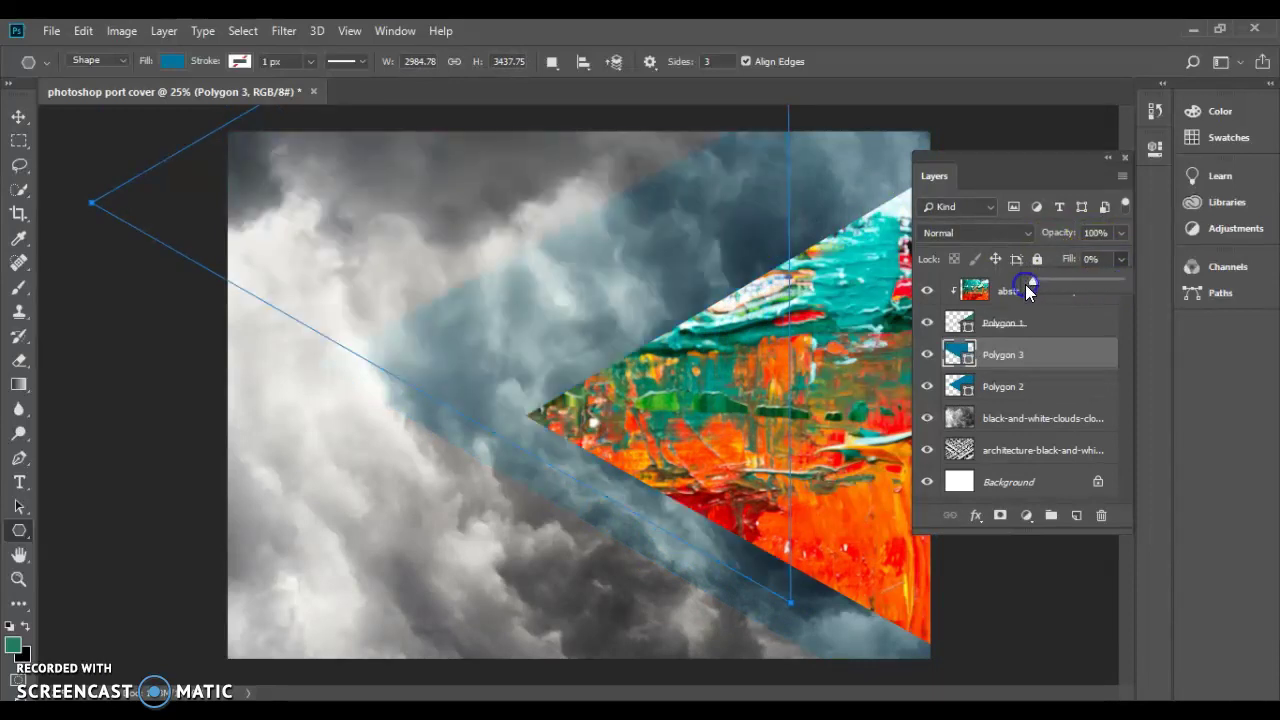
left_click(238, 62)
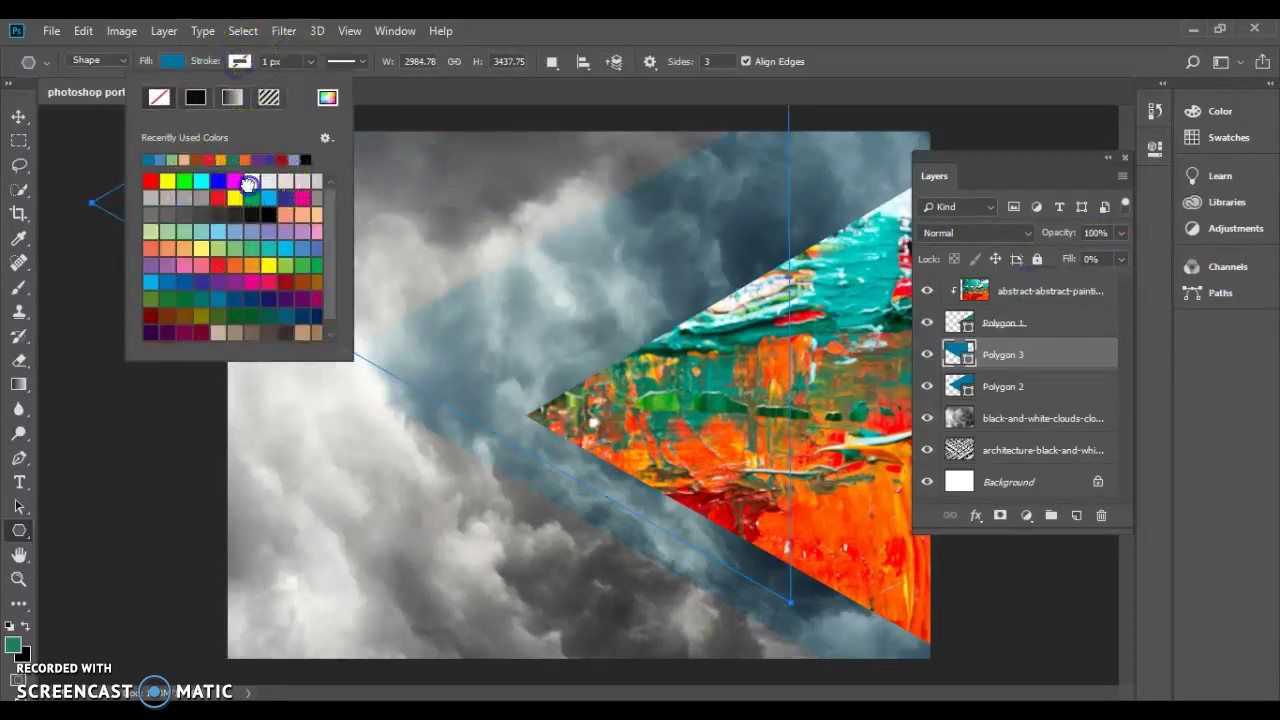
left_click(251, 180)
left_click(272, 61)
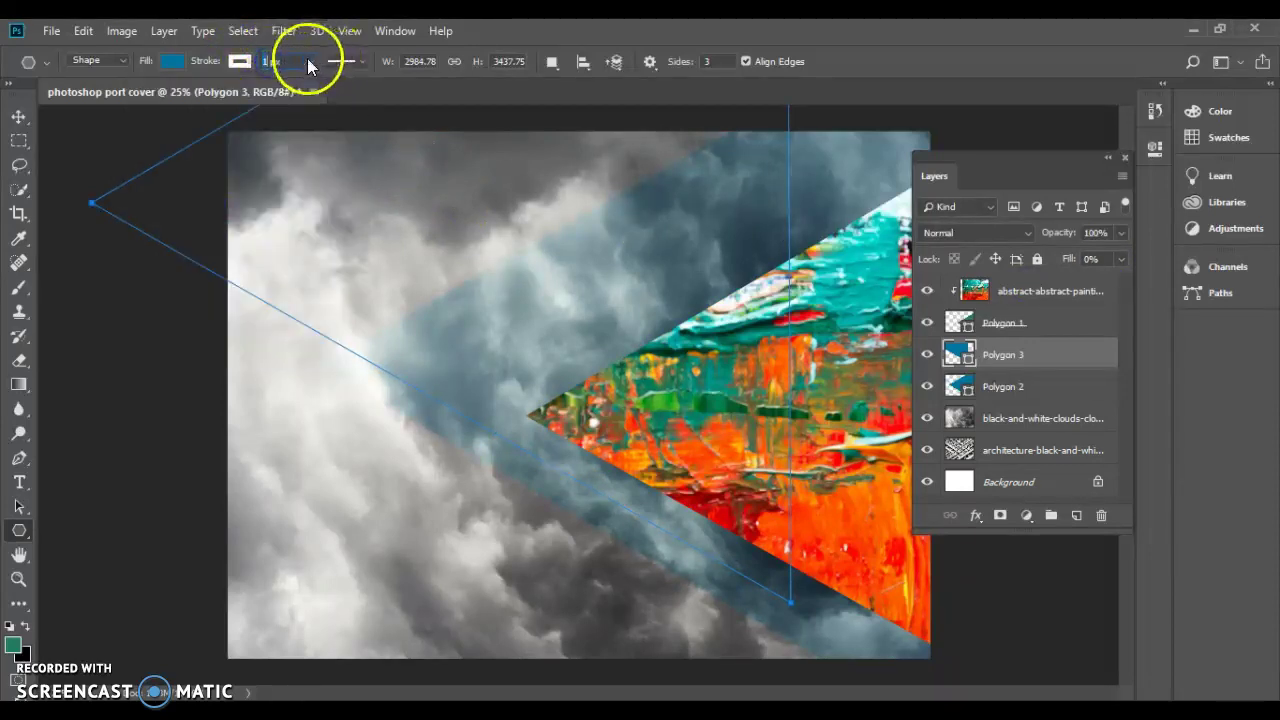
mouse_move(314, 86)
left_mouse_down()
mouse_move(365, 86)
mouse_move(317, 88)
left_mouse_up()
Position the white outline triangle over the clouds and fade the painting's fill to 46%
left_click(22, 118)
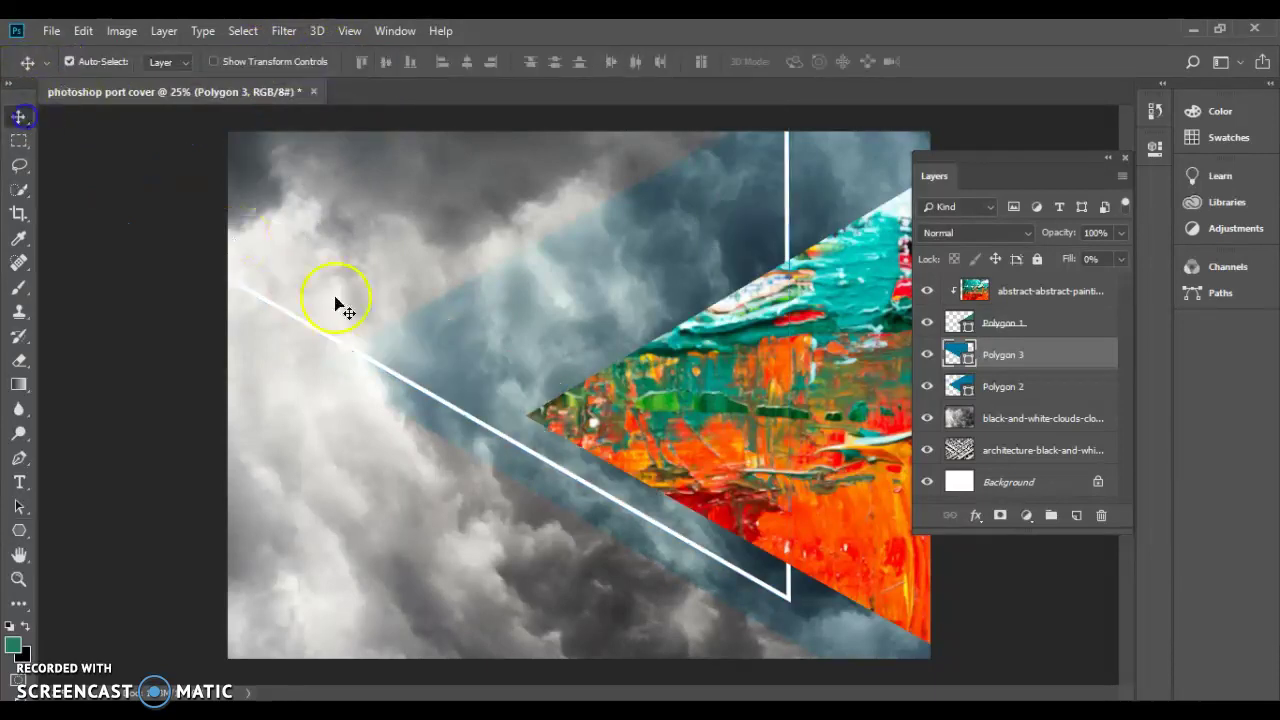
left_click_drag(433, 395, 585, 572)
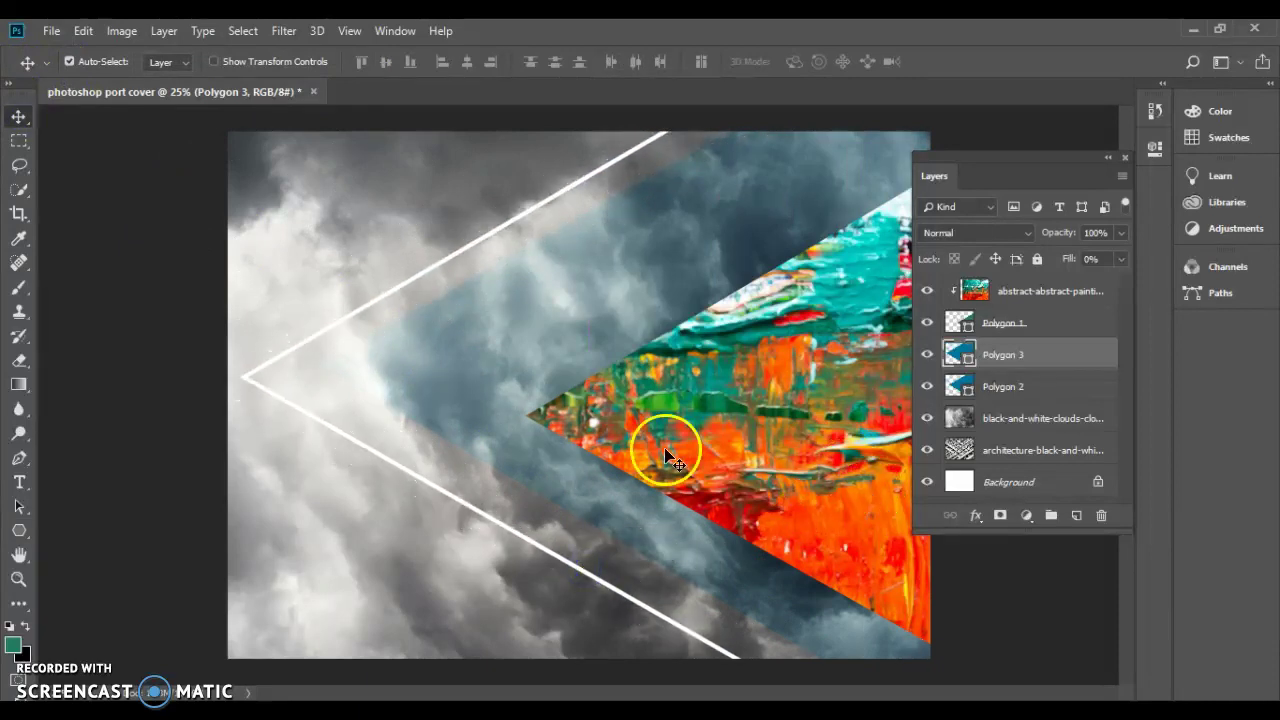
left_click(810, 384)
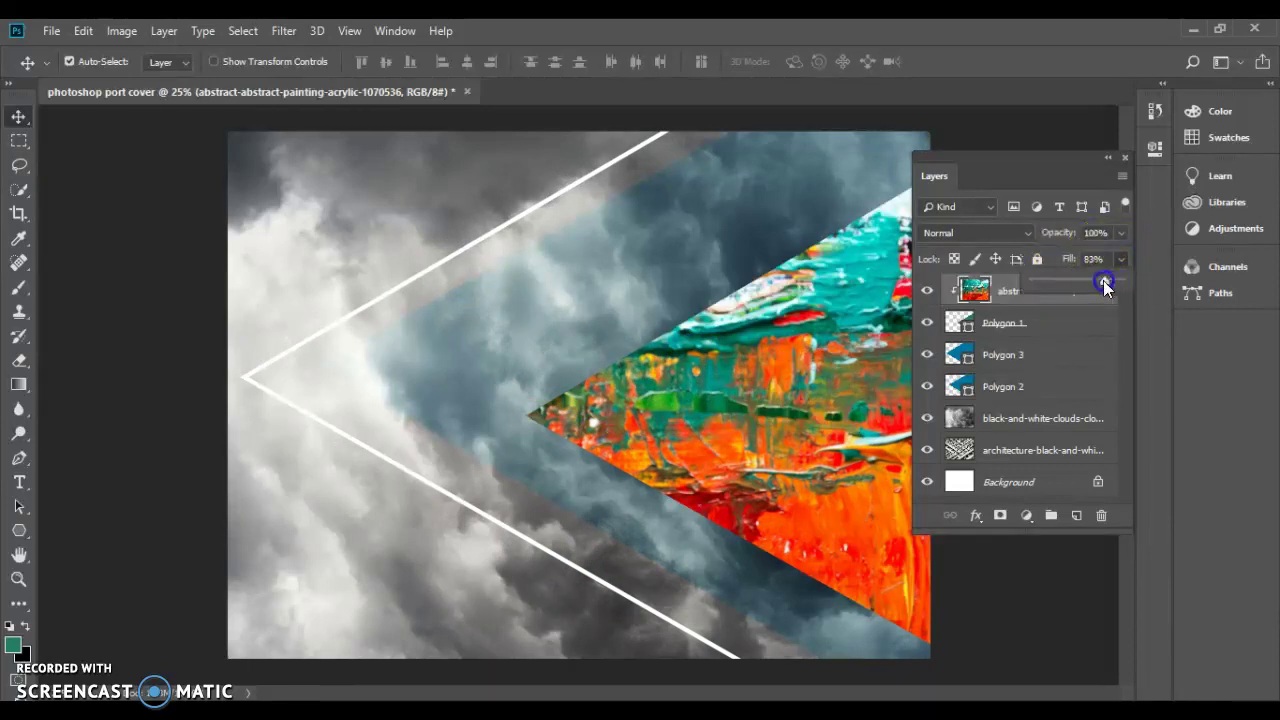
left_click_drag(1103, 283, 1073, 287)
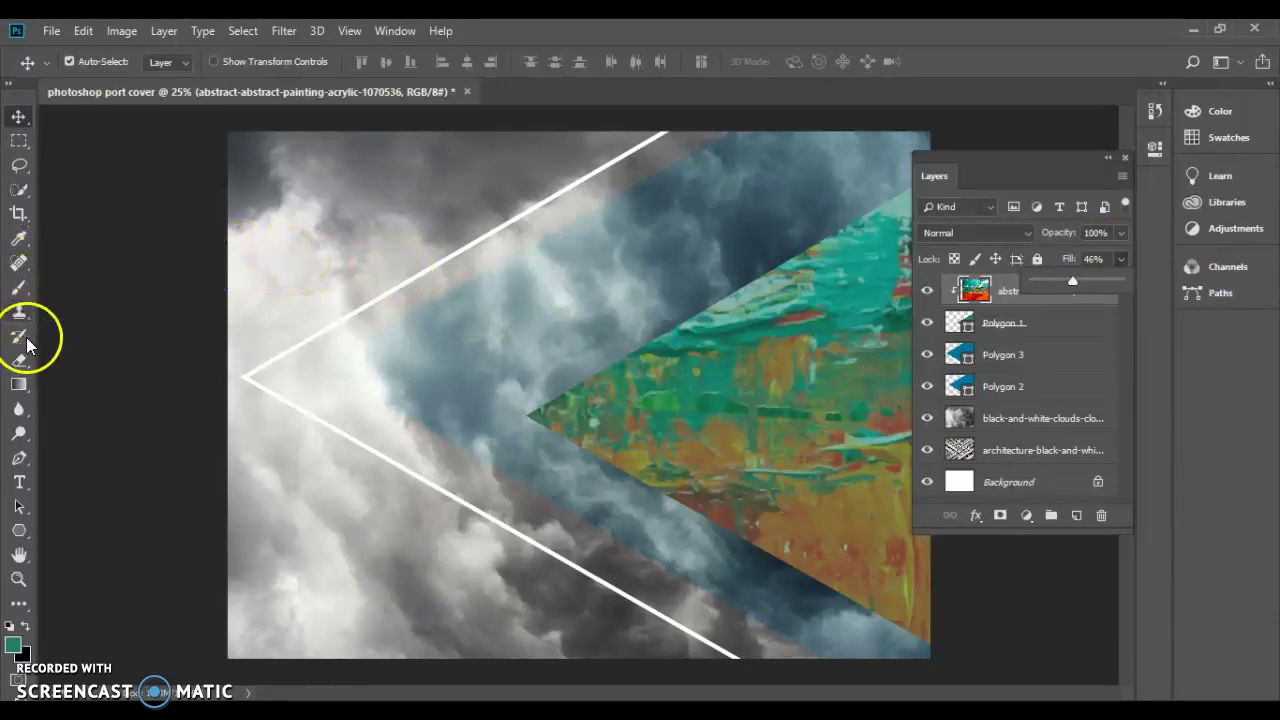
Add a white Bebas Neue text layer with the creator's name at 12 pt
left_click(19, 483)
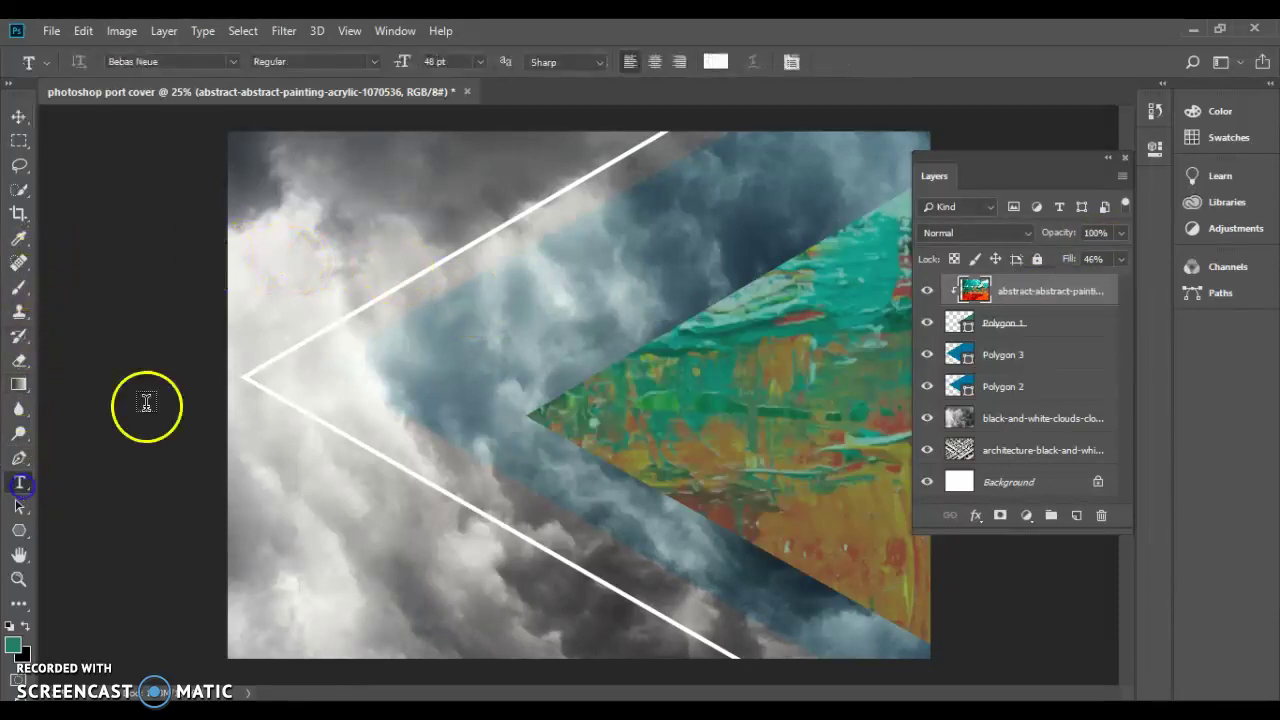
left_click(445, 302)
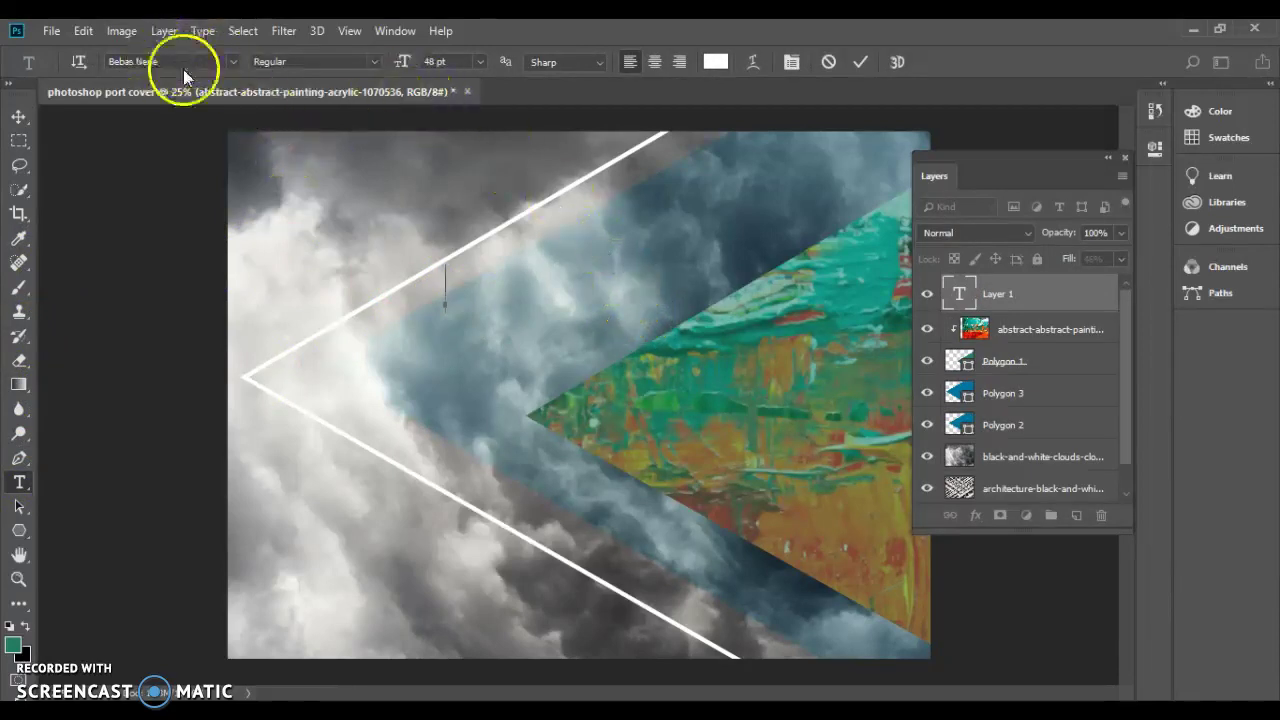
left_click(481, 62)
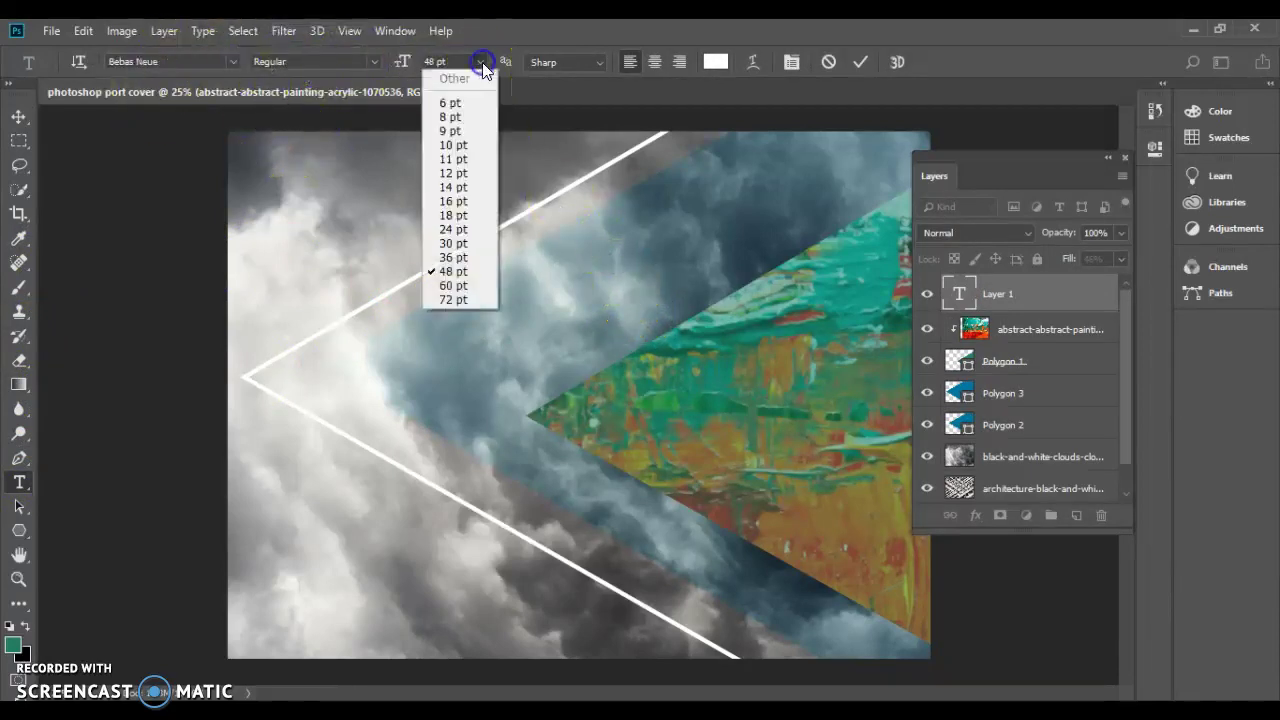
left_click(461, 173)
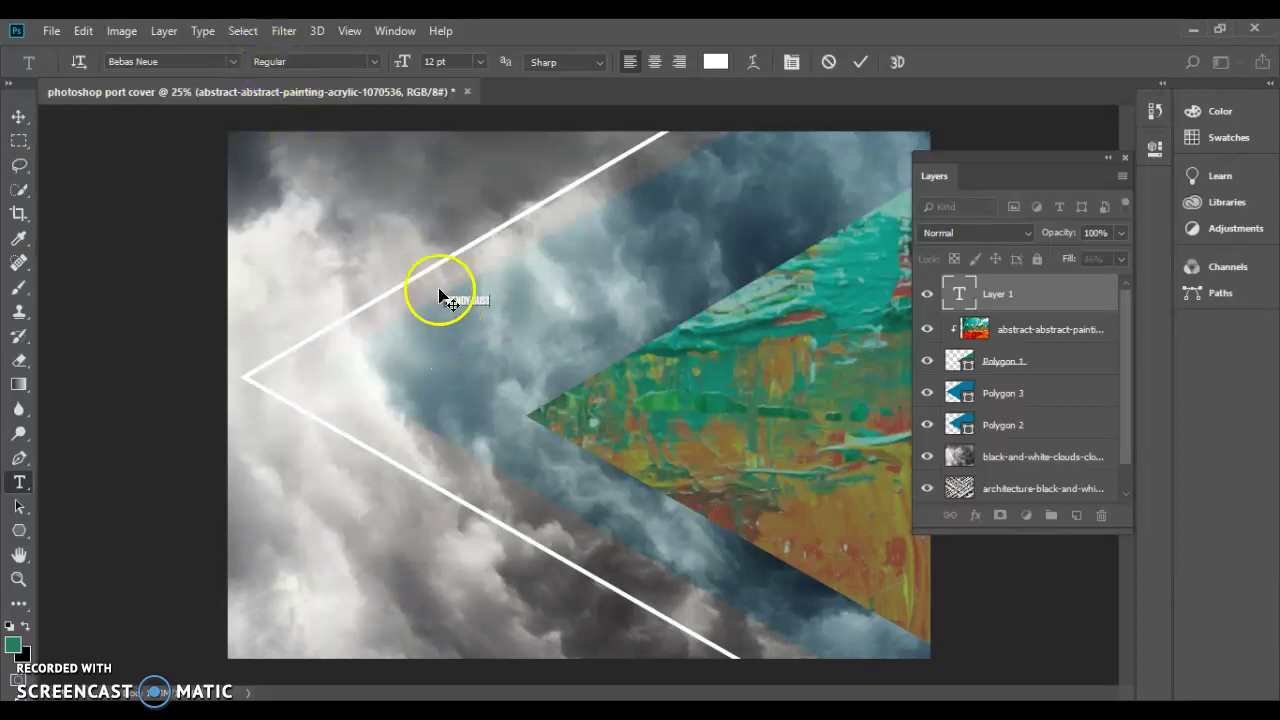
Scale the name to 531%, rotate it about −30° and align it along the triangle's upper edge
left_click(20, 117)
left_click_drag(437, 269, 500, 305)
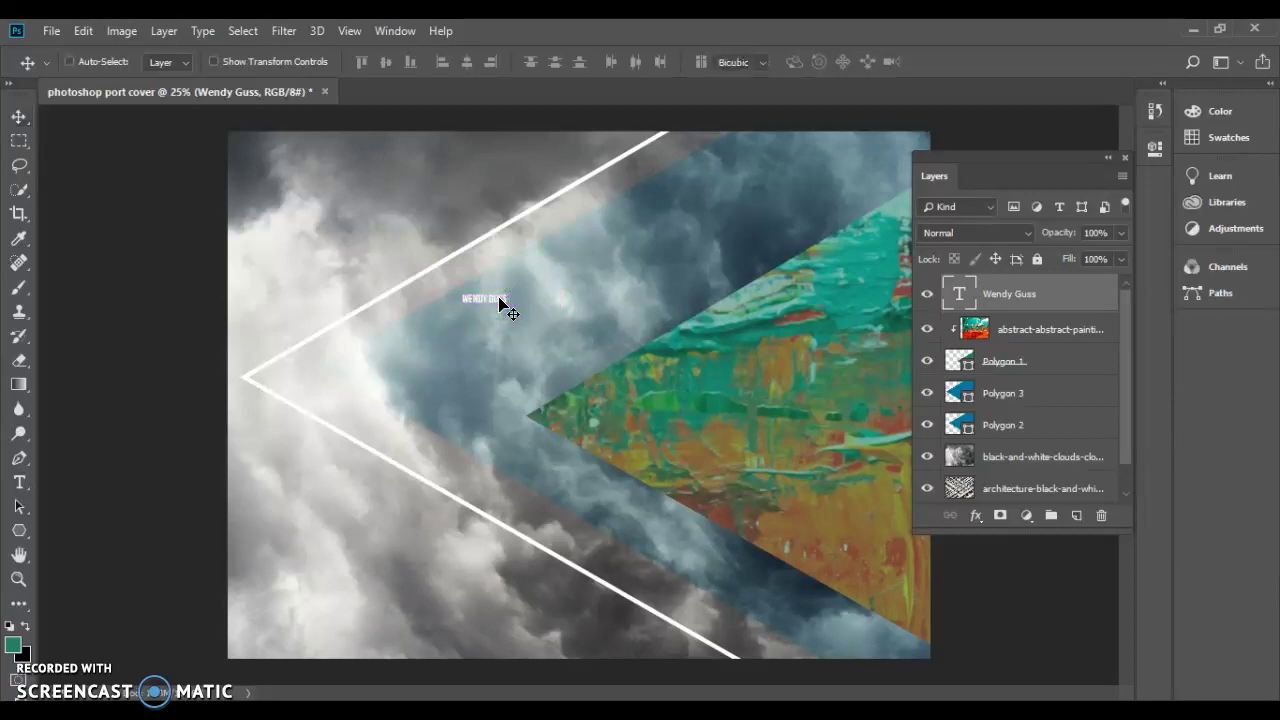
key("ctrl+t")
left_click_drag(506, 288, 676, 177)
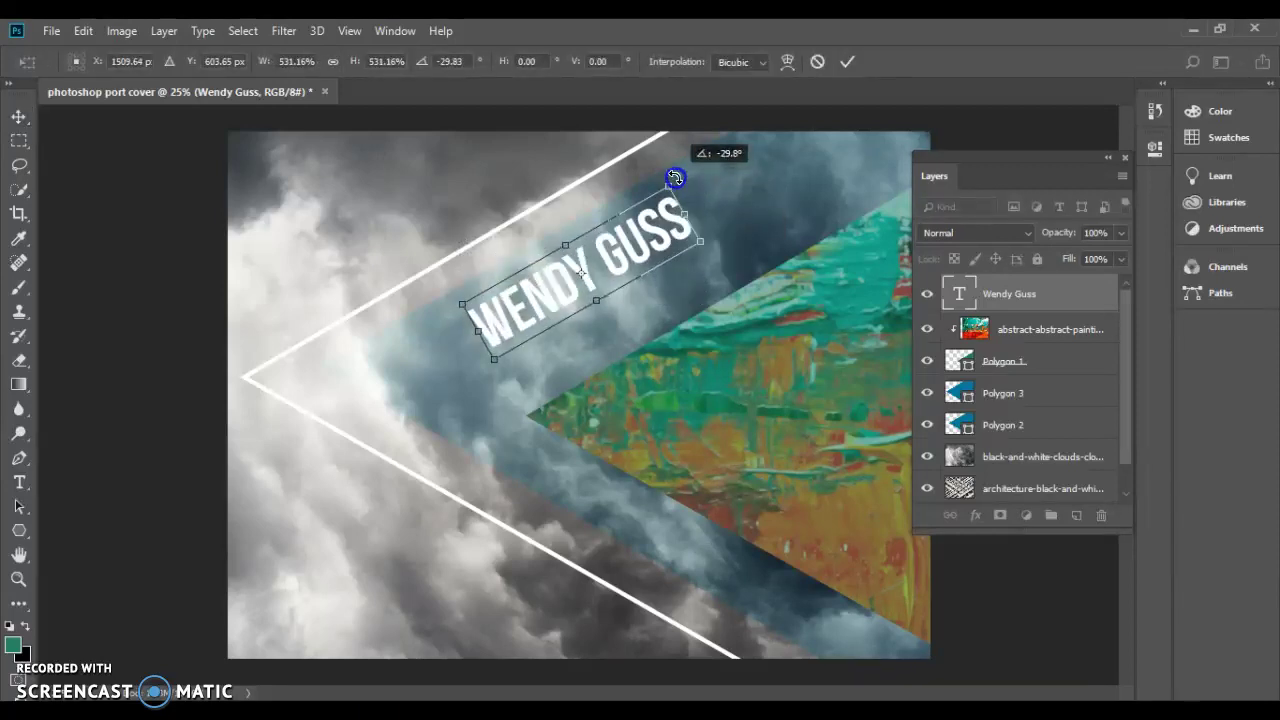
left_click_drag(615, 247, 766, 226)
key("Return")
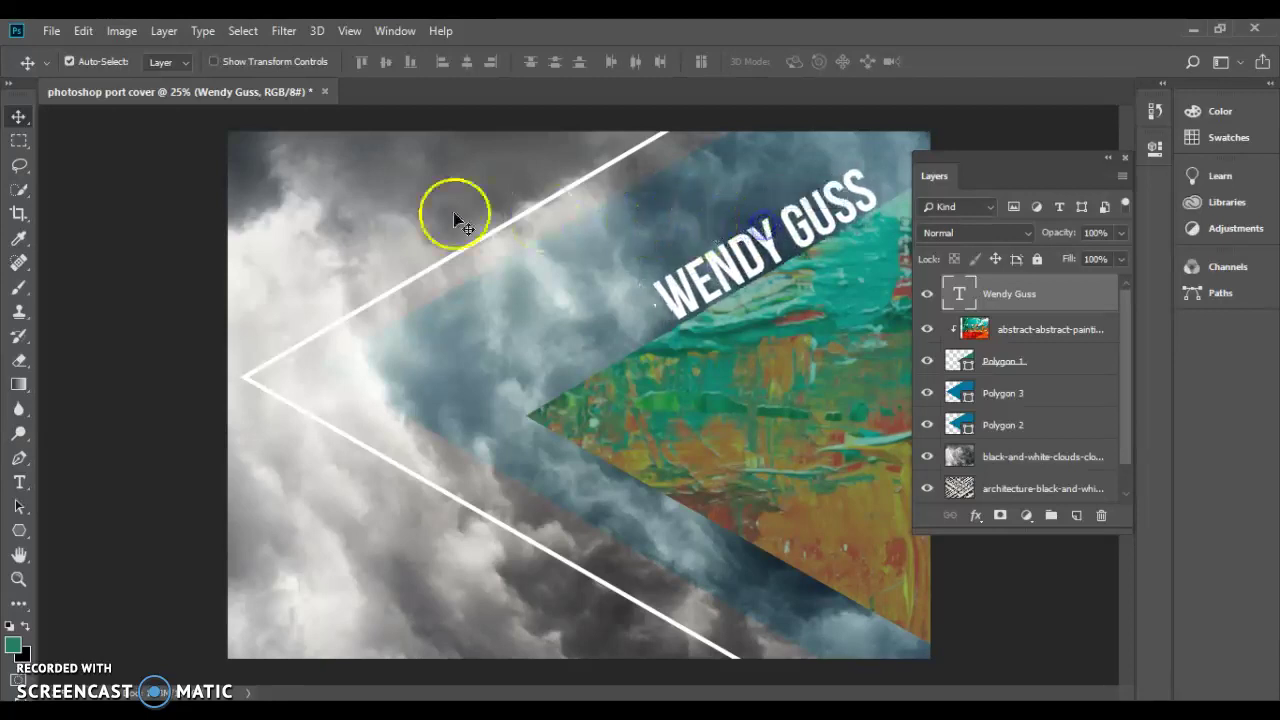
Color the name text near-white, sampled from the clouds, and set it in Bebas Neue
left_click(20, 483)
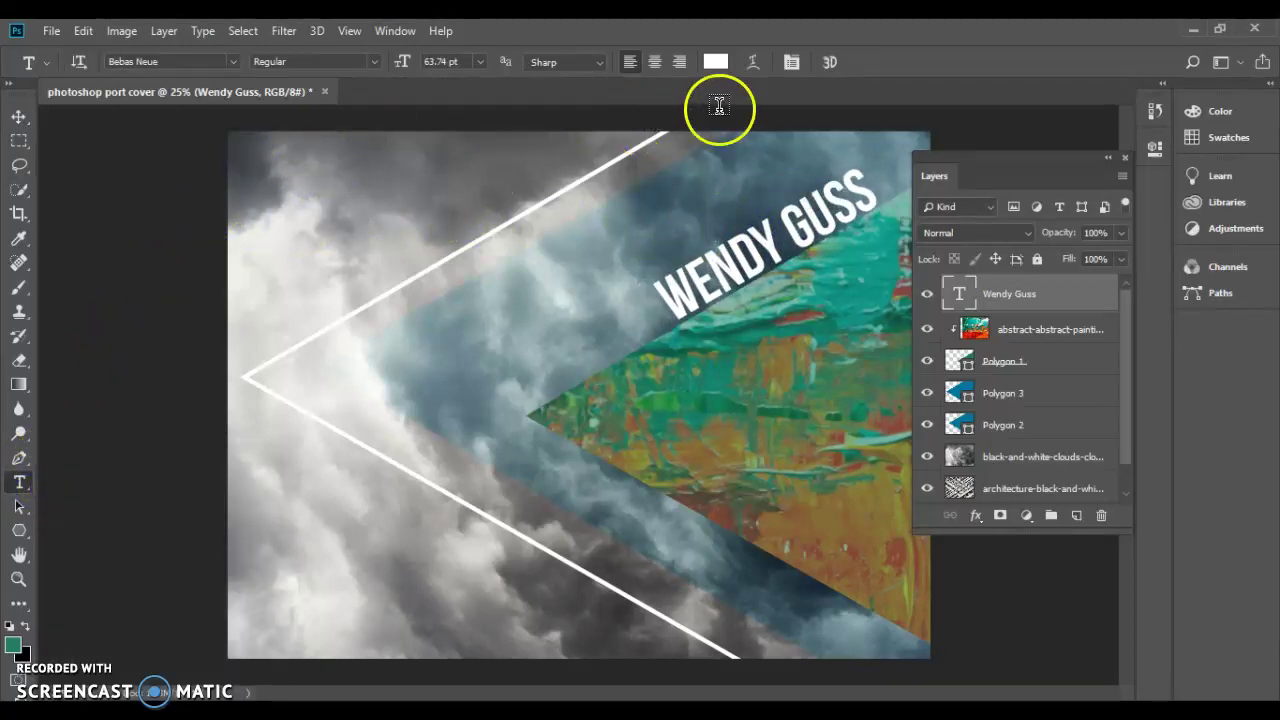
left_click(712, 62)
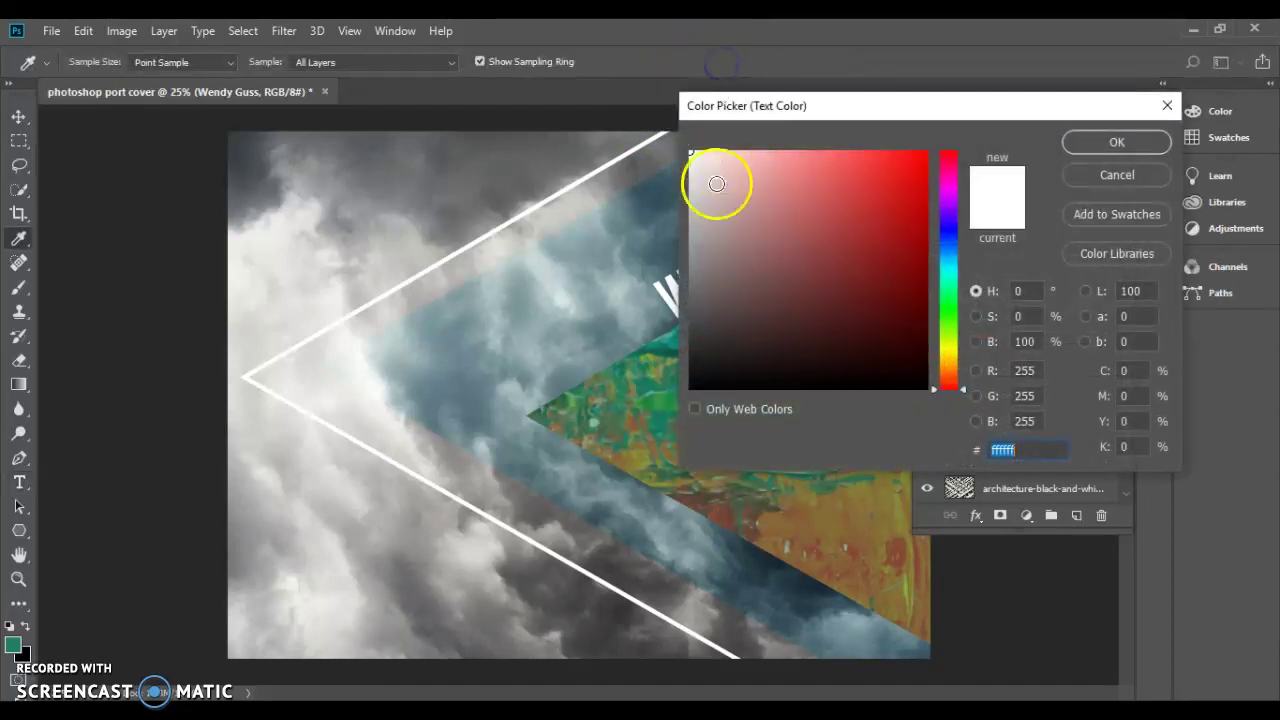
left_click(648, 377)
left_click(652, 384)
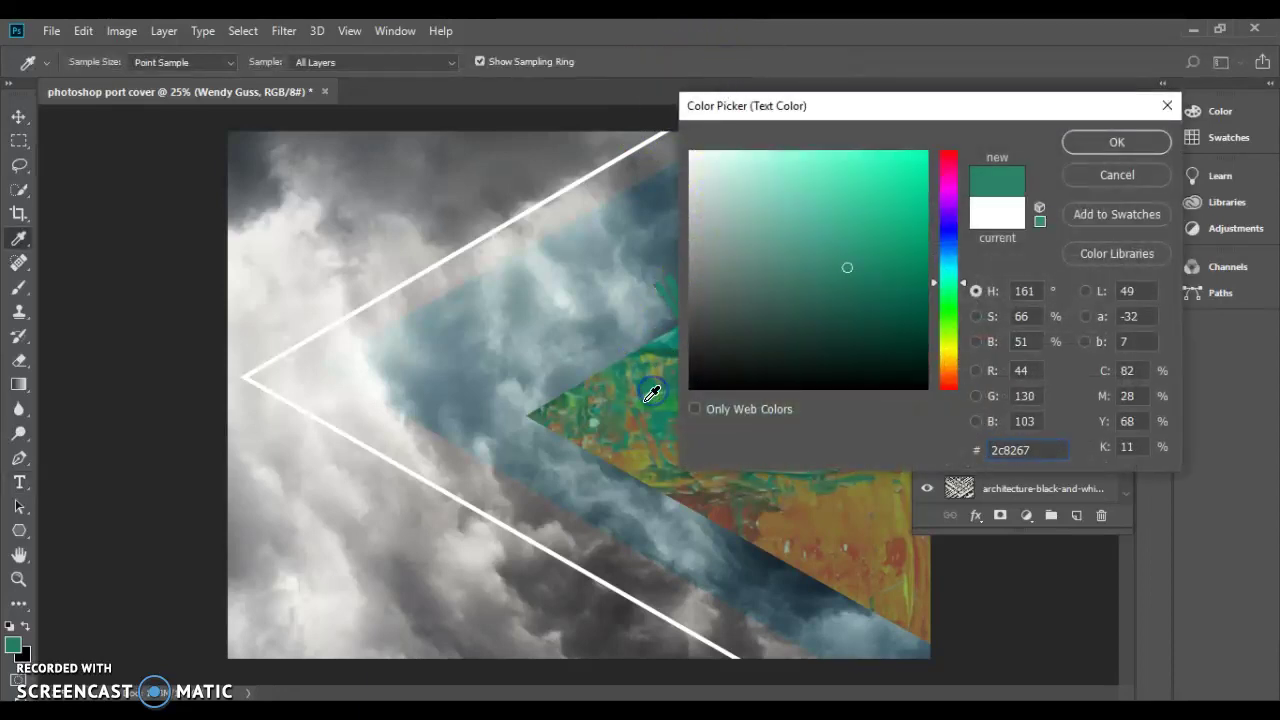
left_click(686, 491)
left_click(761, 518)
left_click(714, 571)
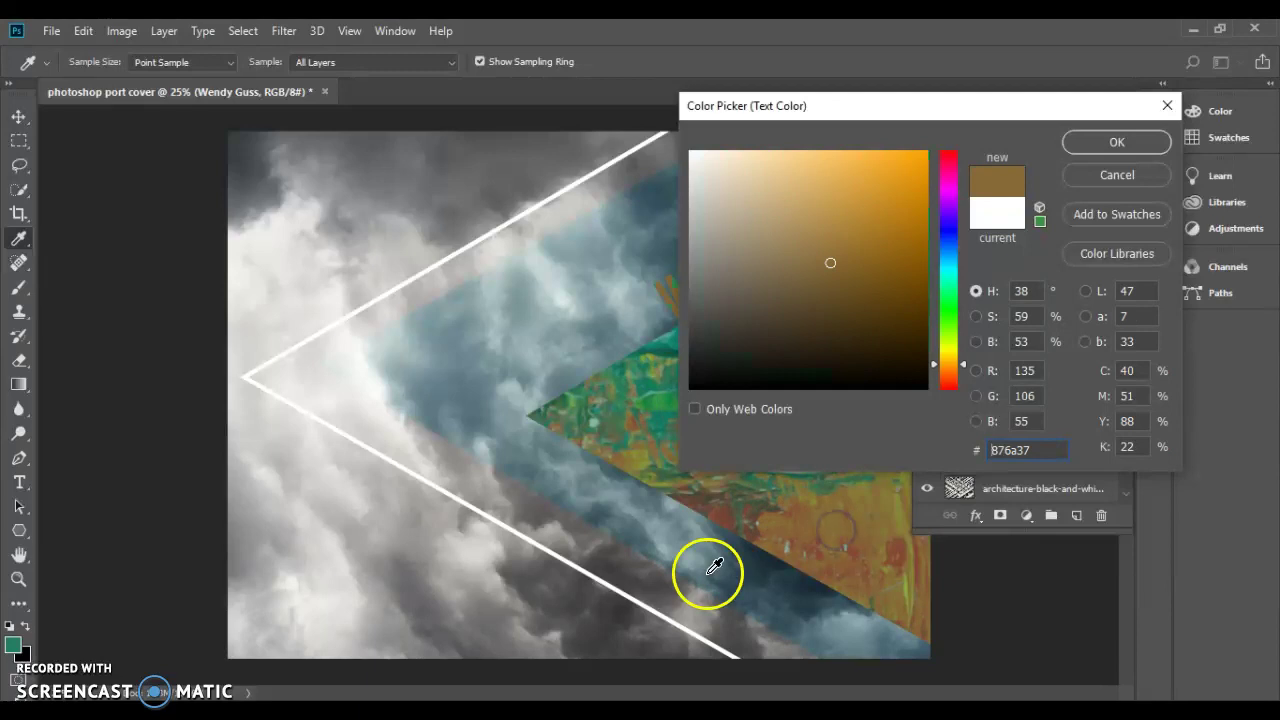
left_click(760, 580)
left_click(836, 519)
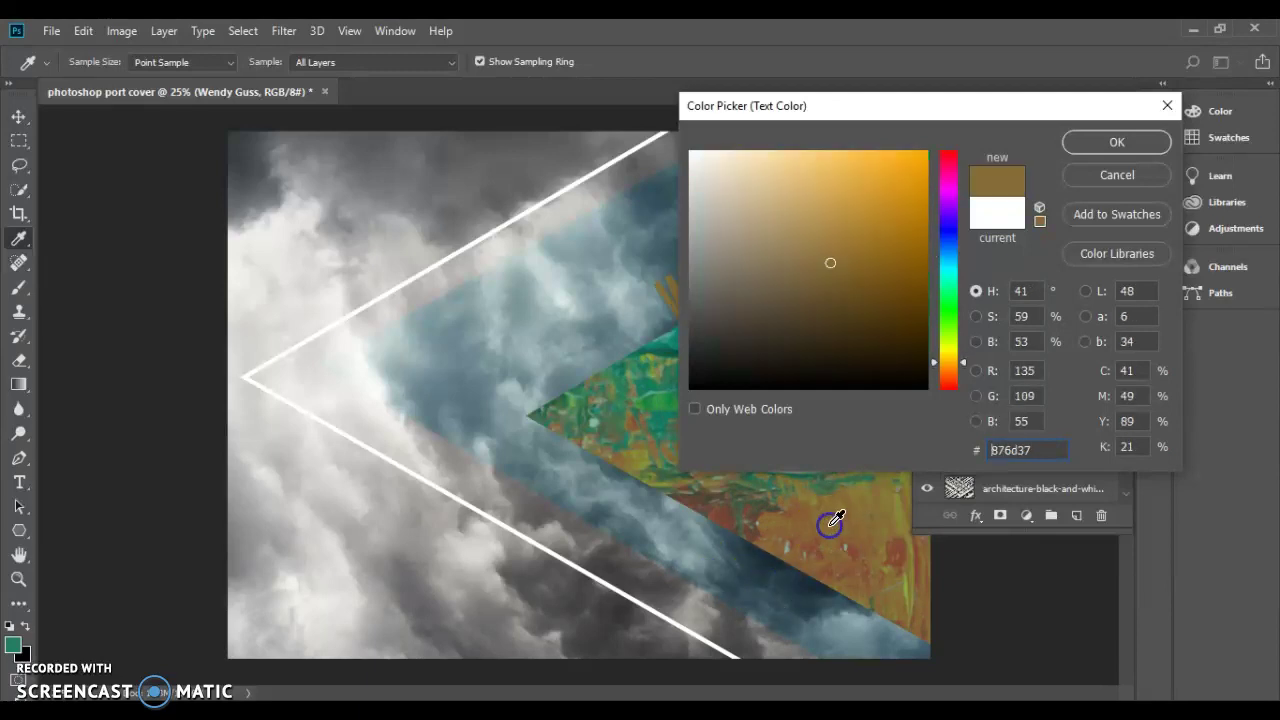
left_click(774, 628)
left_click(378, 384)
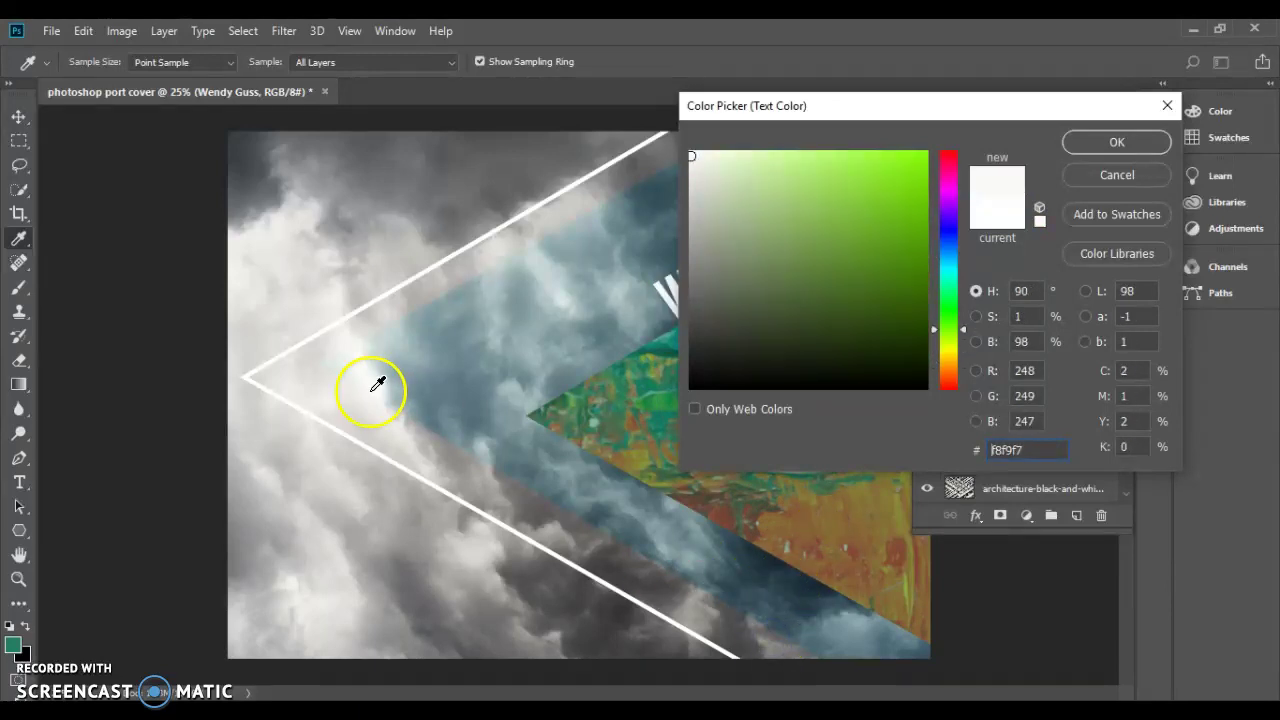
left_click(1118, 142)
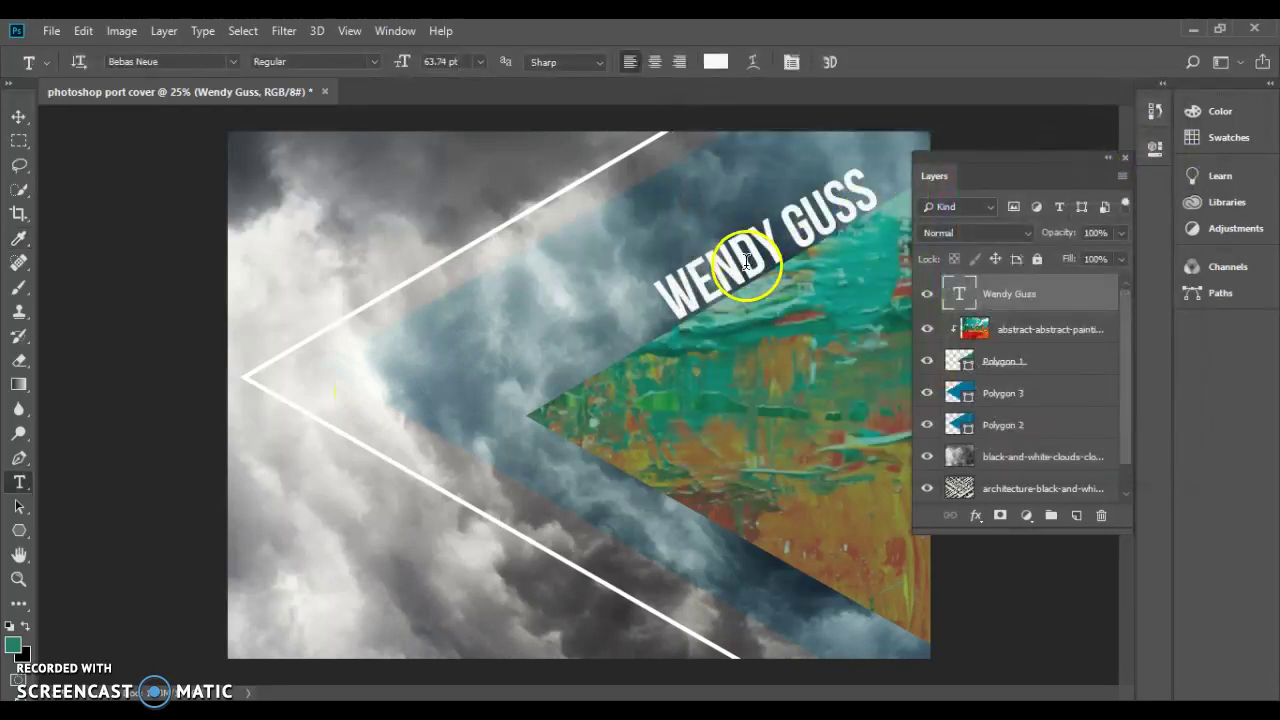
left_click(233, 62)
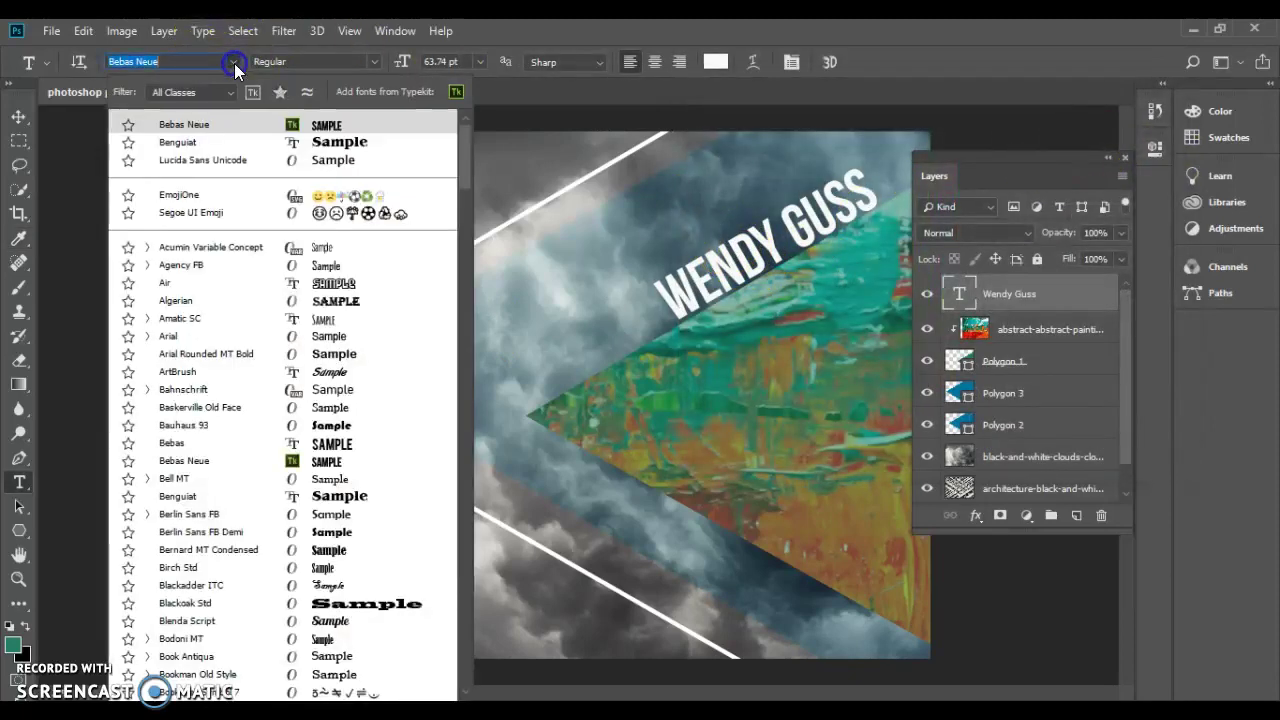
left_click(259, 458)
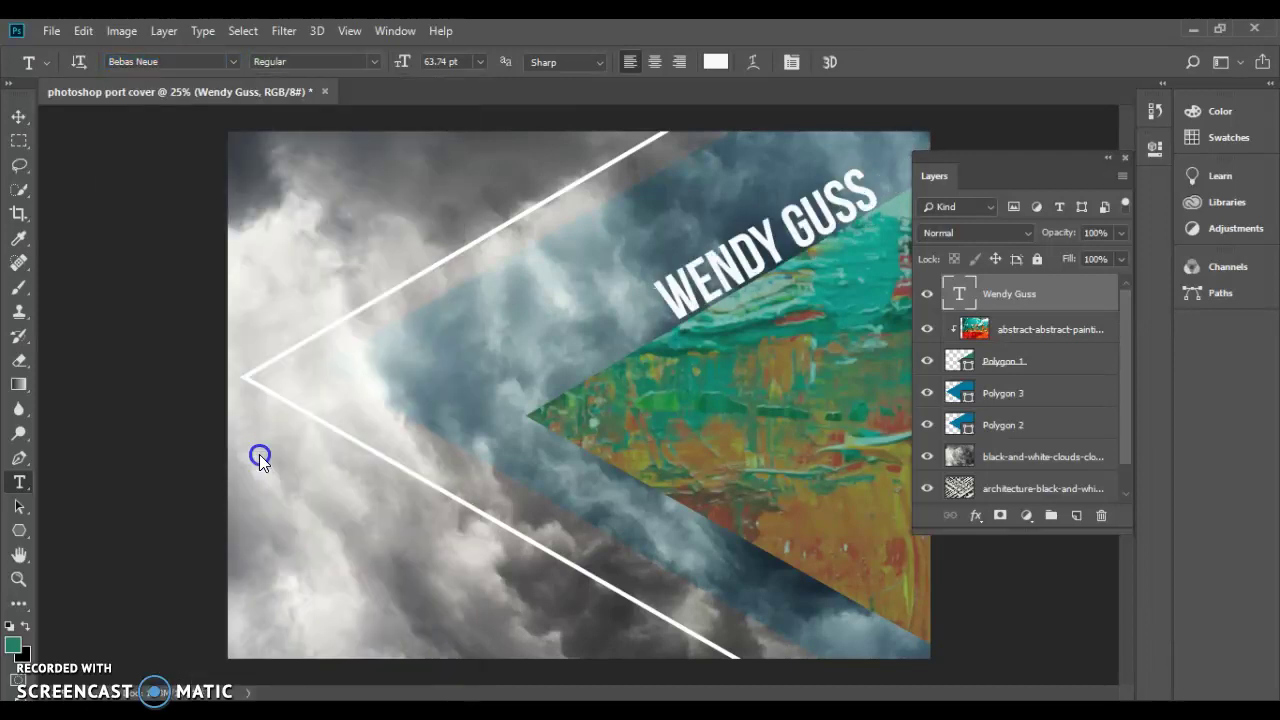
Add a VAT text layer, enlarge it and place it at the cover's lower right
left_click(30, 121)
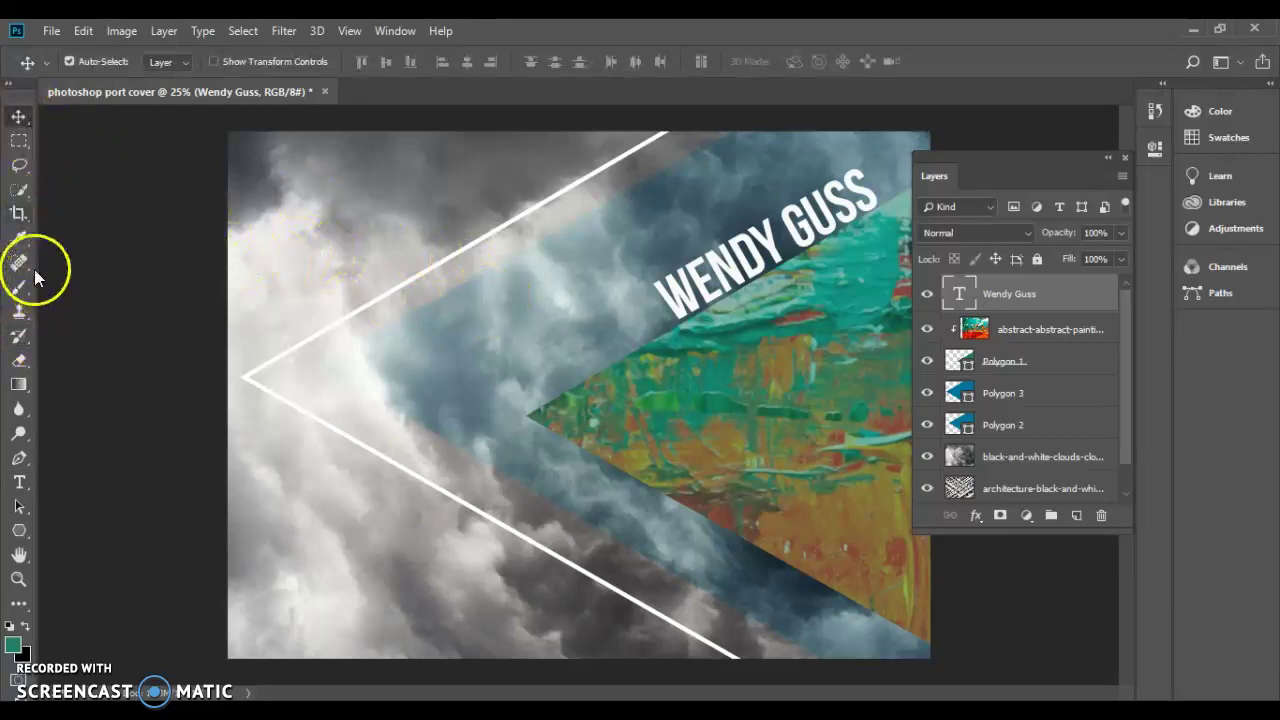
left_click(19, 485)
left_click(424, 374)
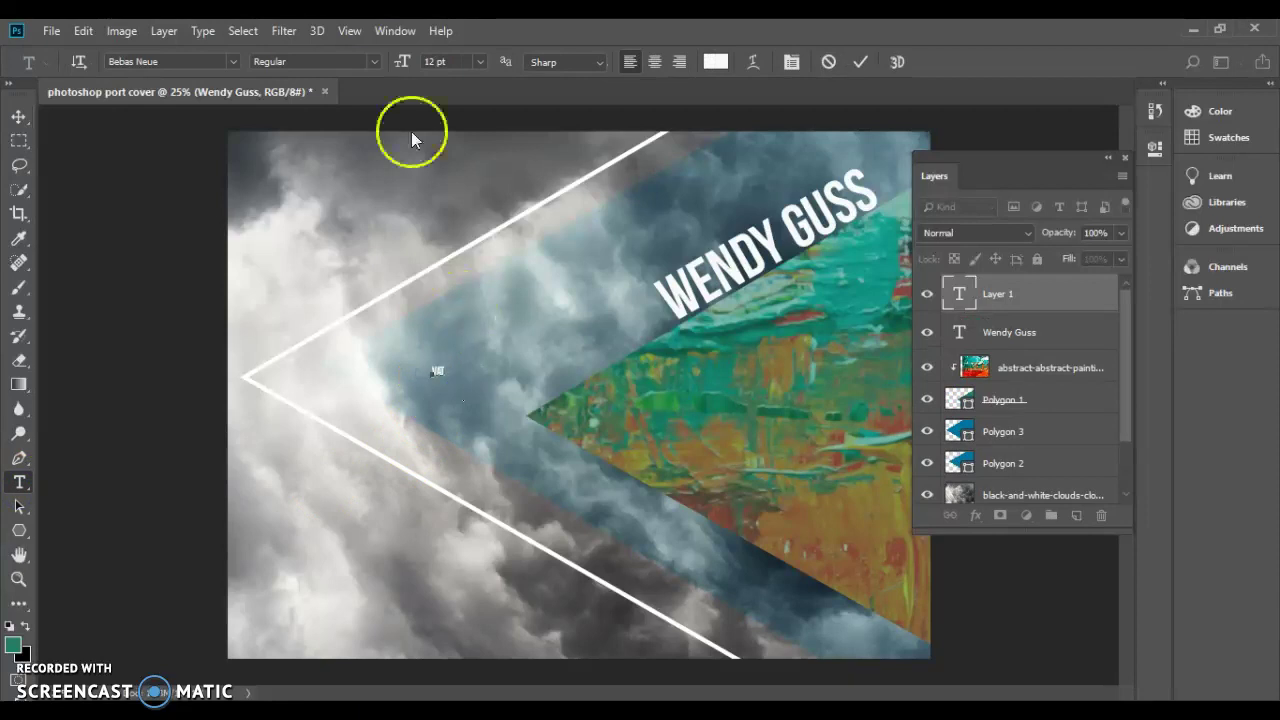
left_click(18, 117)
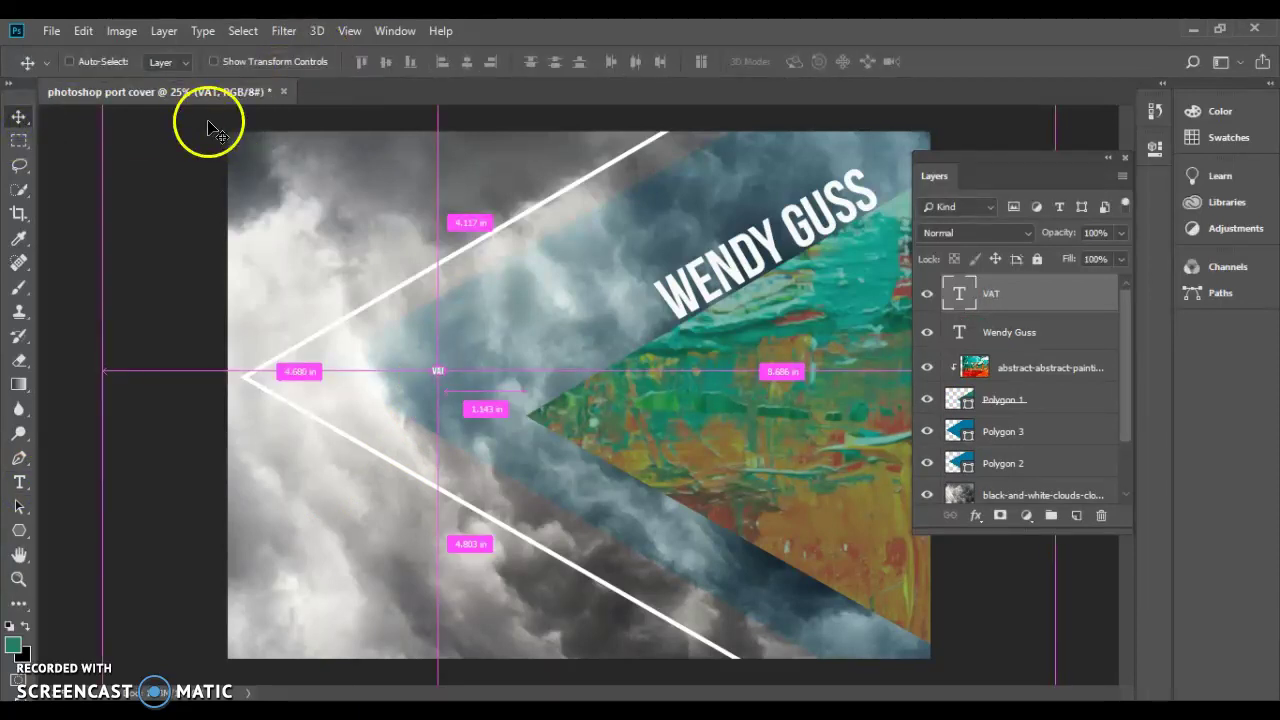
key("ctrl+t")
left_click_drag(448, 364, 714, 190)
left_click_drag(573, 303, 779, 503)
key("Return")
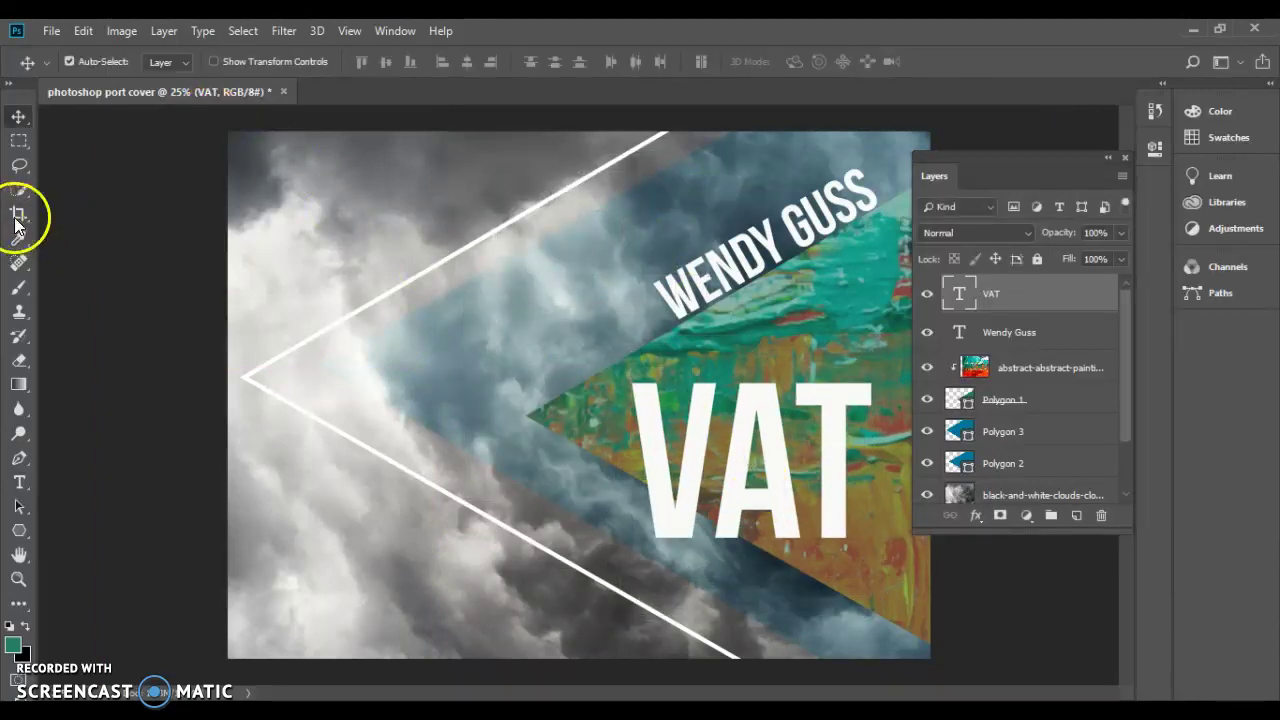
Add the word VISUAL as a large headline at the top left of the cover
left_click(19, 482)
left_click(410, 321)
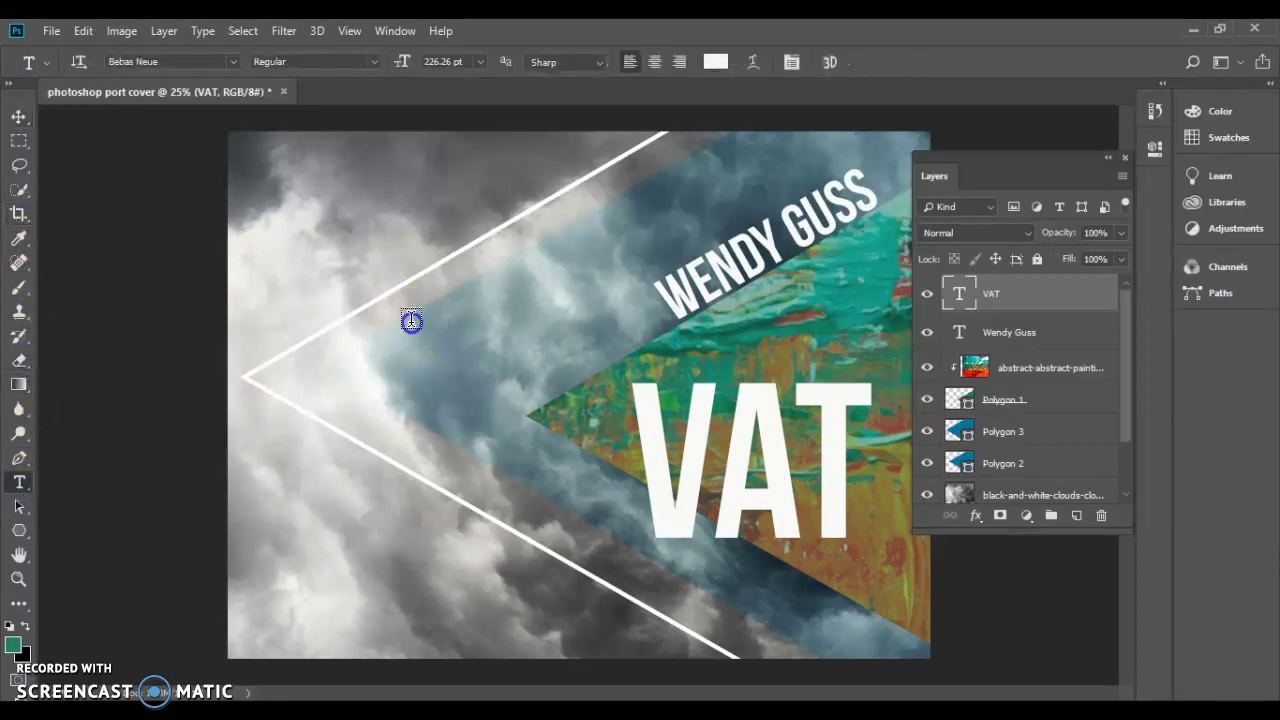
type("VISUAL")
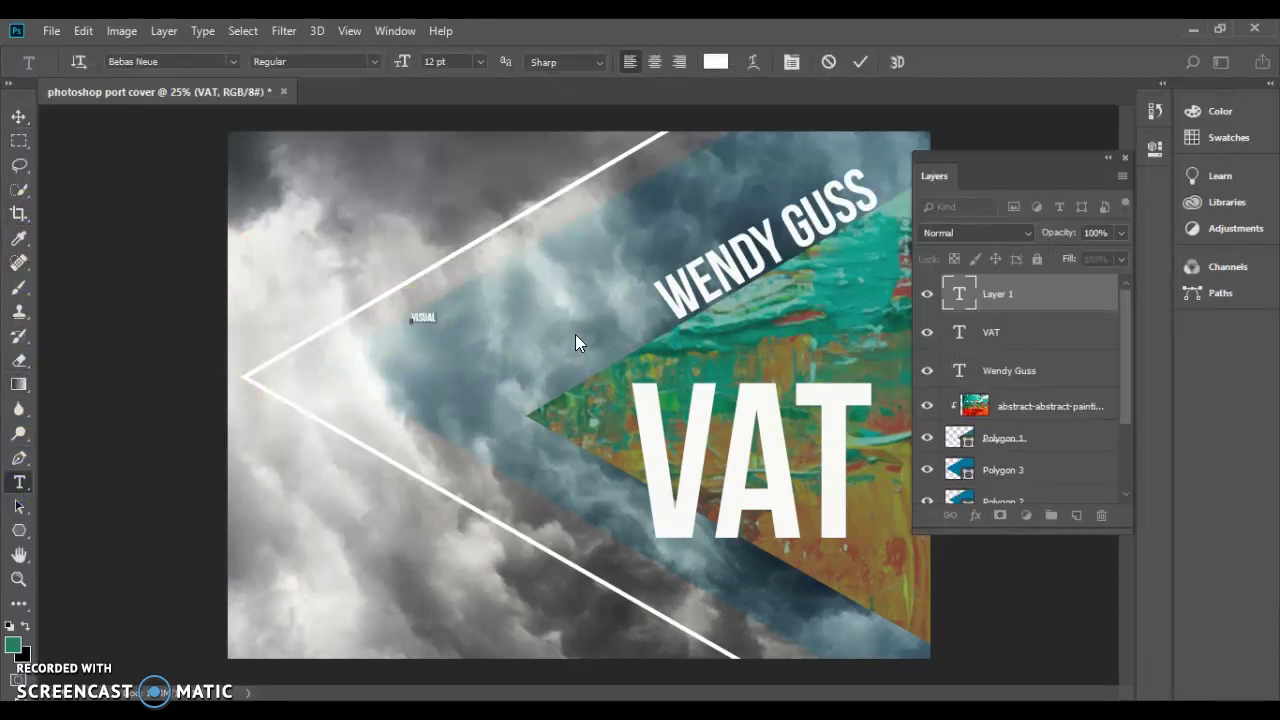
left_click(19, 117)
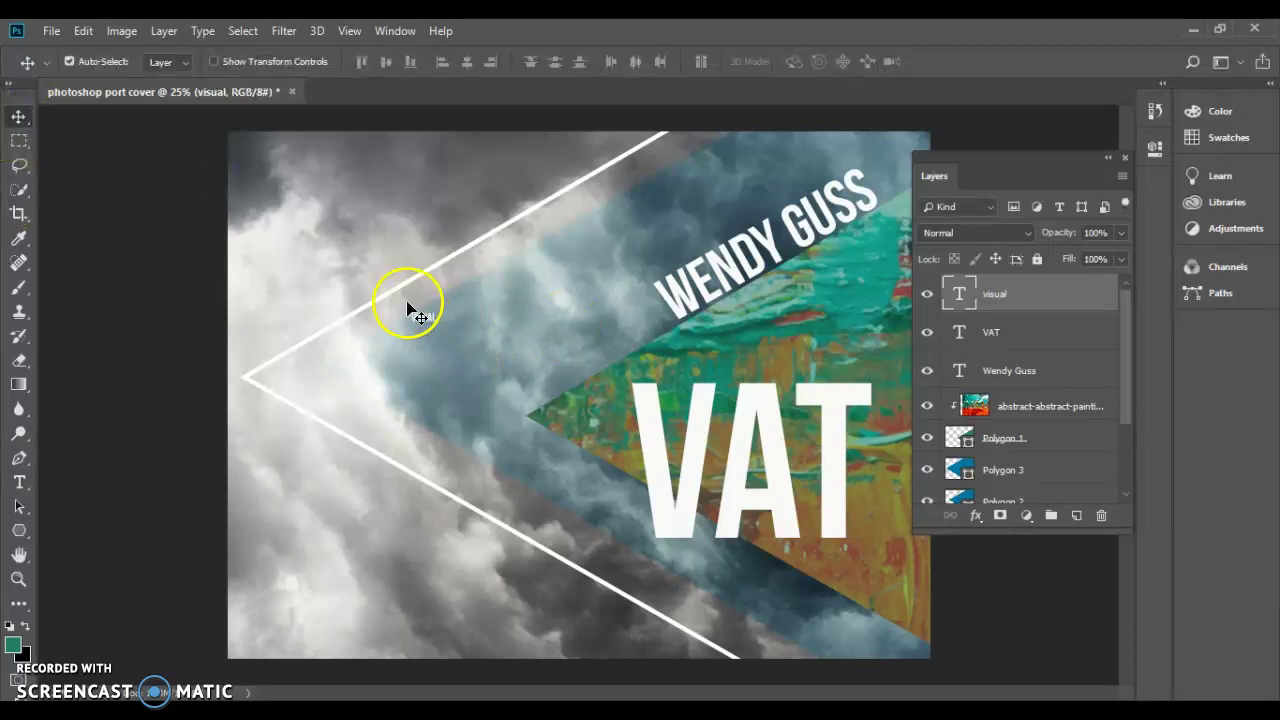
left_click_drag(406, 298, 846, 514)
key("ctrl+t")
left_click_drag(651, 429, 484, 254)
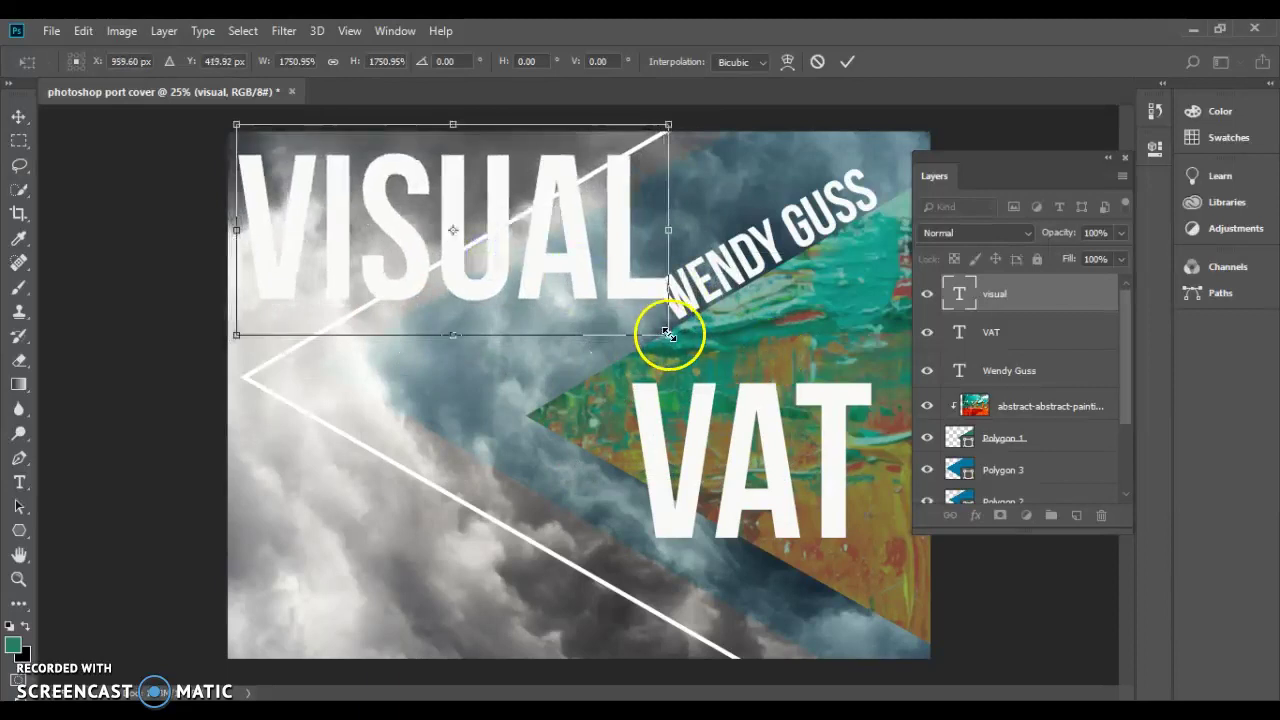
left_click_drag(668, 335, 596, 297)
left_click_drag(452, 229, 465, 236)
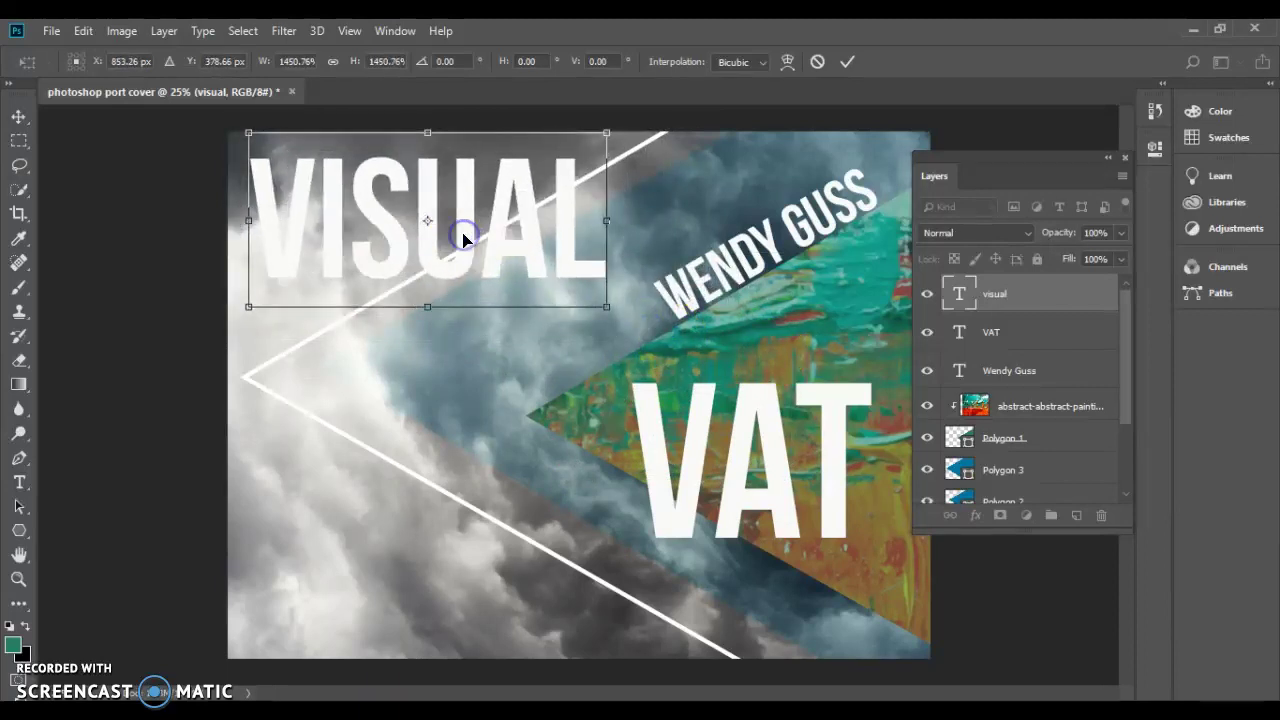
key("Return")
Add the word ART, enlarged and positioned just below VISUAL
left_click(20, 483)
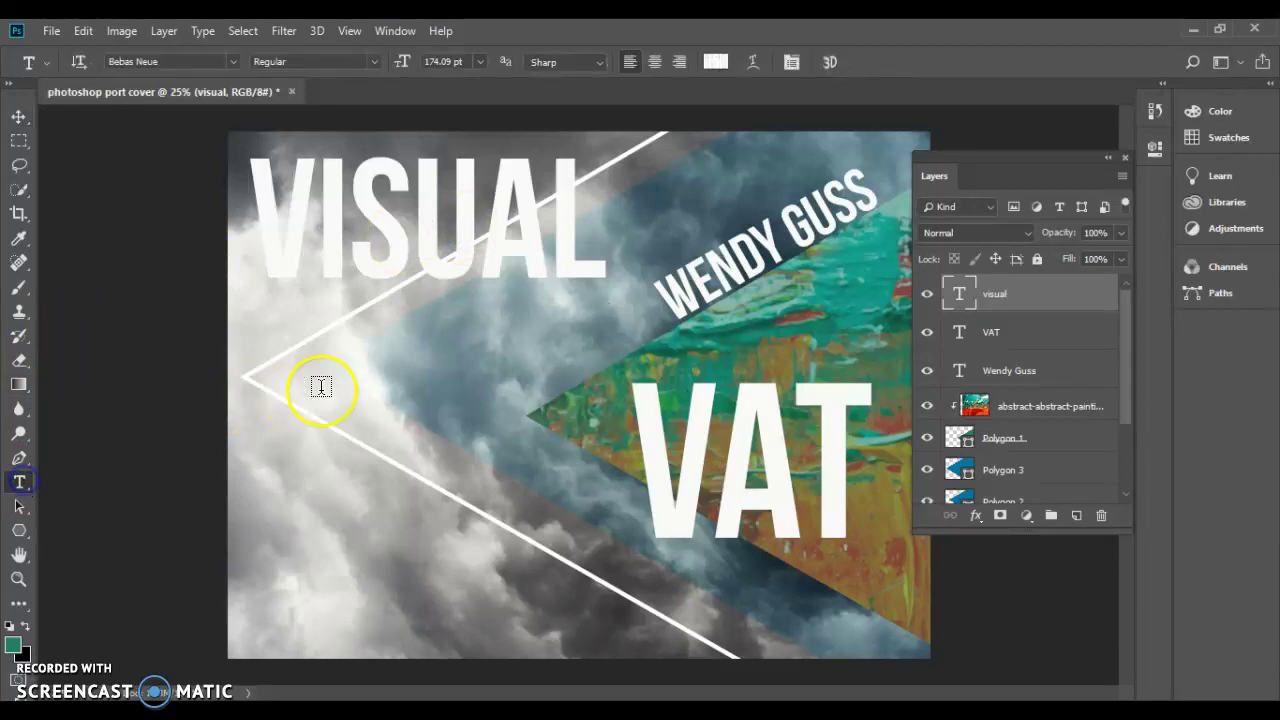
left_click(332, 387)
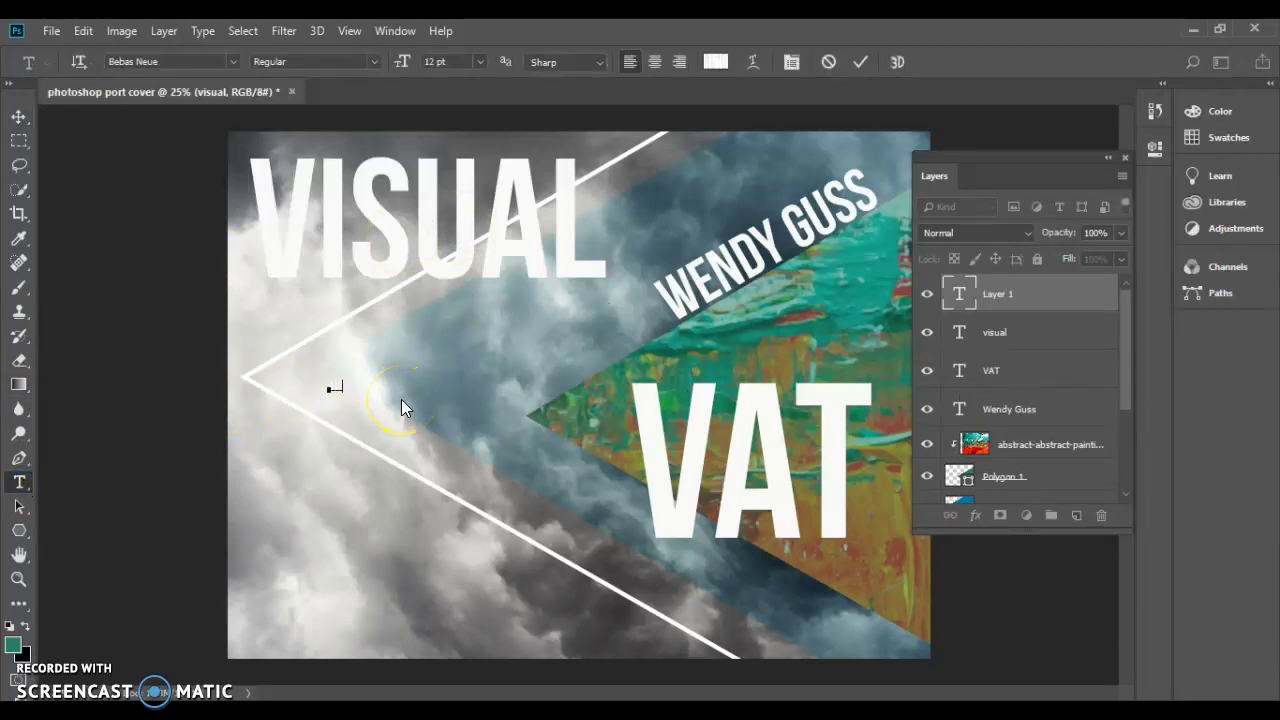
type("ART")
left_click(18, 117)
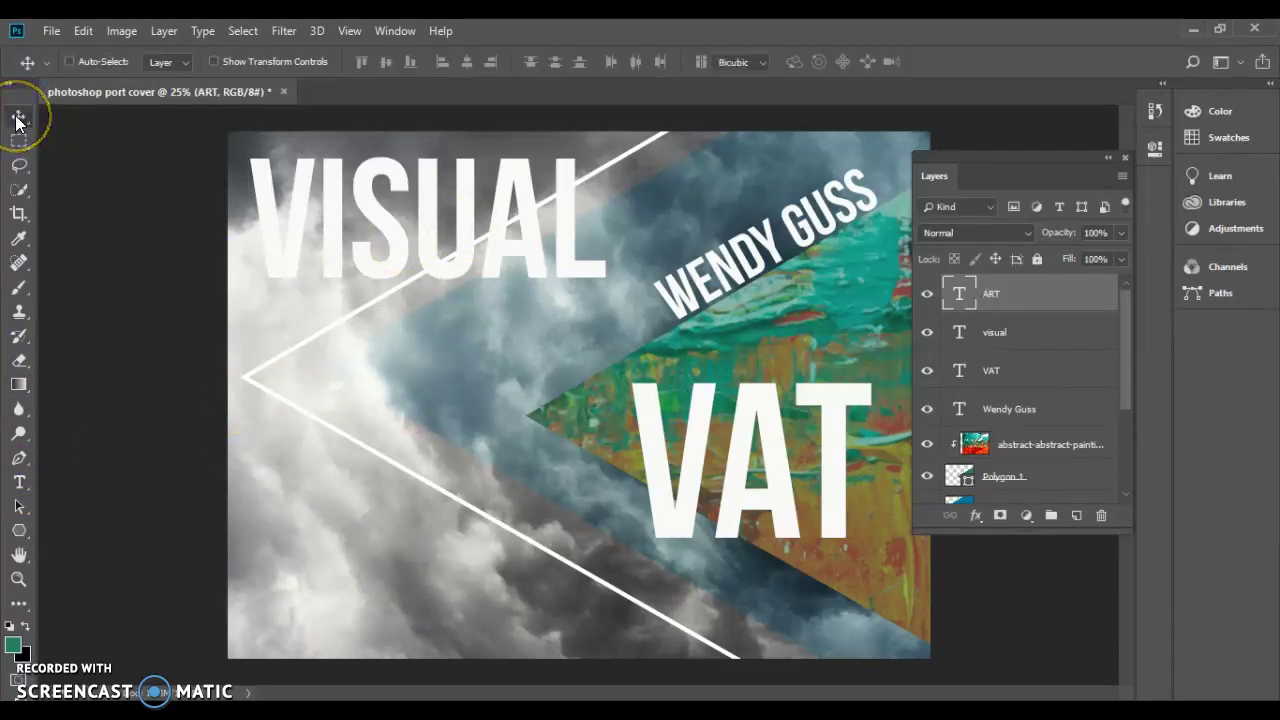
key("ctrl+t")
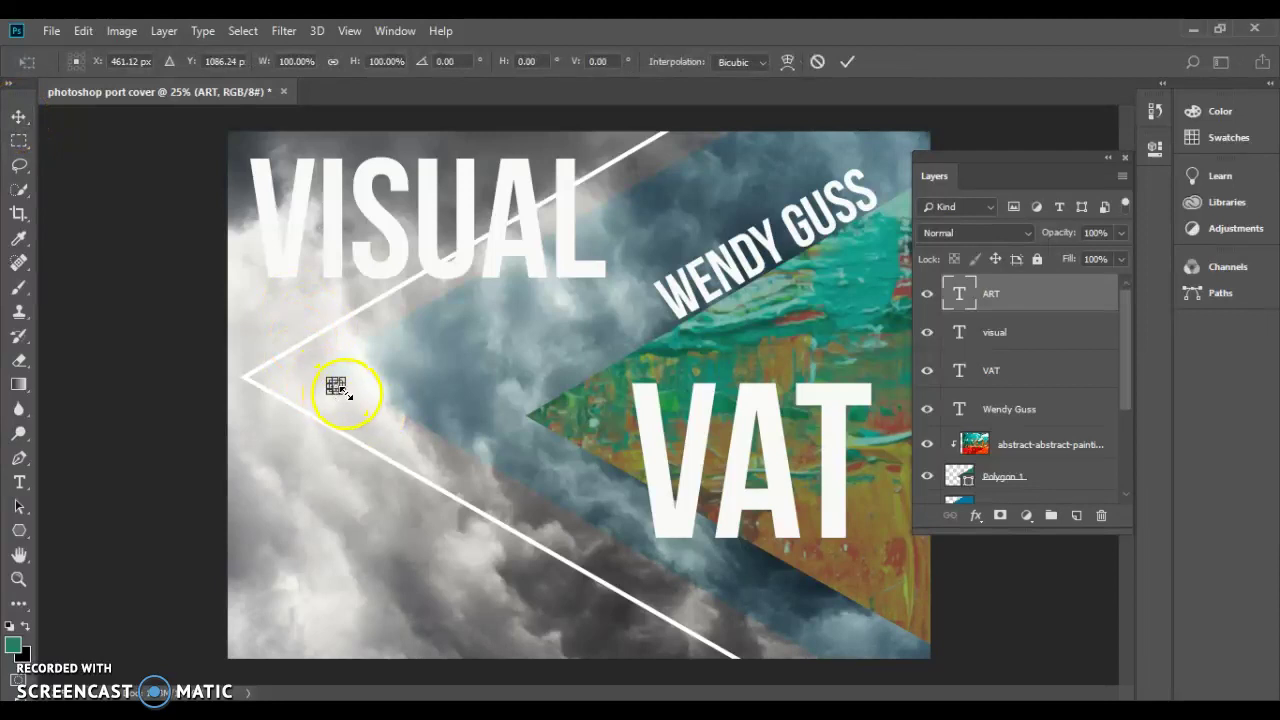
left_click_drag(348, 394, 609, 514)
left_click_drag(449, 477, 505, 360)
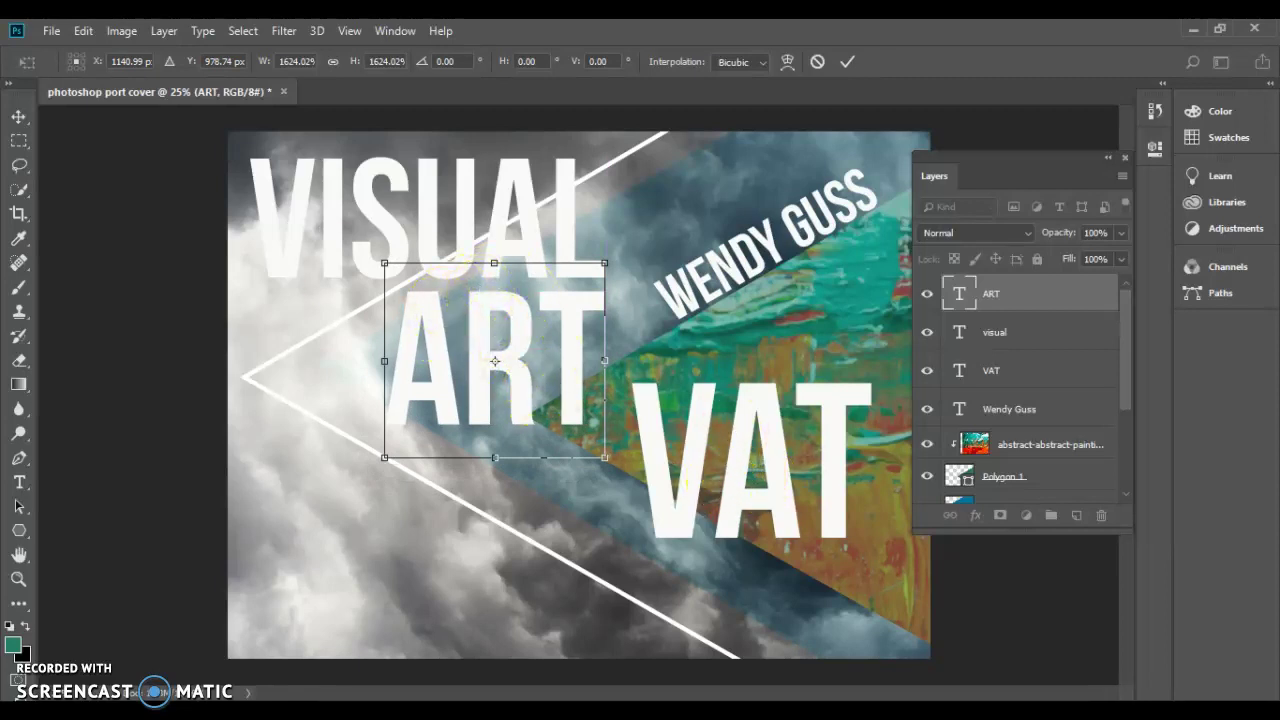
key("Return")
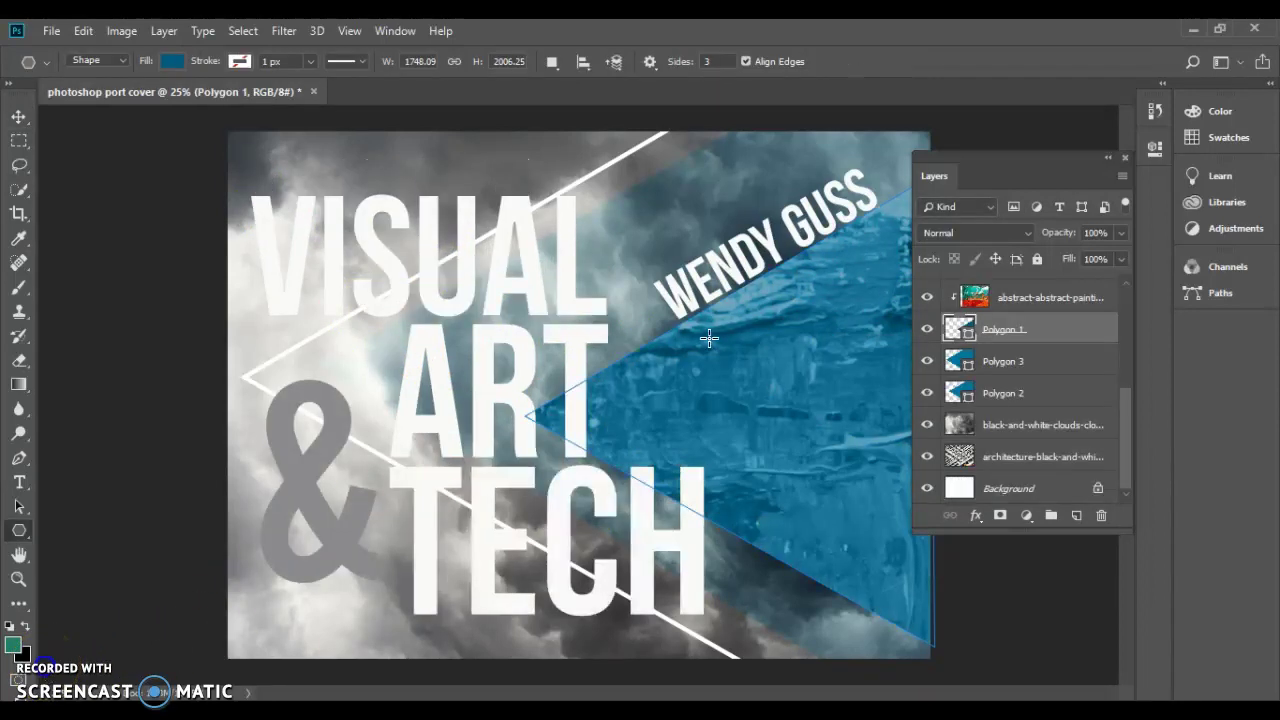
Hide the VAT text layer in the Layers panel
left_click(19, 116)
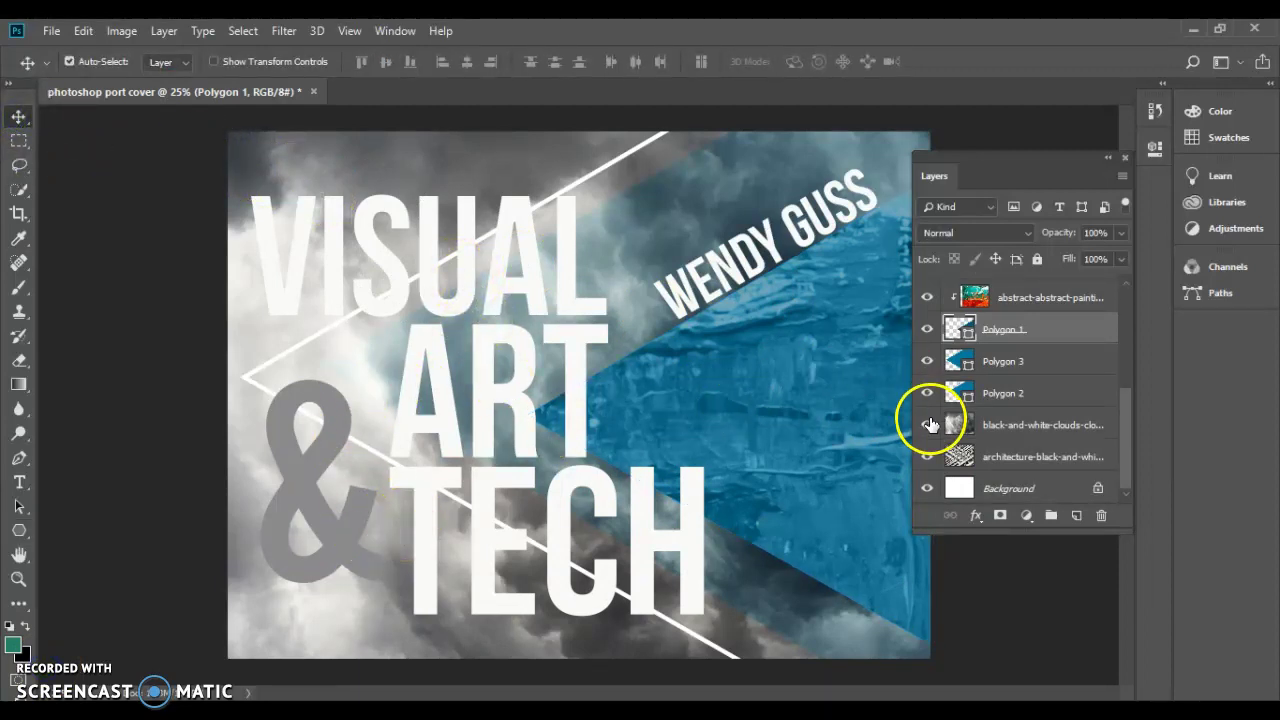
scroll(1023, 390, "up", 3)
left_click(928, 339)
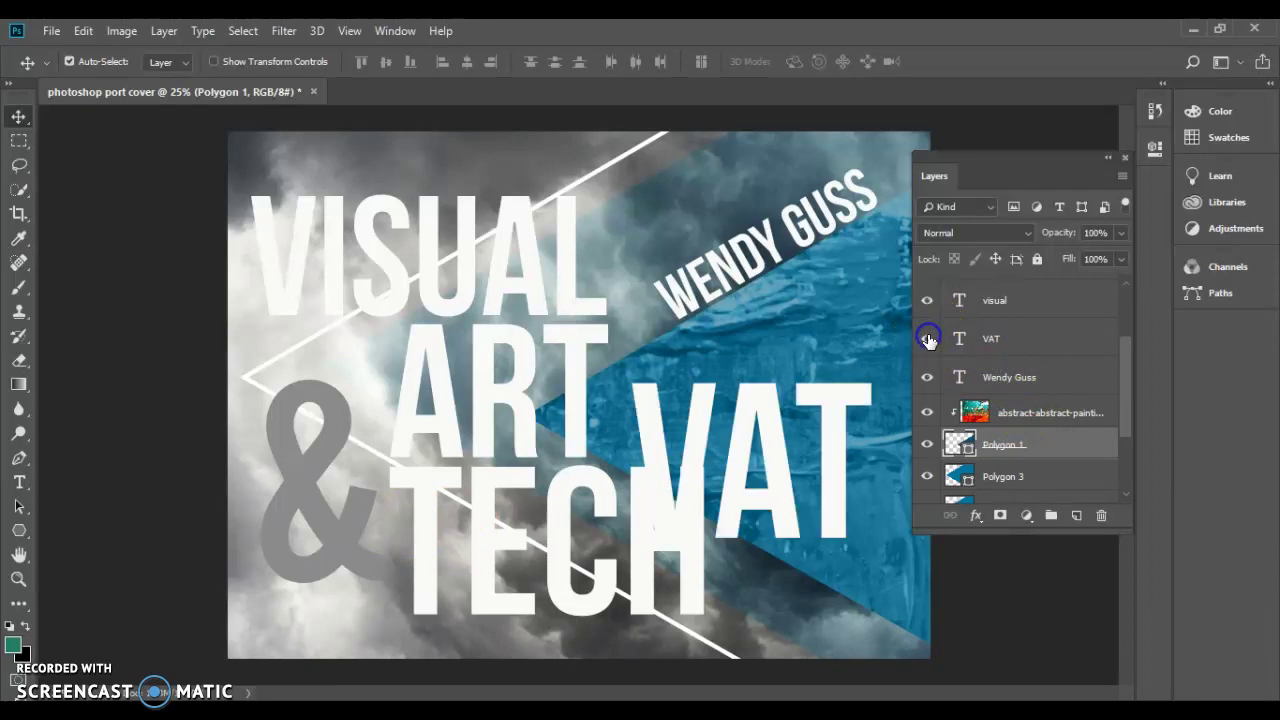
left_click(928, 339)
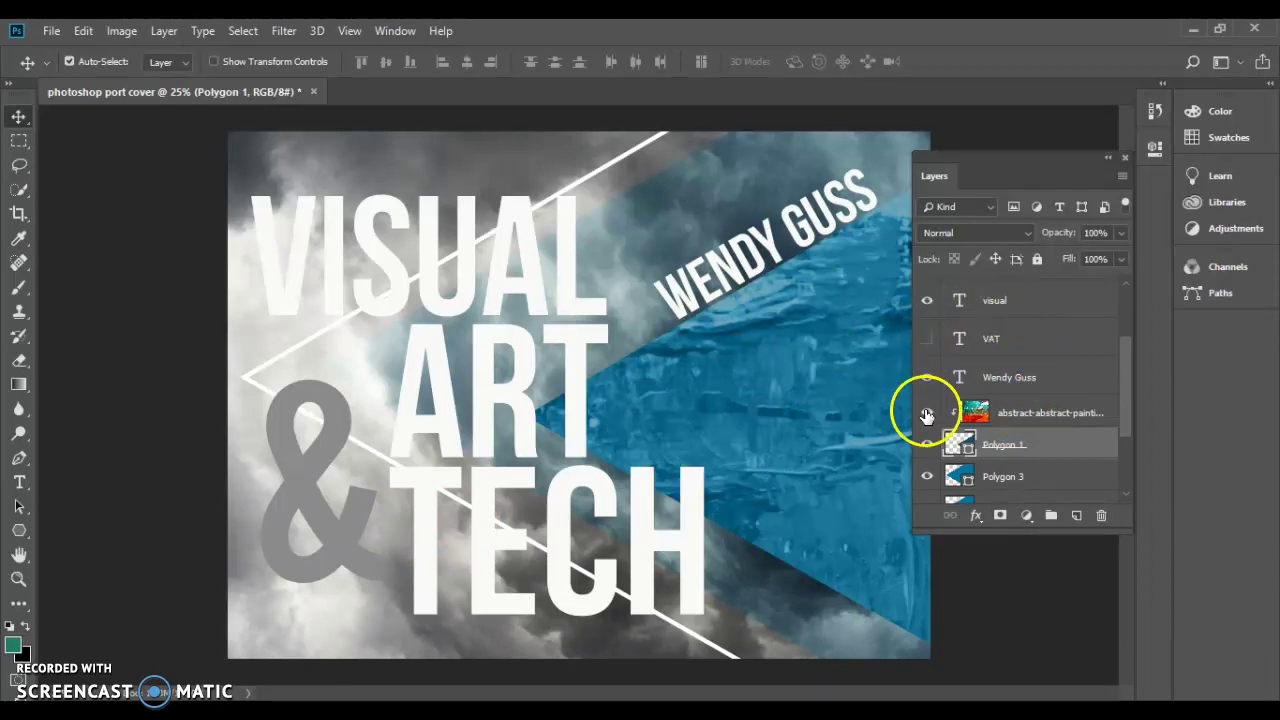
scroll(1005, 412, "down", 1)
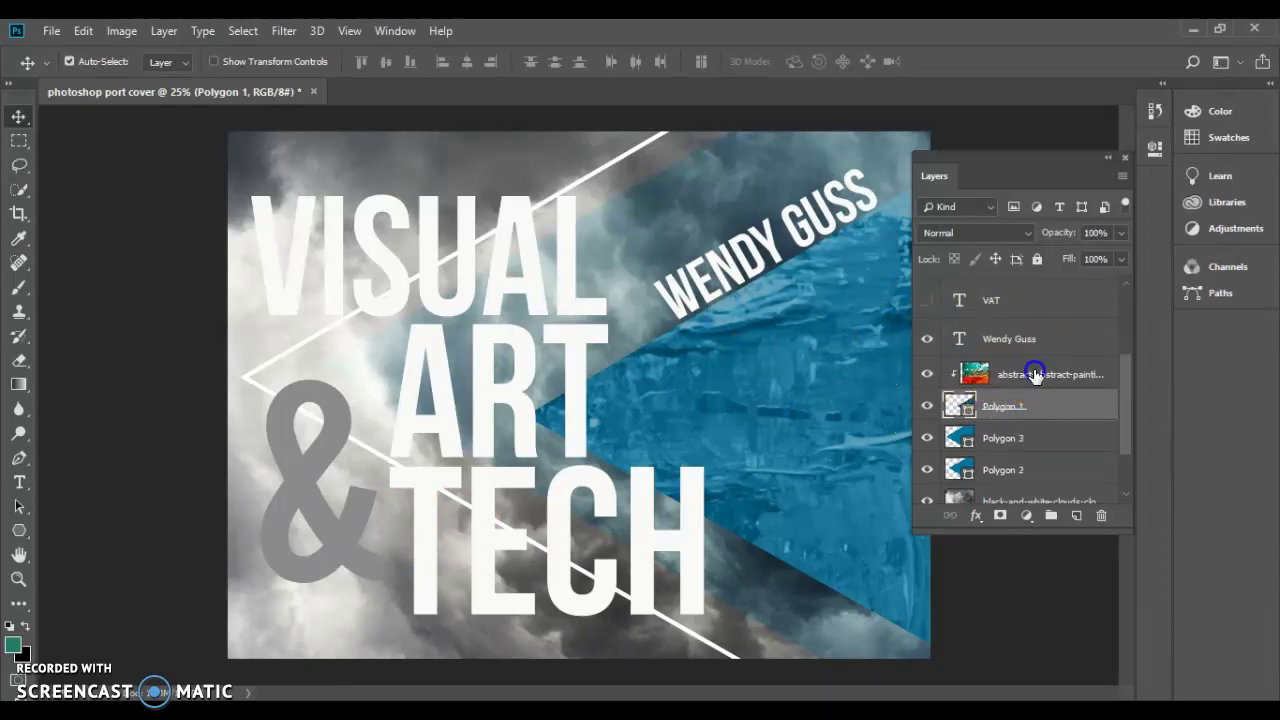
Change the abstract painting layer's blend mode so it tints the triangle purple and teal
left_click(1035, 374)
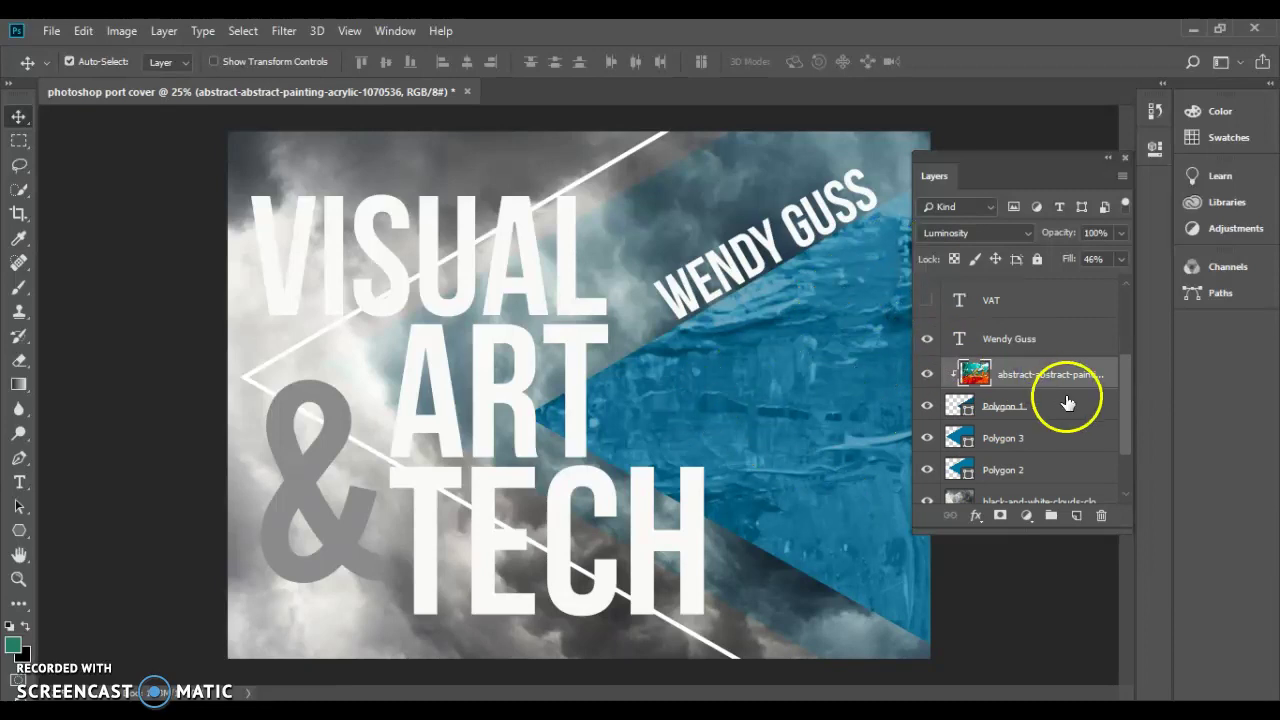
left_click(1008, 232)
left_click(988, 300)
scroll(989, 240, "down", 5)
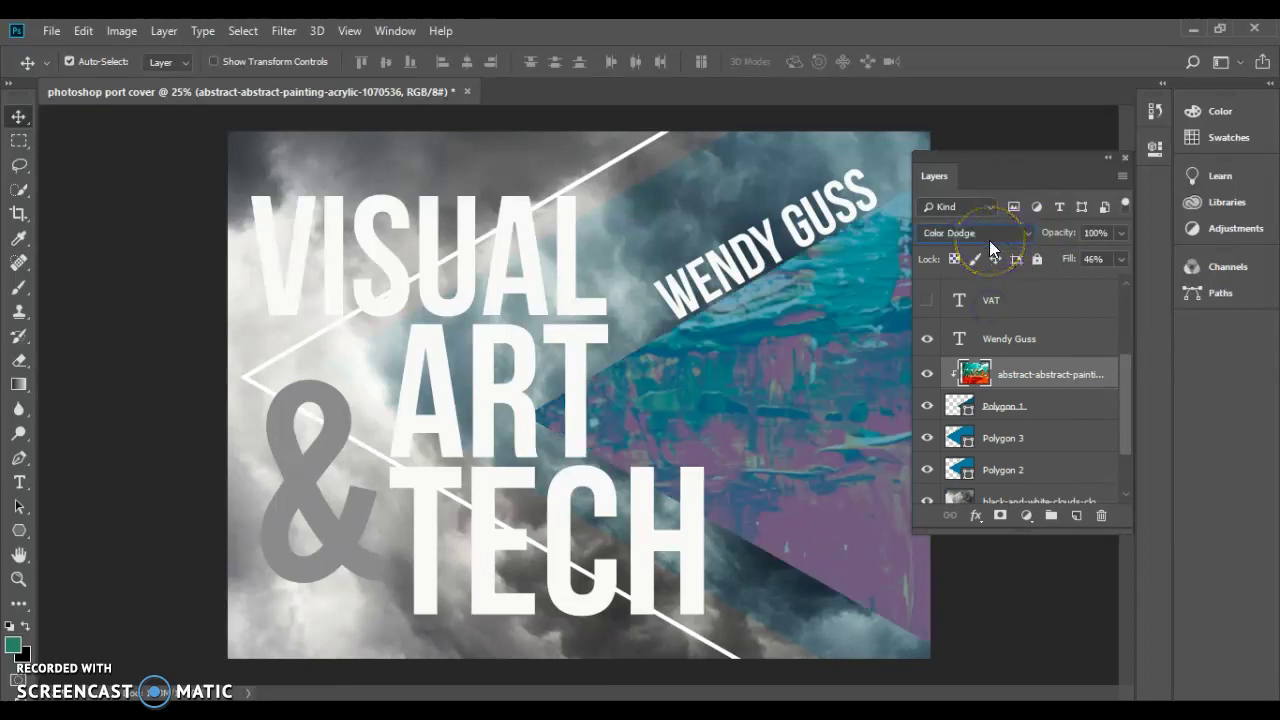
Fill the Polygon 1 triangle with dark teal and move the name text up and right
left_click(1046, 406)
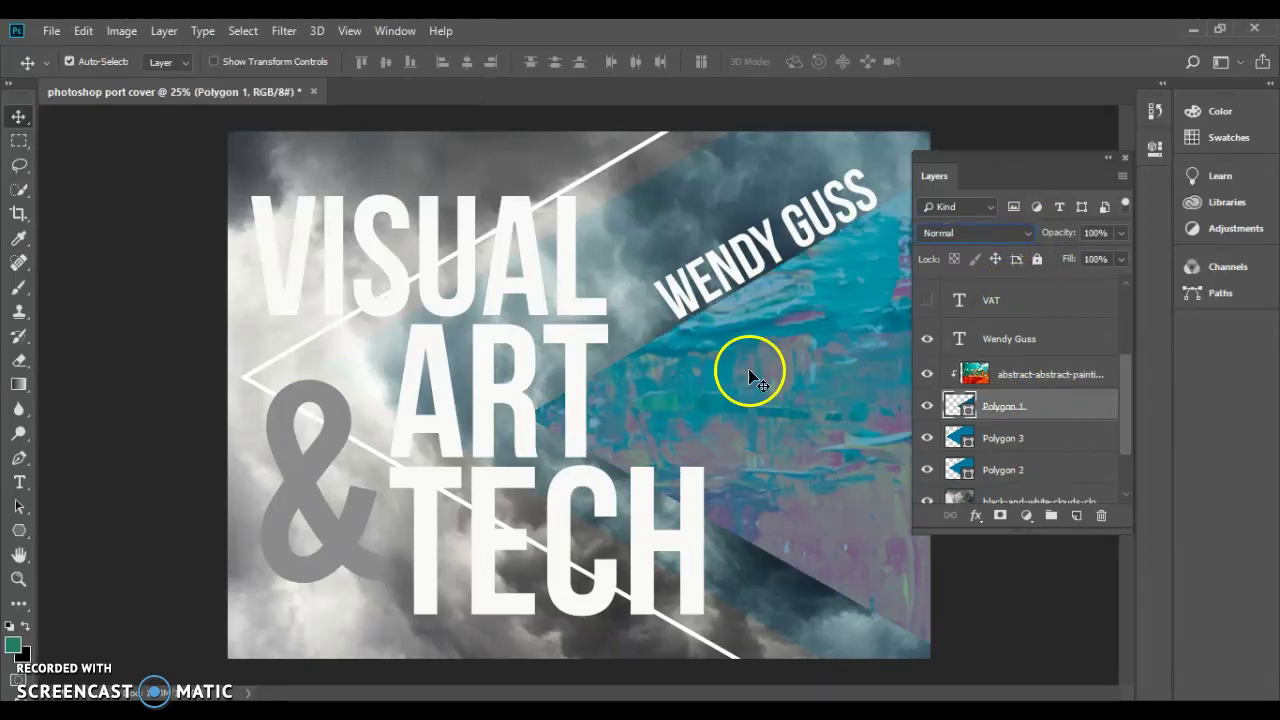
left_click(19, 531)
left_click(173, 62)
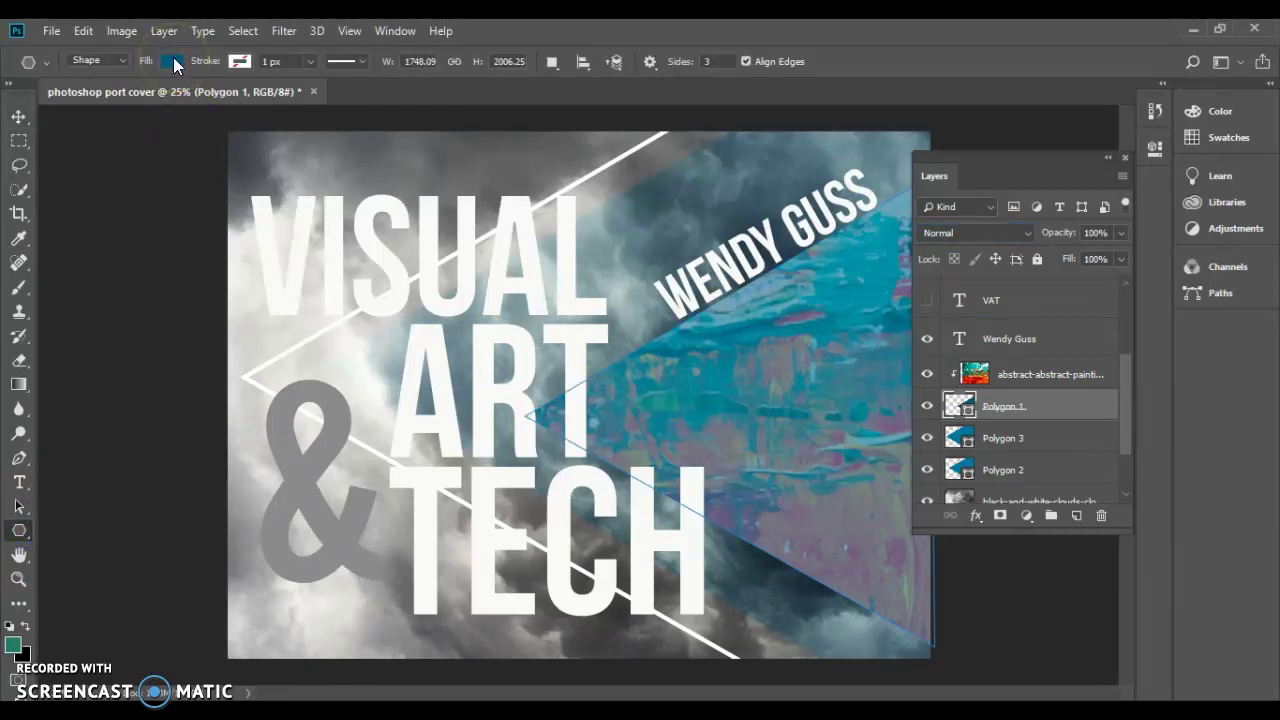
left_click(201, 182)
left_click(219, 182)
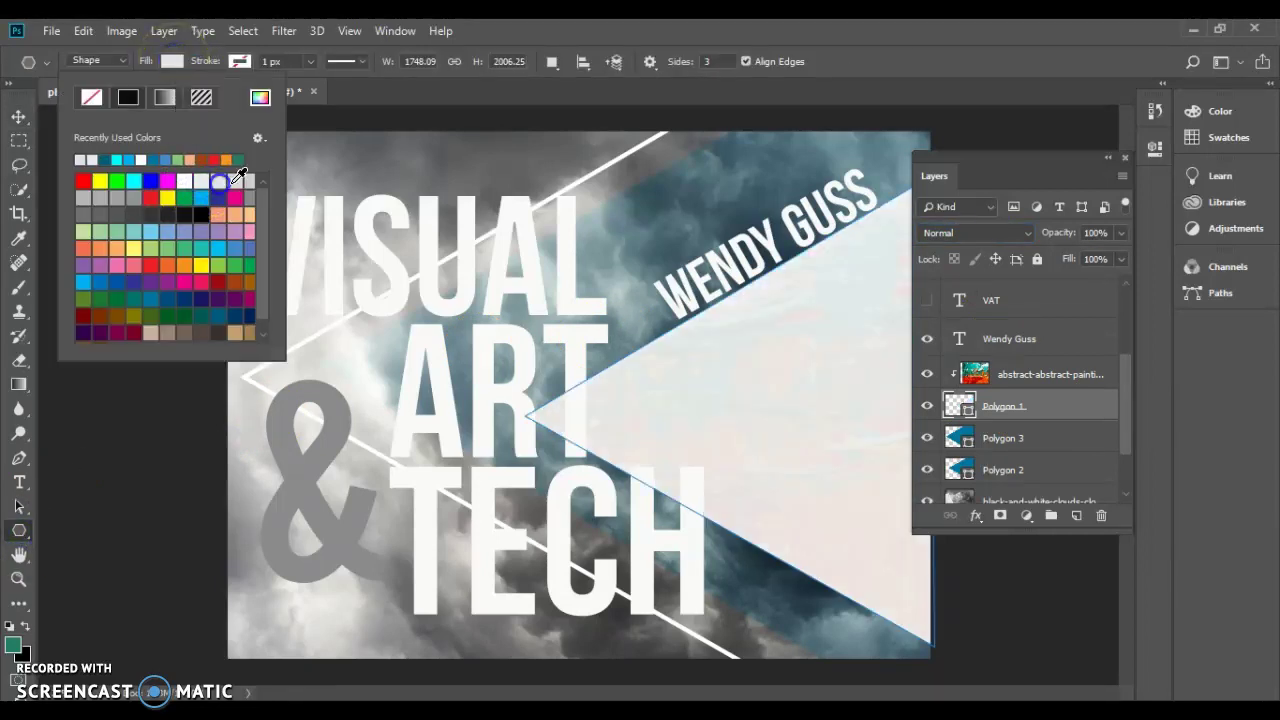
left_click(246, 182)
left_click(184, 282)
left_click(220, 314)
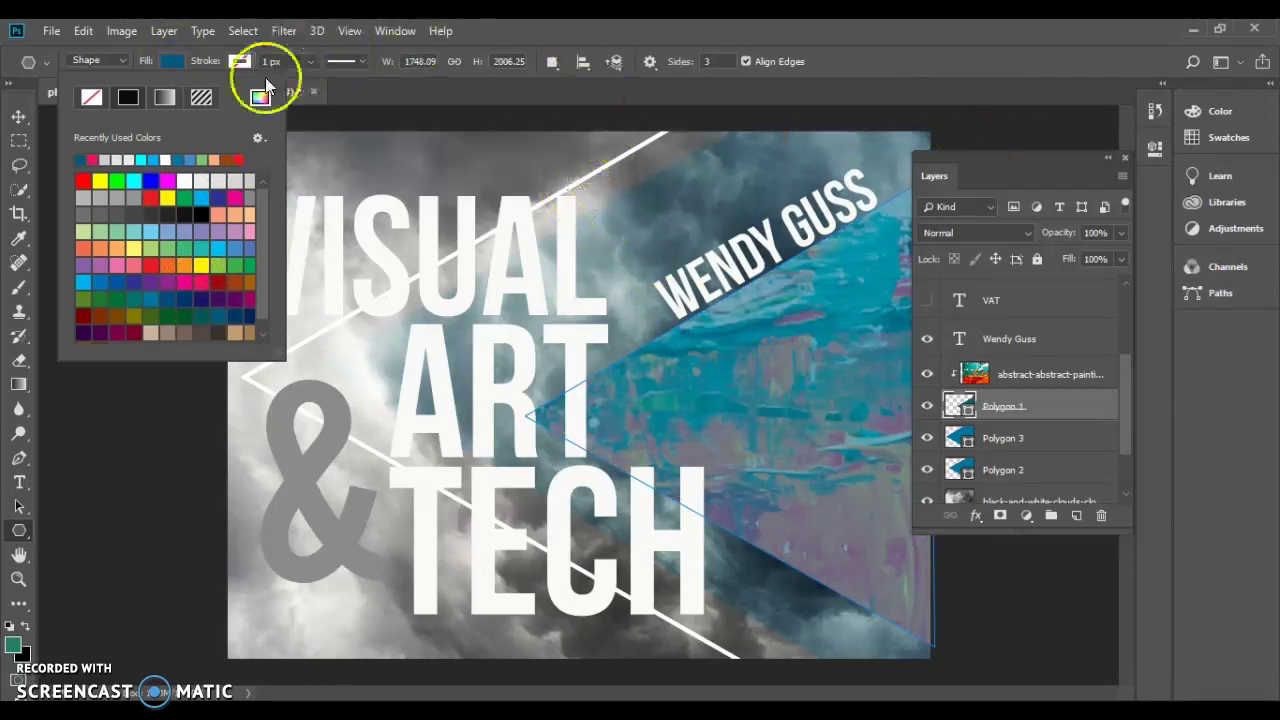
left_click(137, 60)
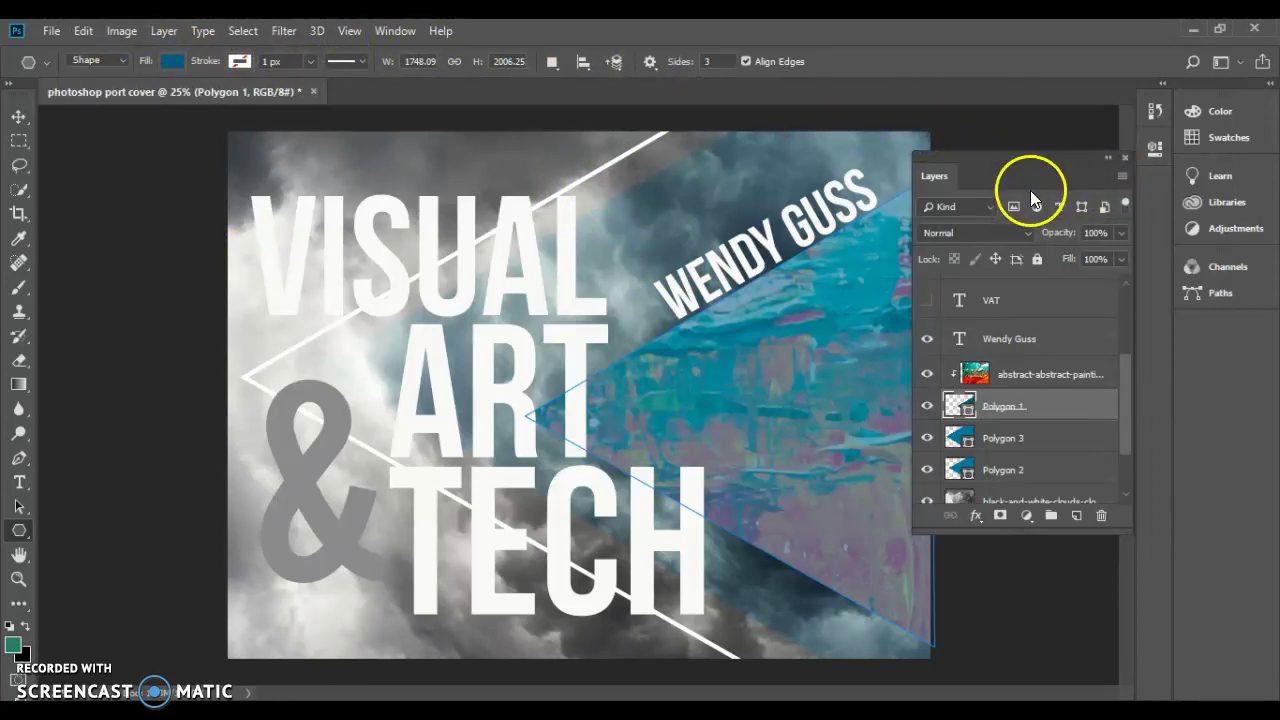
left_click(18, 120)
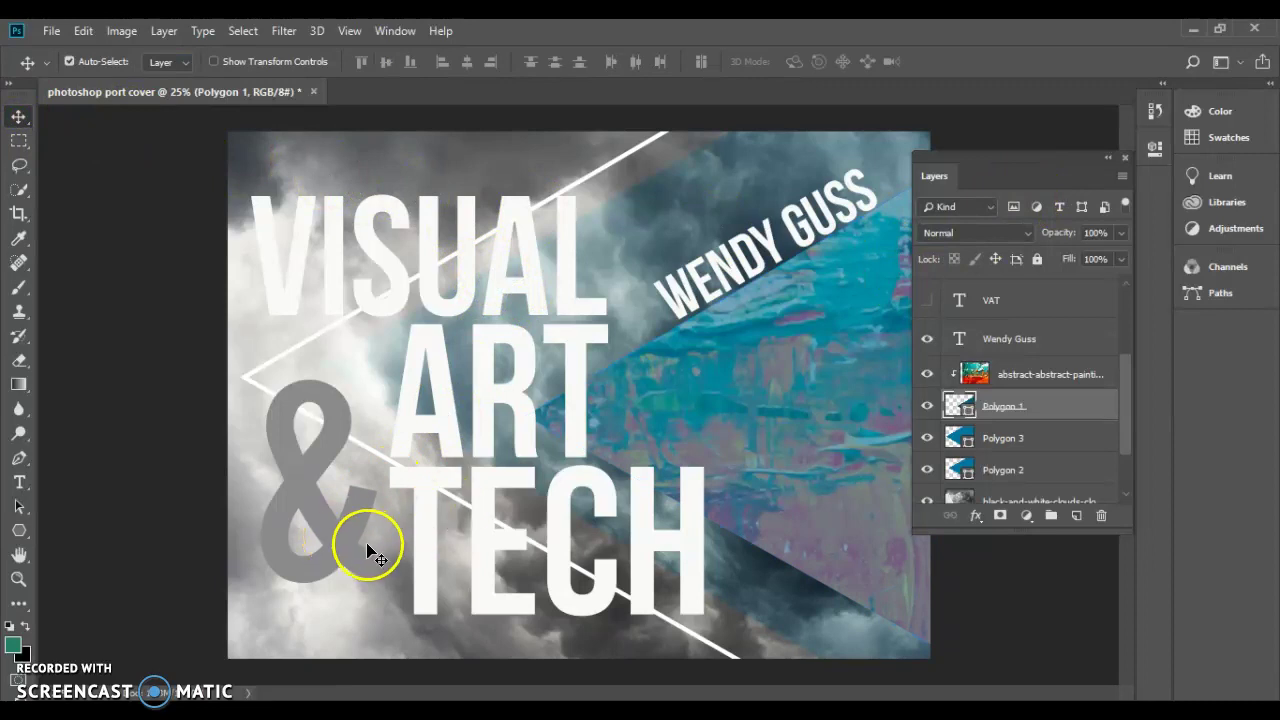
left_click_drag(838, 196, 862, 174)
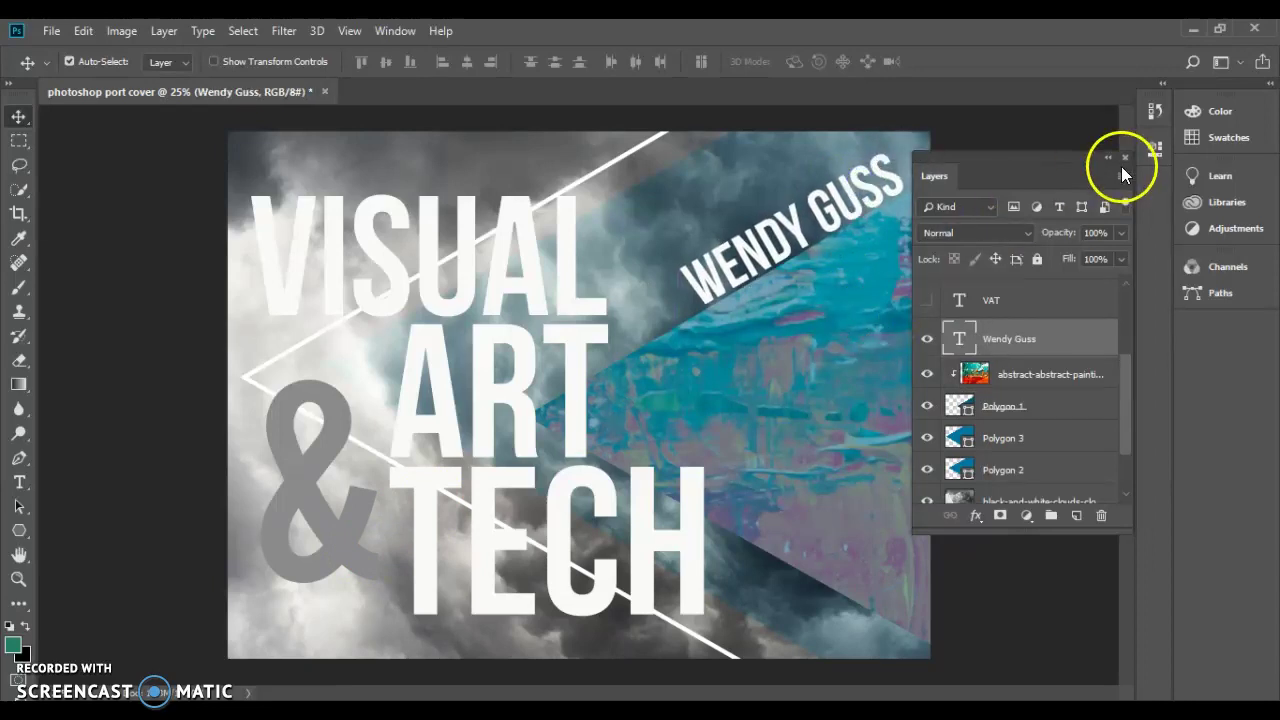
Save the cover as photoshop port cover.psd in VAT spring 2019 > Projects
left_click(1124, 162)
left_click(51, 30)
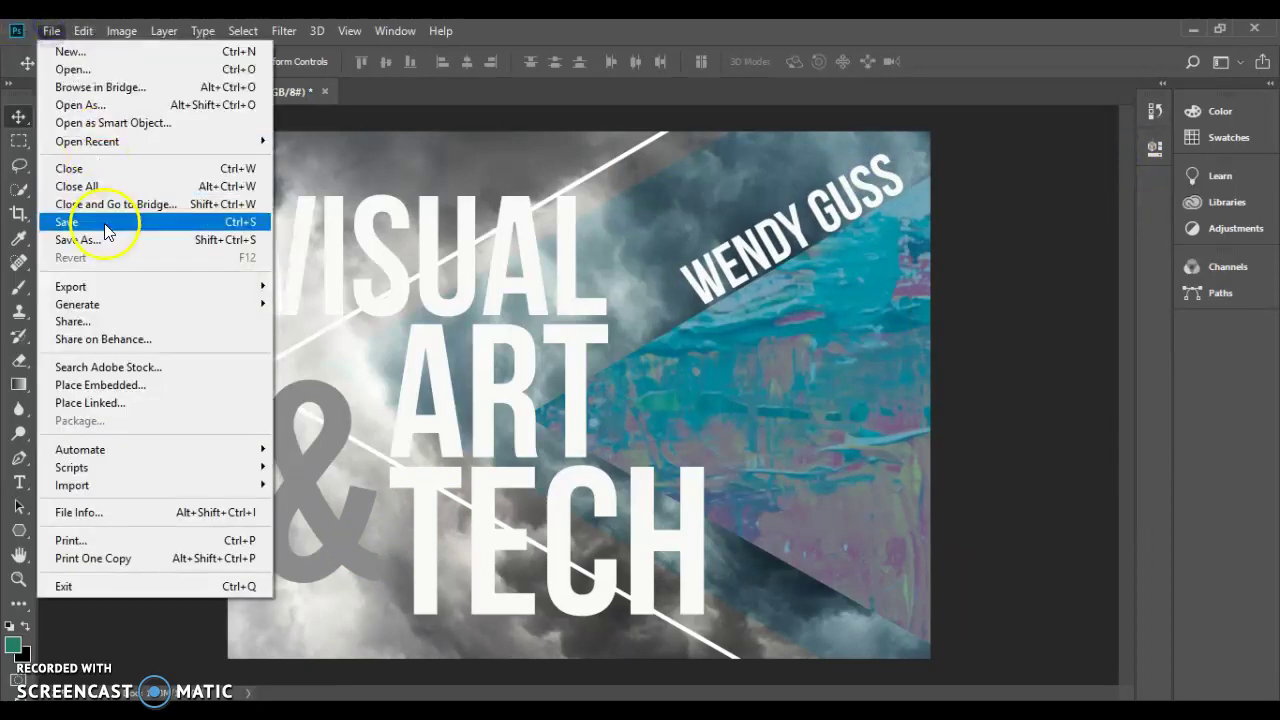
left_click(108, 246)
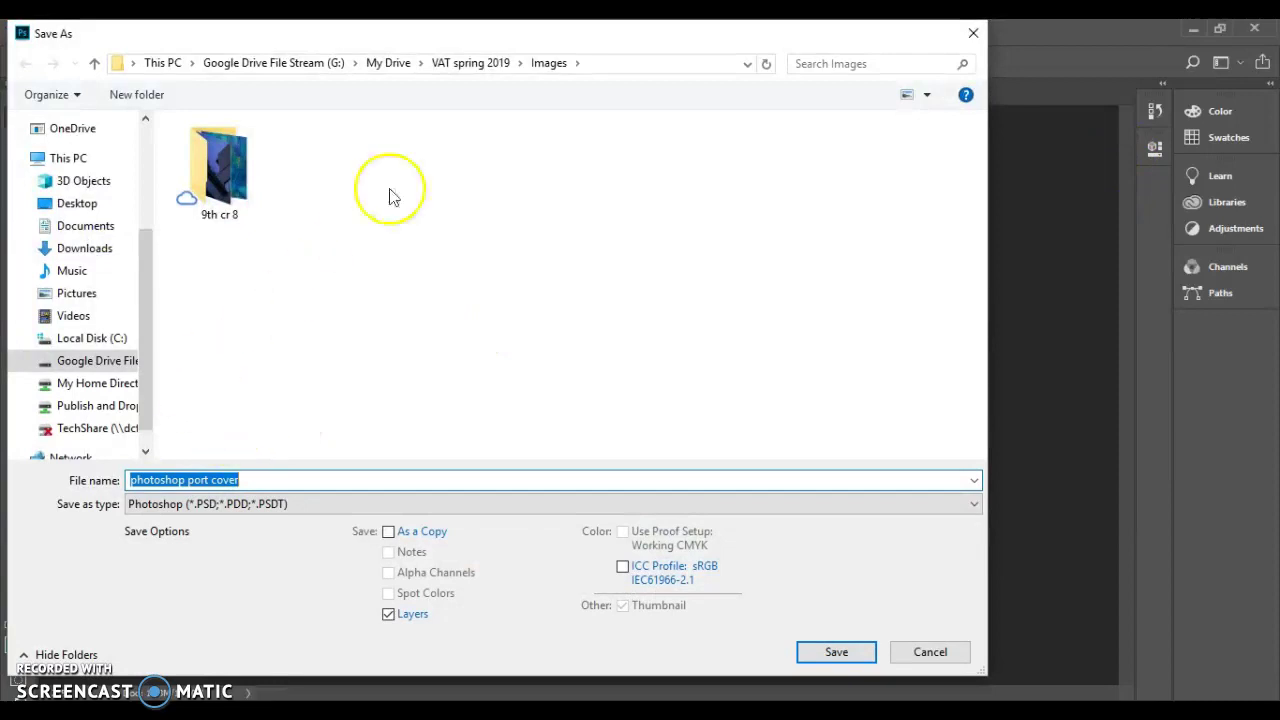
left_click(472, 60)
double_click(211, 166)
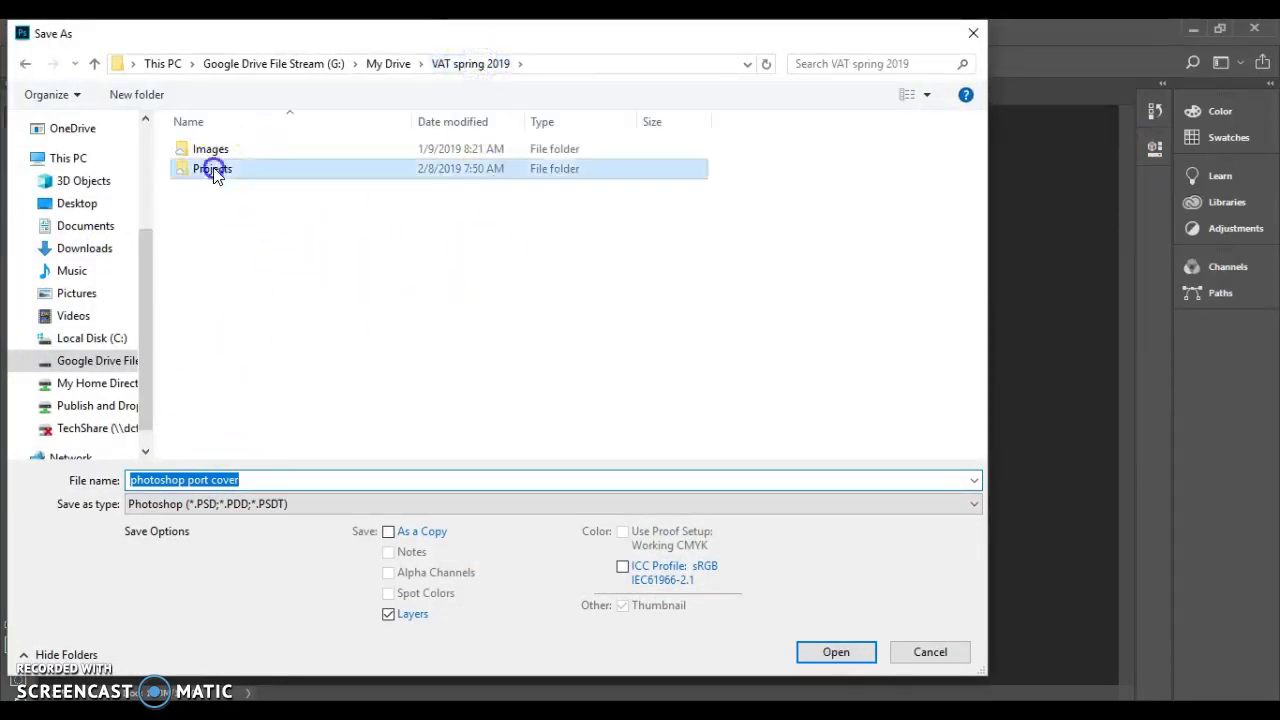
left_click(849, 652)
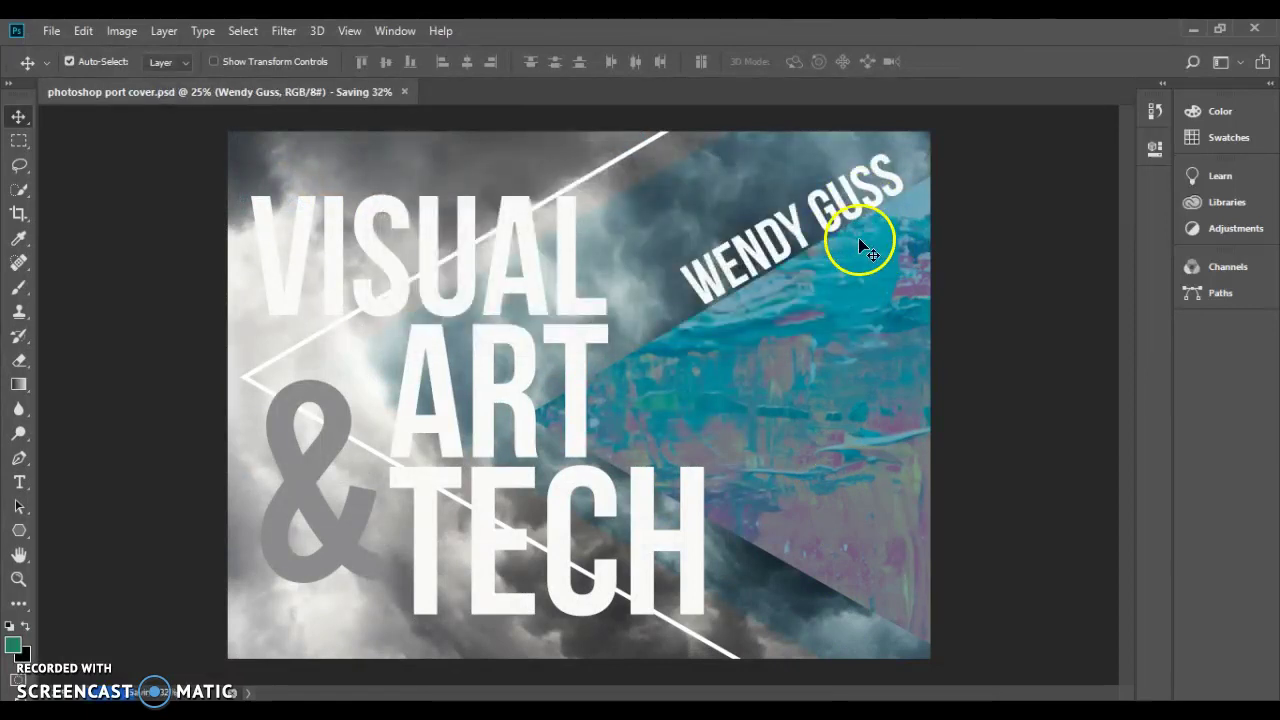
Save a JPEG copy of the cover in the same folder
left_click(52, 31)
left_click(90, 240)
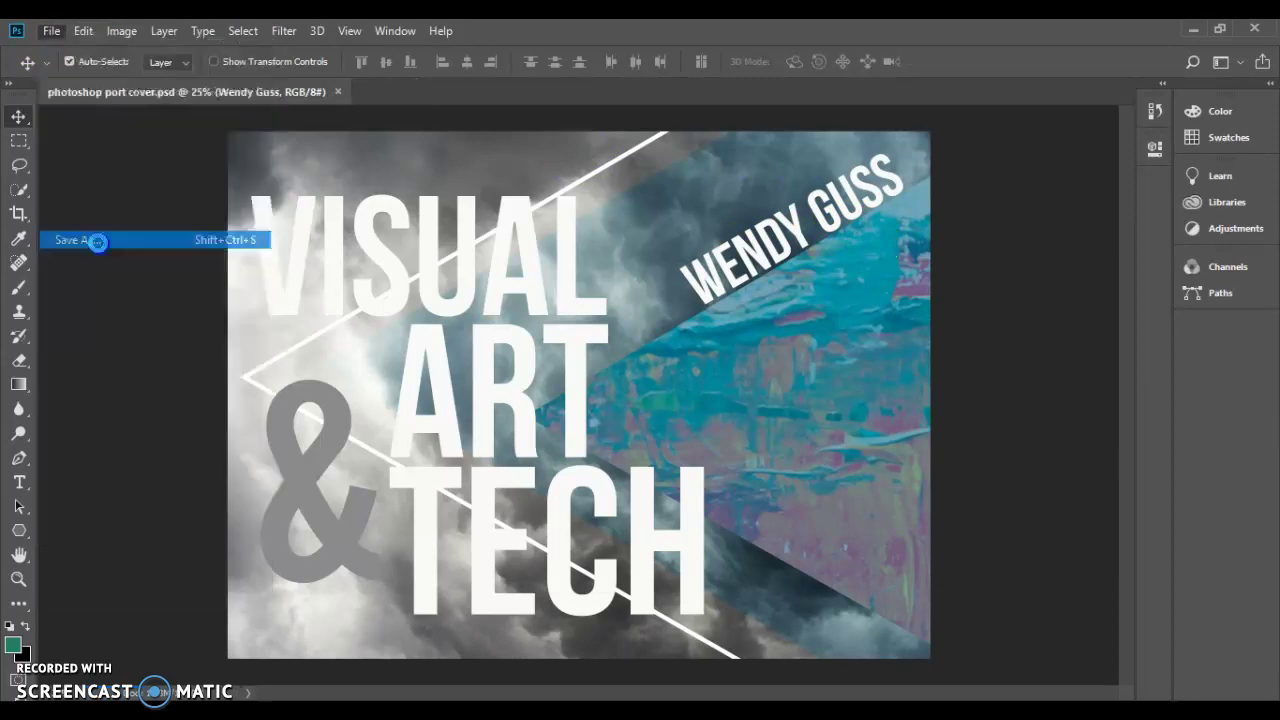
left_click(256, 510)
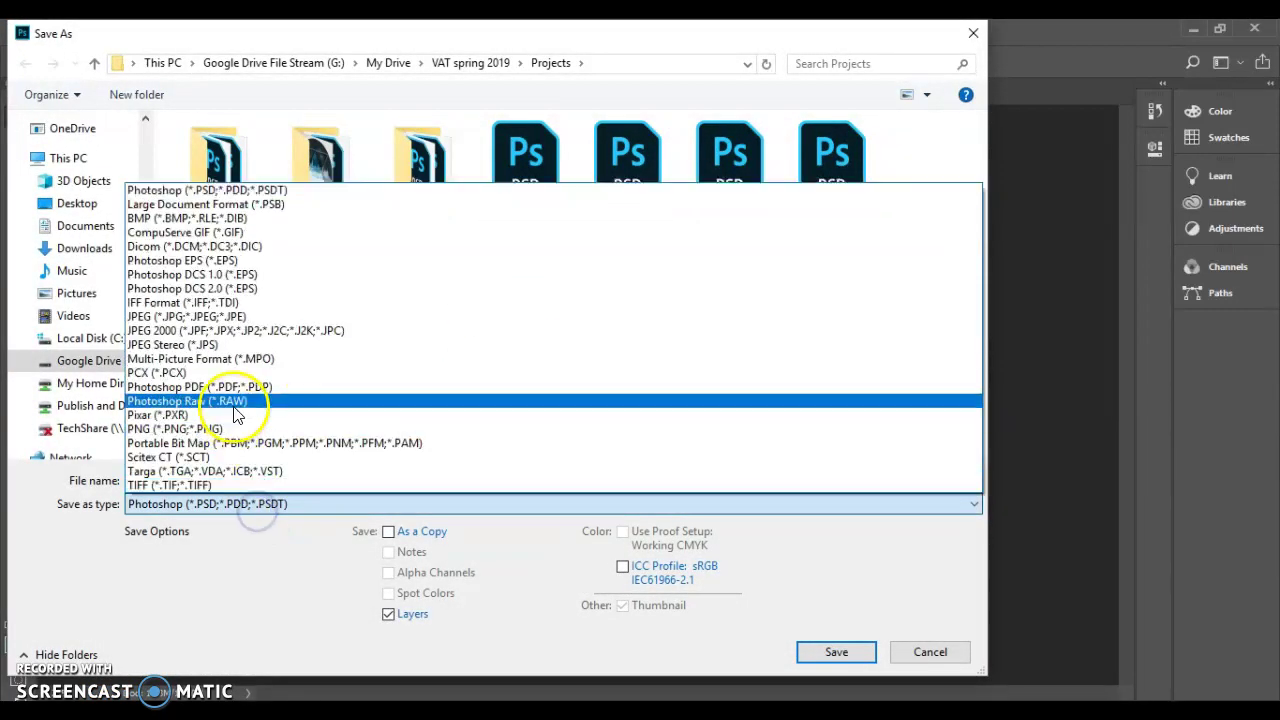
left_click(237, 316)
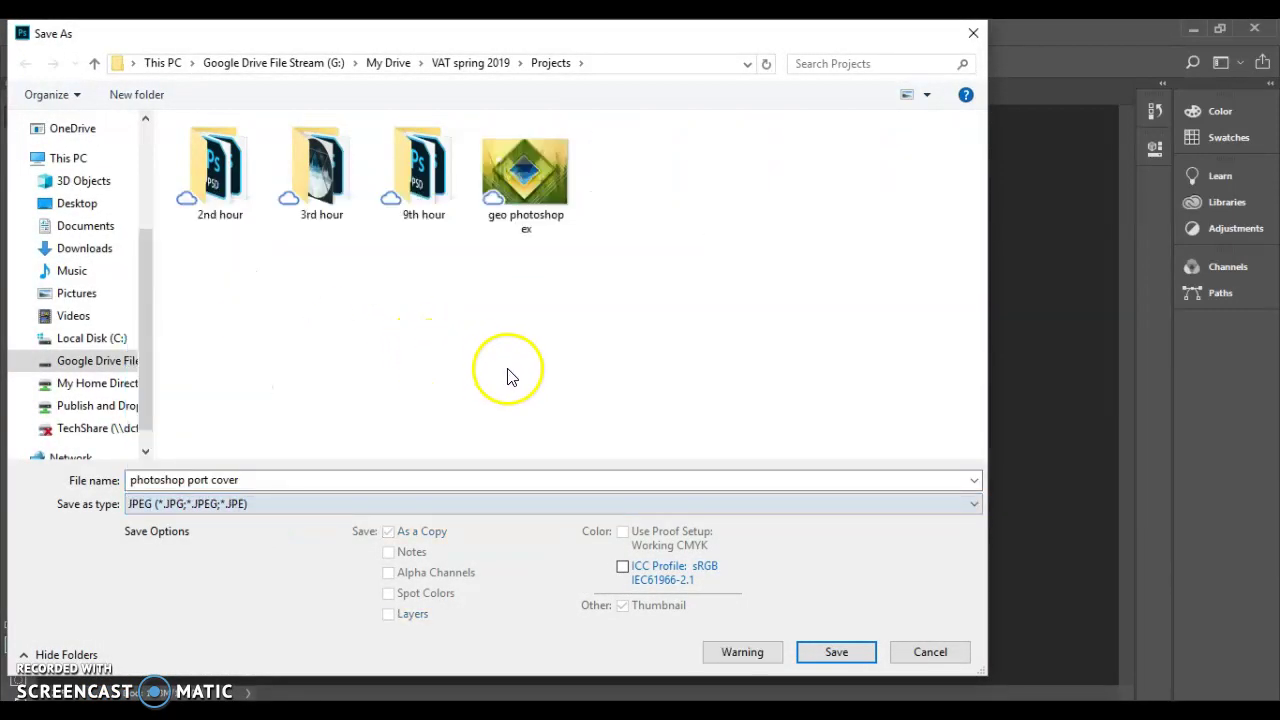
left_click(818, 649)
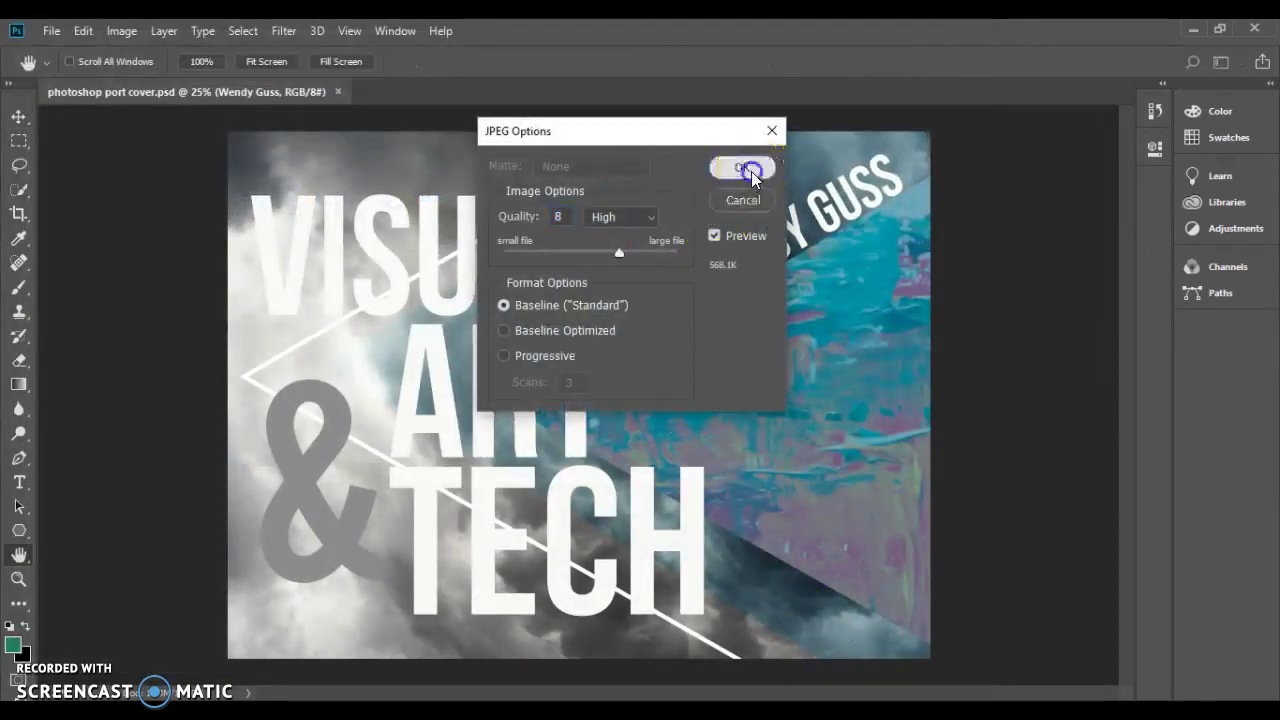
Accept JPEG quality 8 (High), then open the example VAT portfolio from the class blog
left_click(750, 169)
key("alt+Tab")
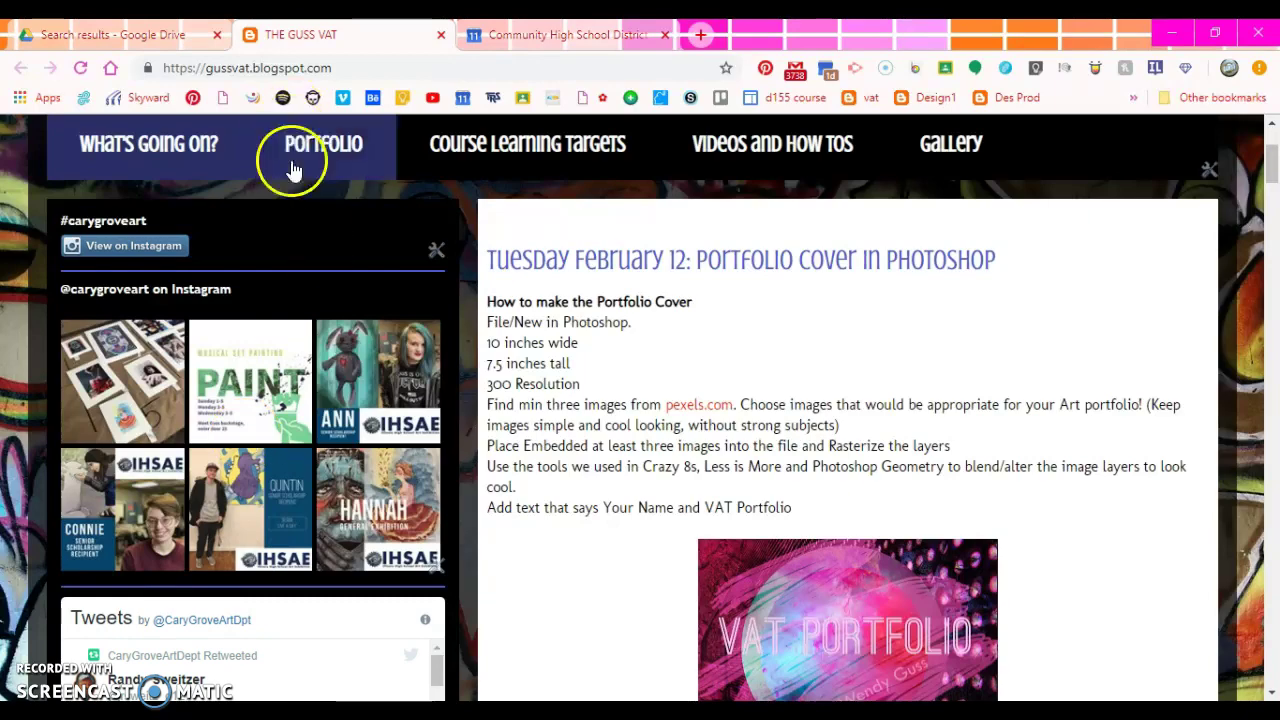
scroll(534, 423, "down", 8)
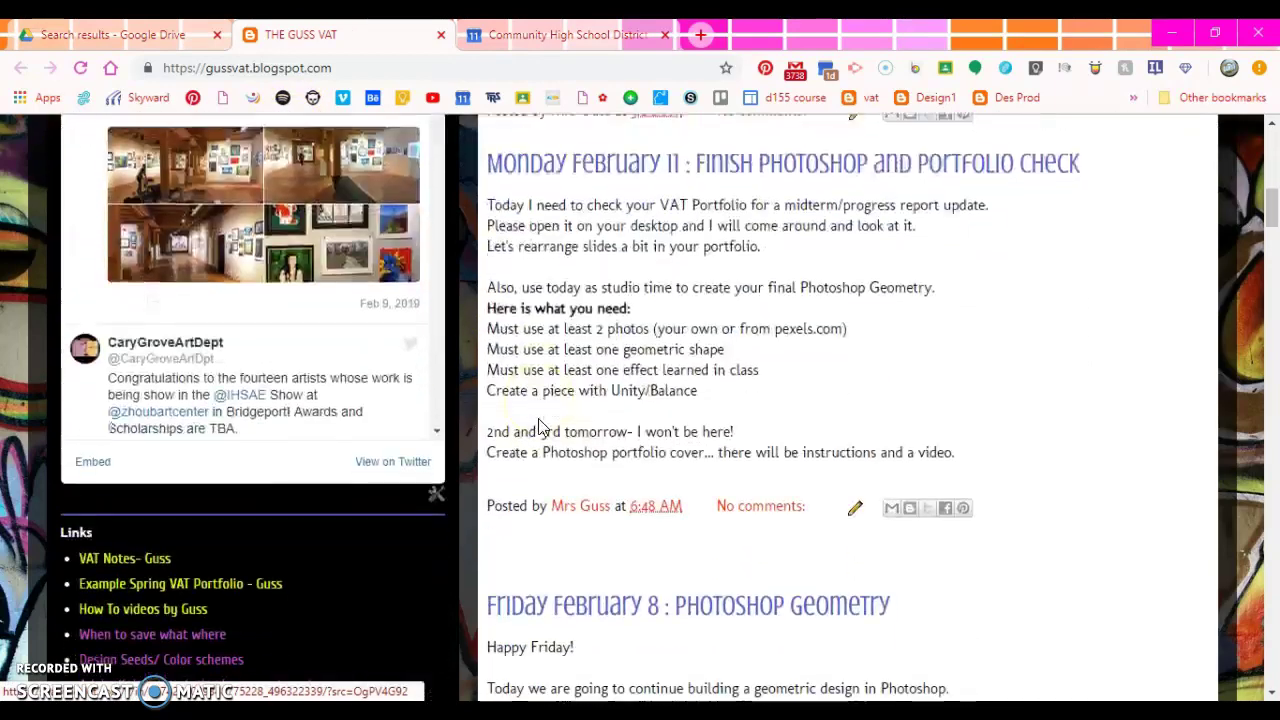
left_click(258, 446)
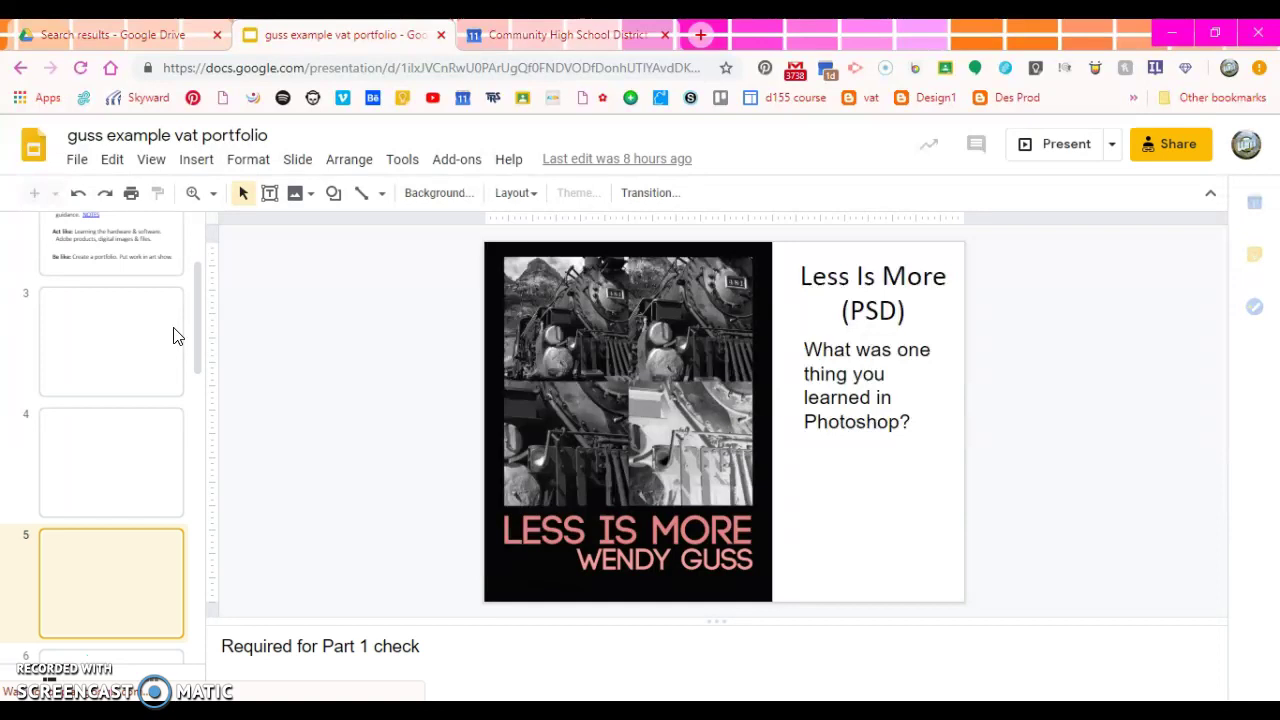
Go to slide 10, Portfolio Cover 1 (PSD), and choose to upload an image from the computer
scroll(172, 340, "down", 3)
scroll(172, 343, "down", 4)
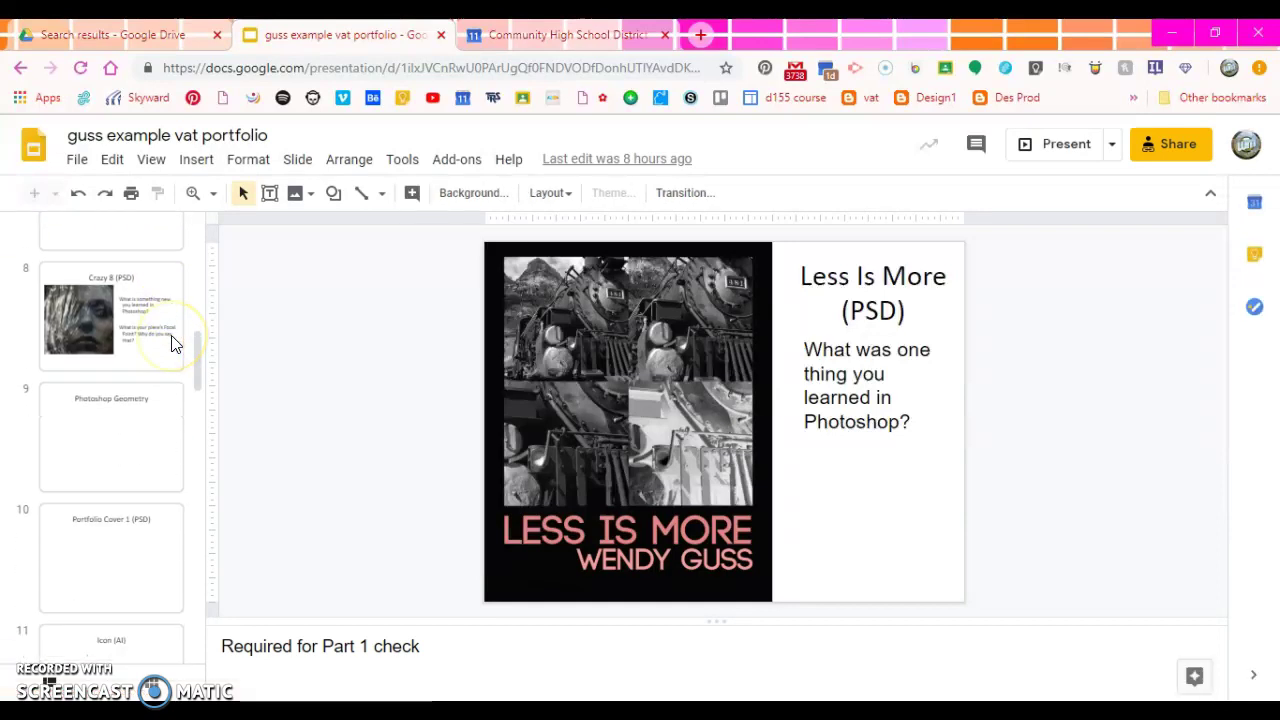
left_click(125, 438)
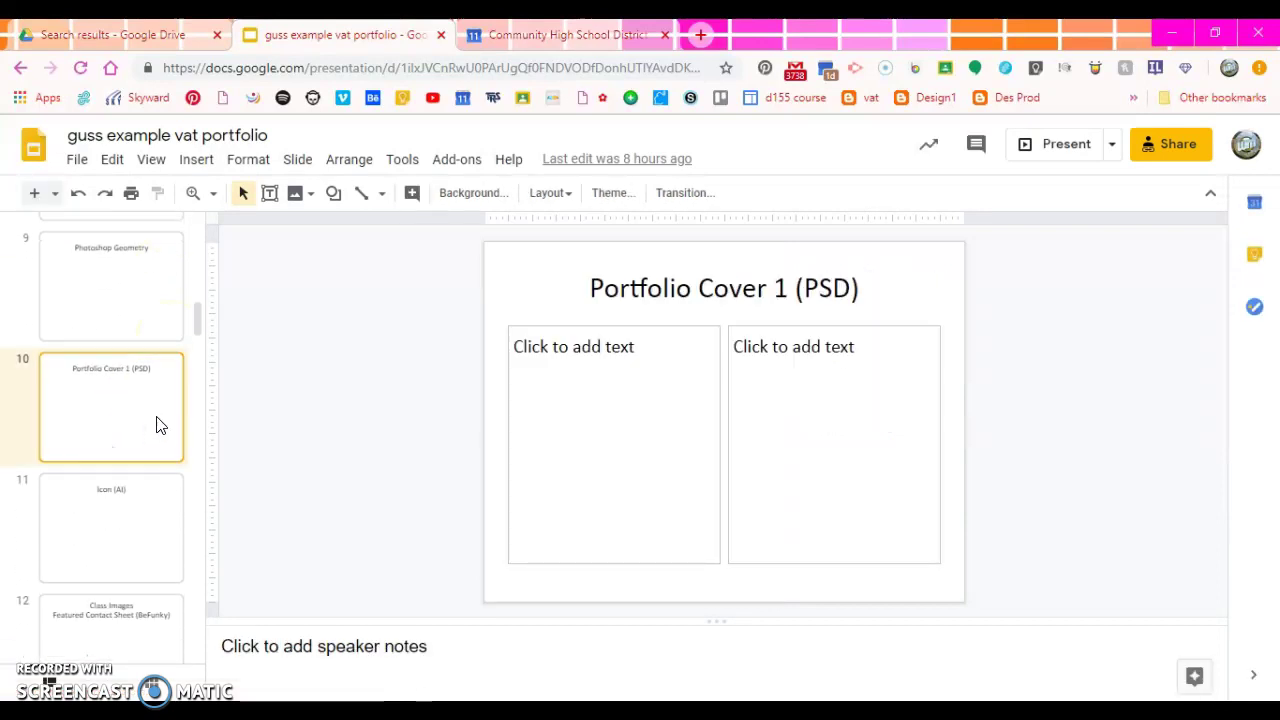
left_click(300, 194)
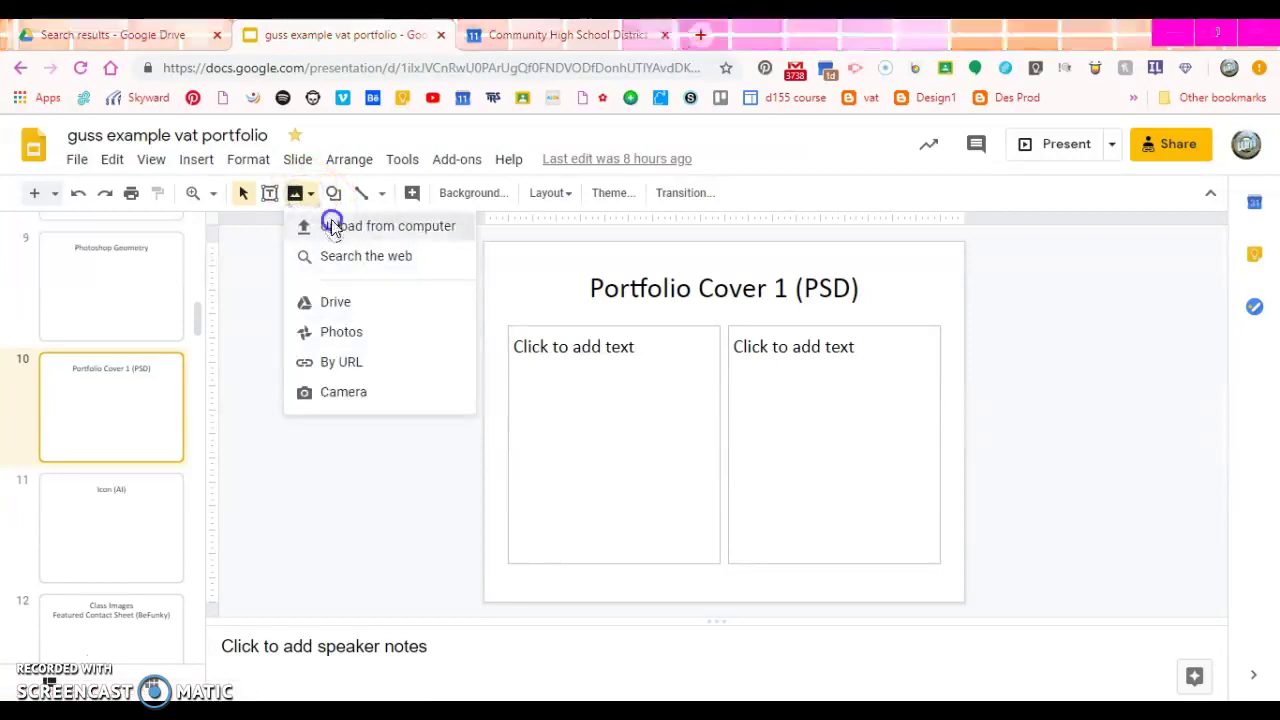
left_click(333, 228)
Insert photoshop port cover from My Drive > VAT spring 2019 > Projects onto the slide
left_click(106, 483)
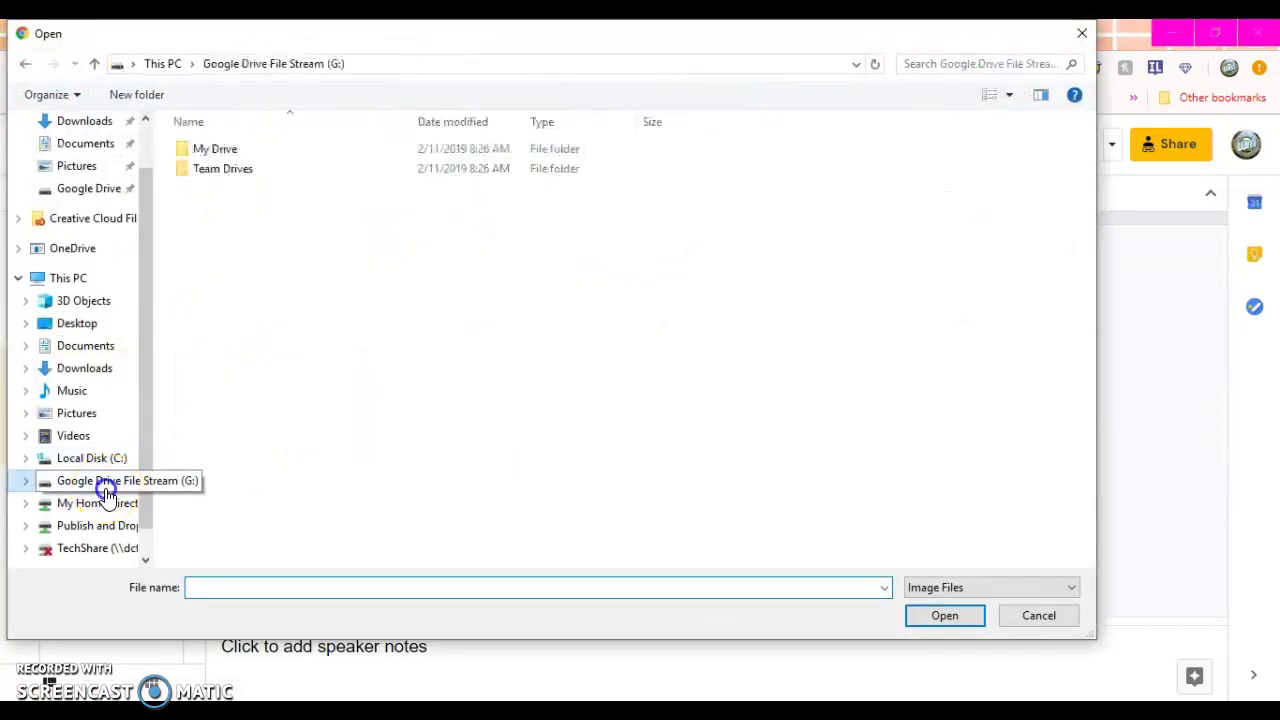
double_click(214, 149)
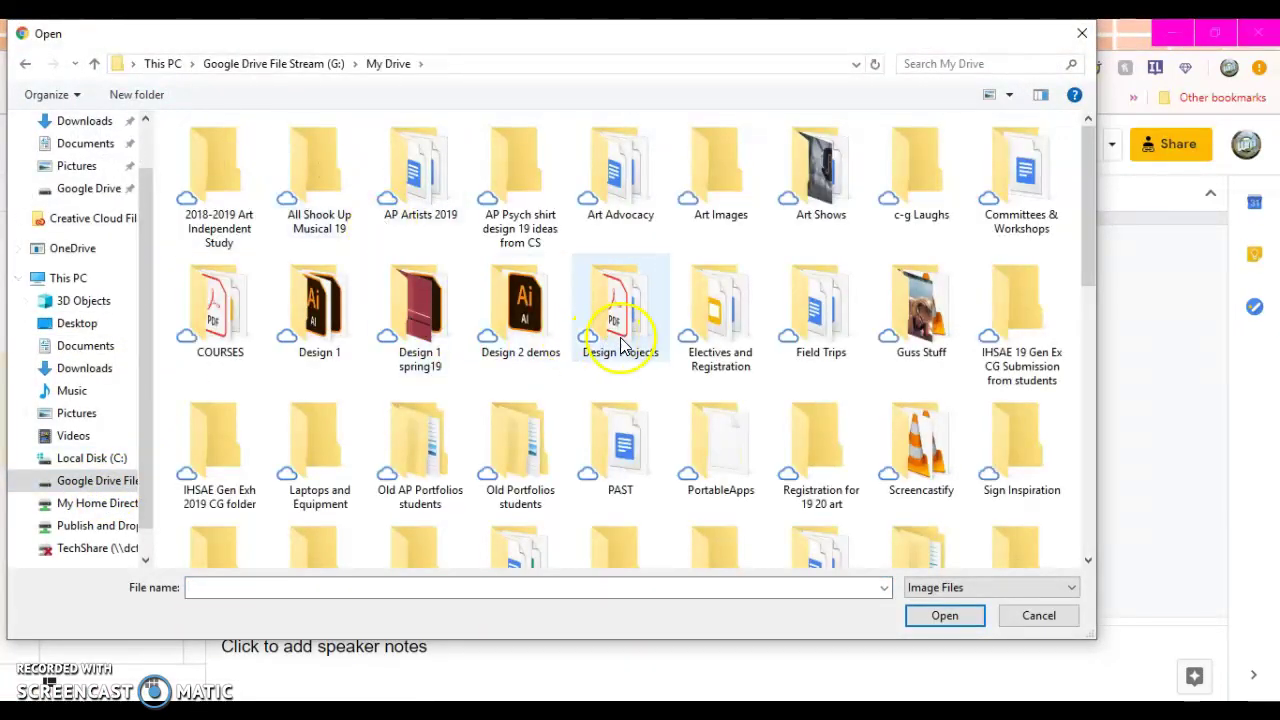
scroll(621, 345, "down", 2)
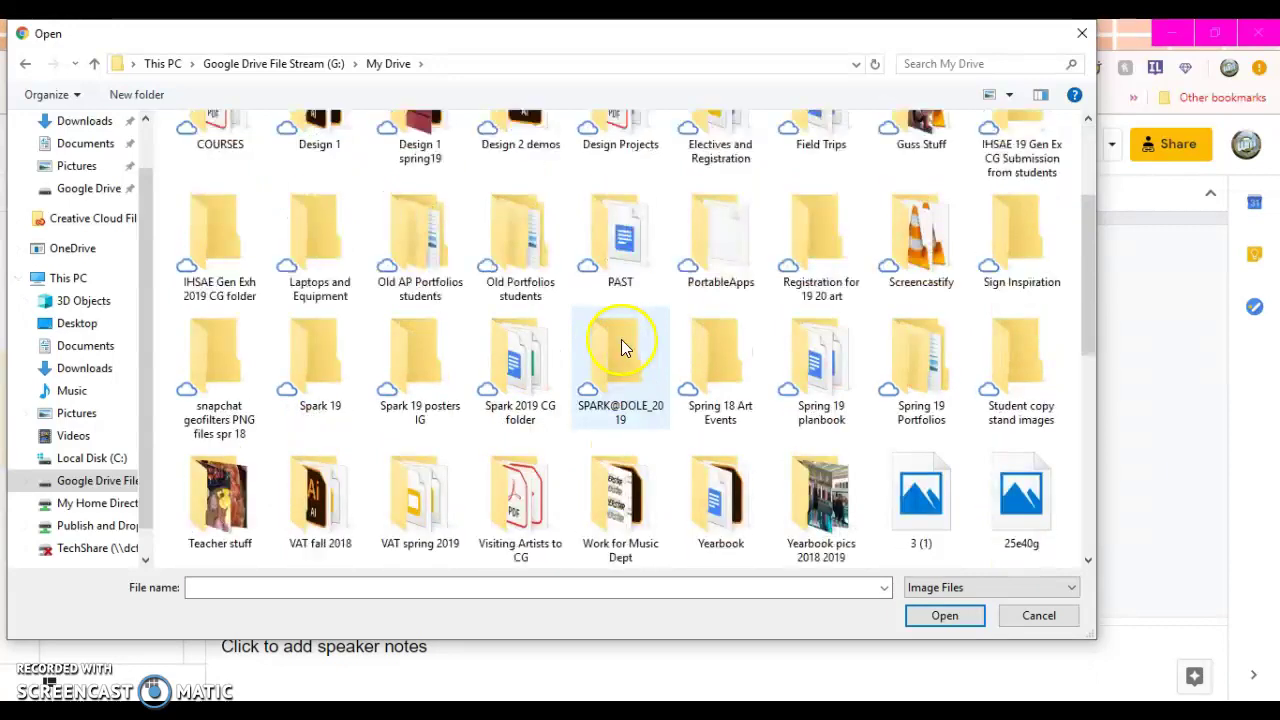
double_click(843, 530)
left_click(405, 63)
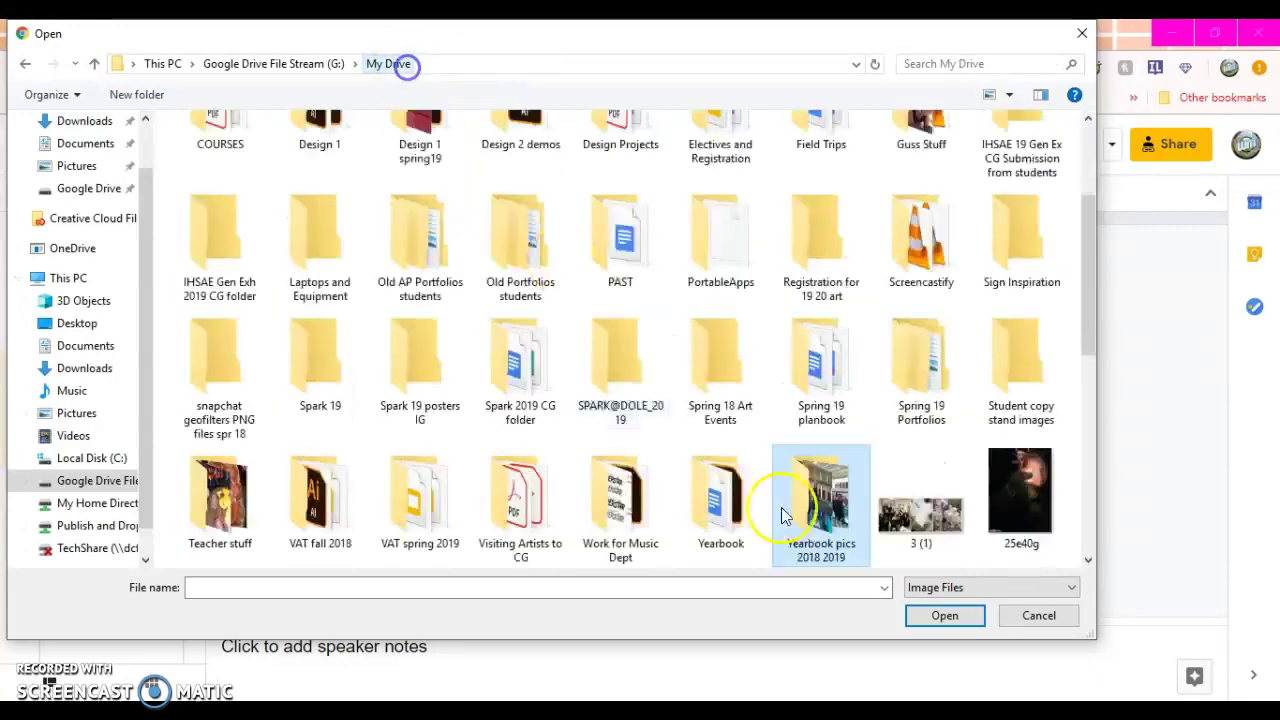
double_click(423, 505)
double_click(262, 168)
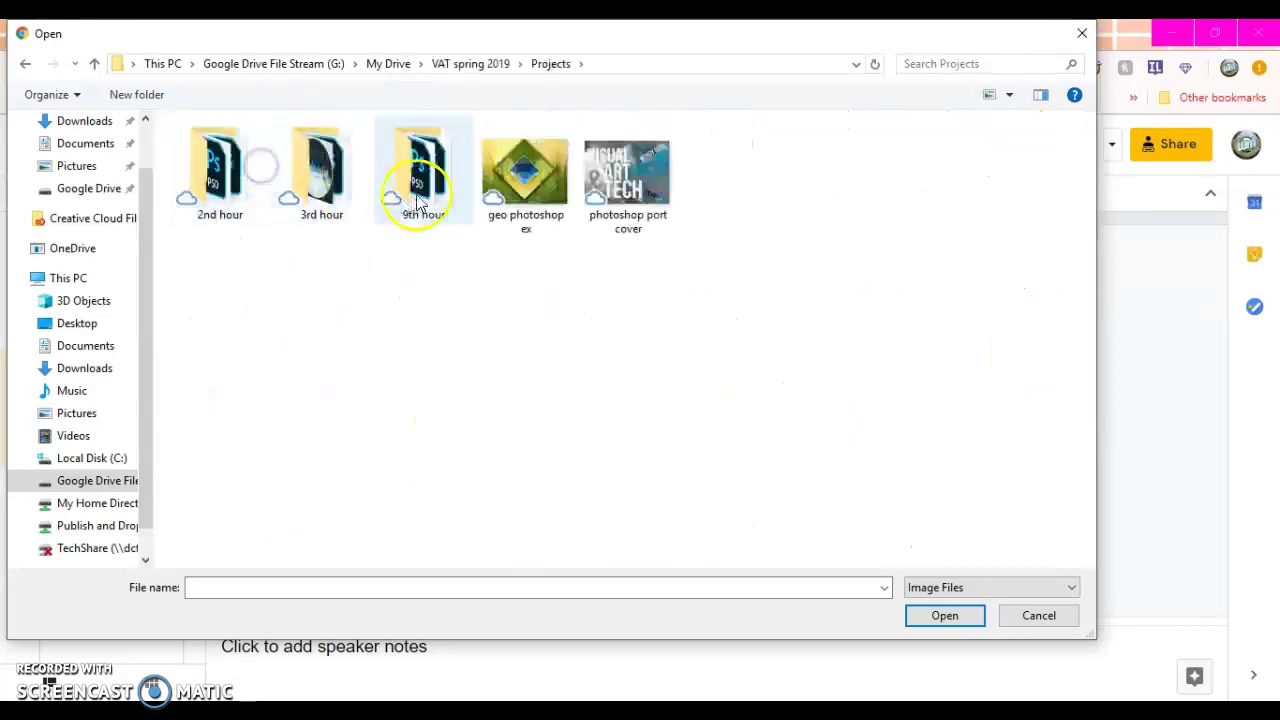
double_click(620, 175)
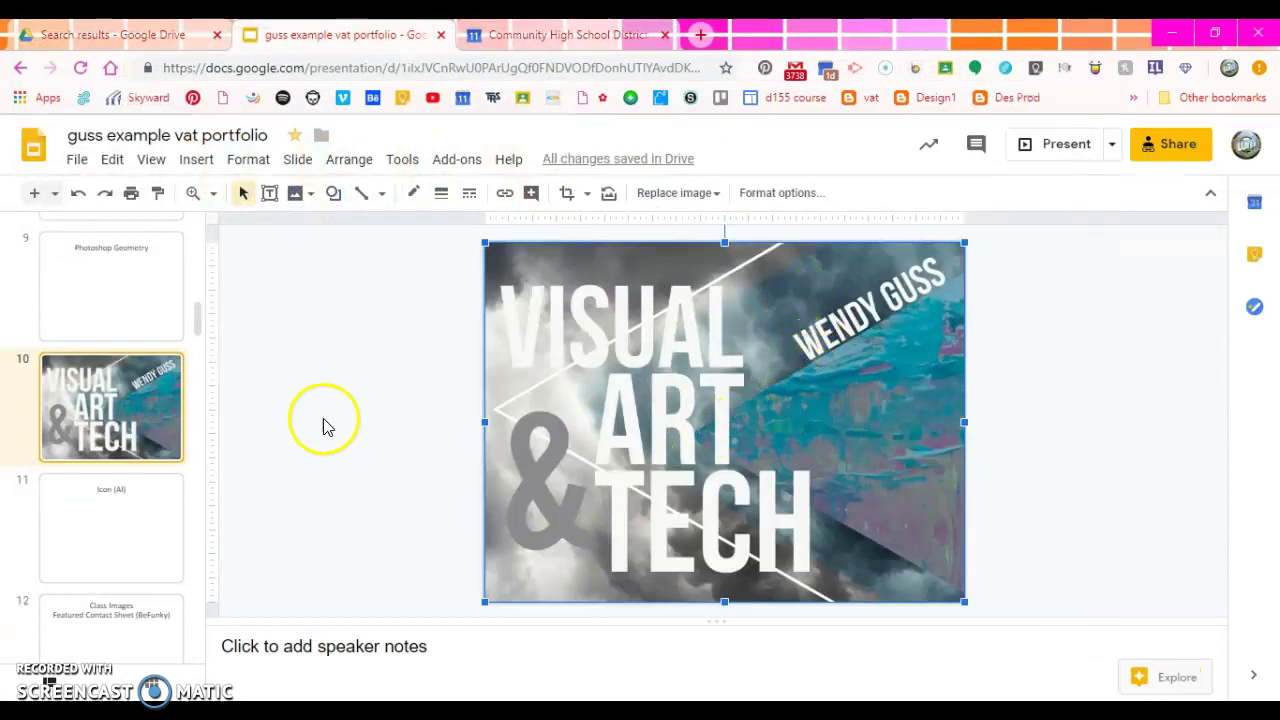
scroll(133, 418, "up", 10)
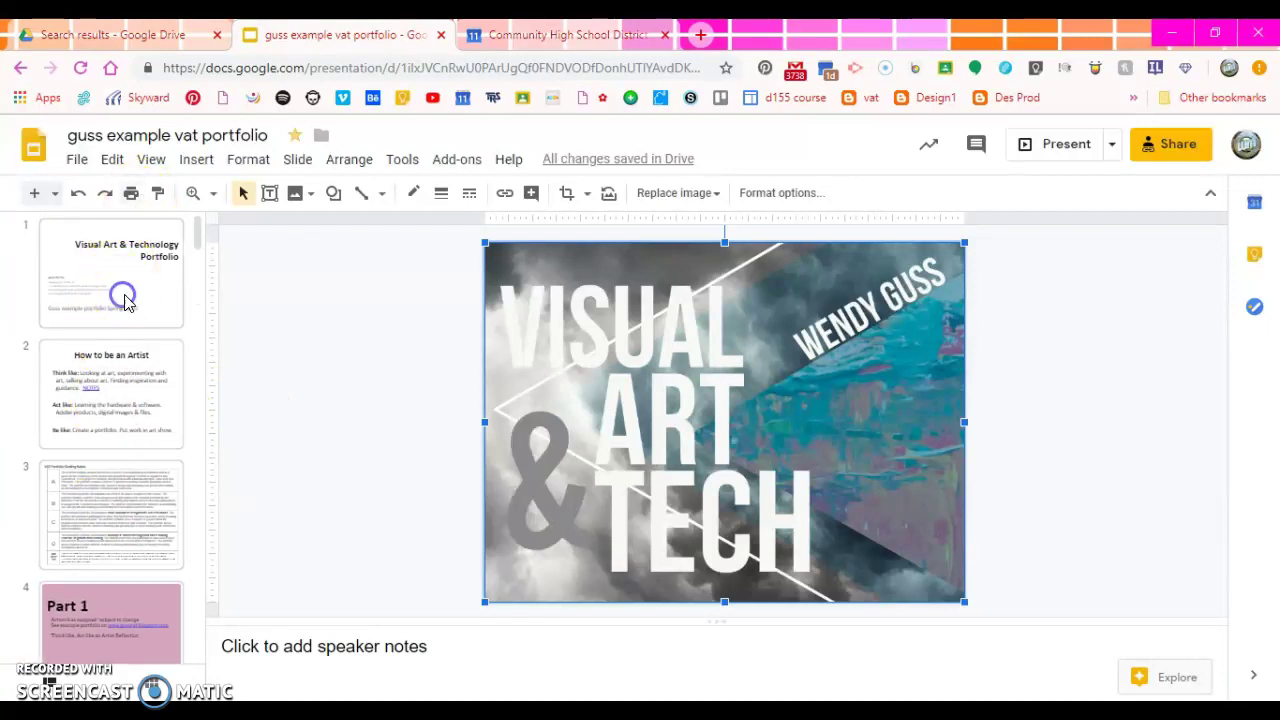
left_click(125, 300)
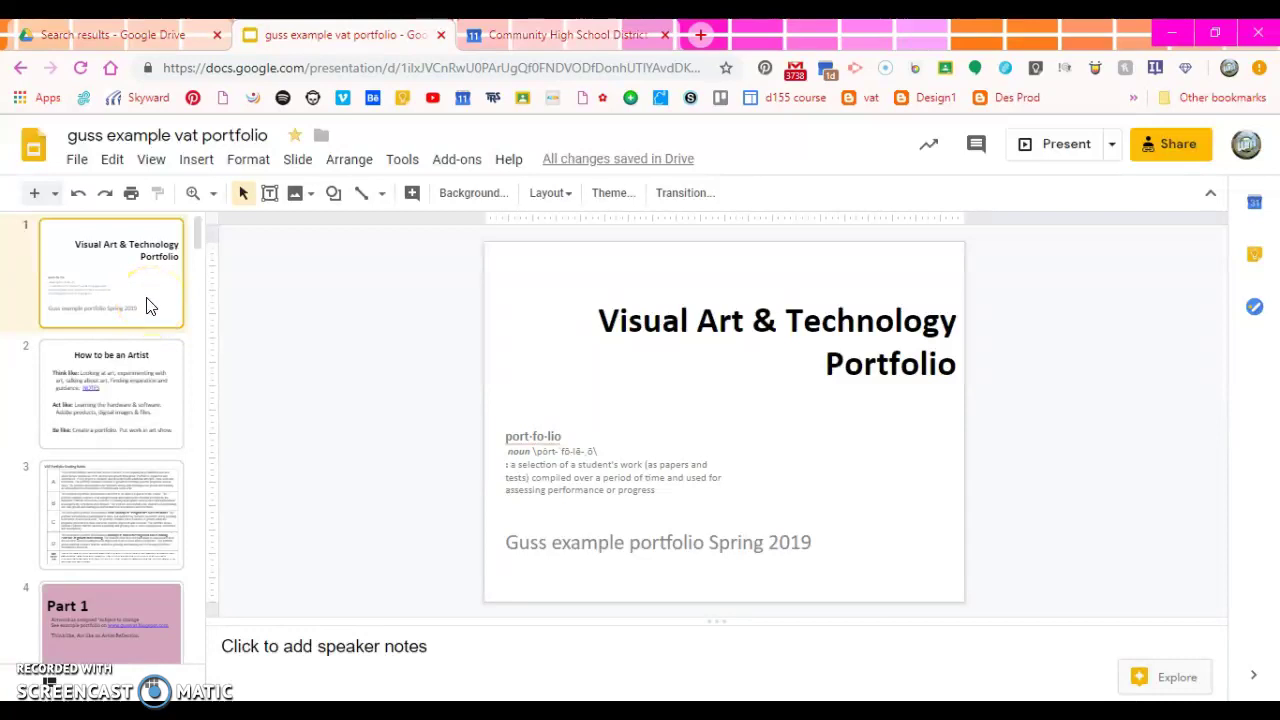
scroll(146, 306, "down", 10)
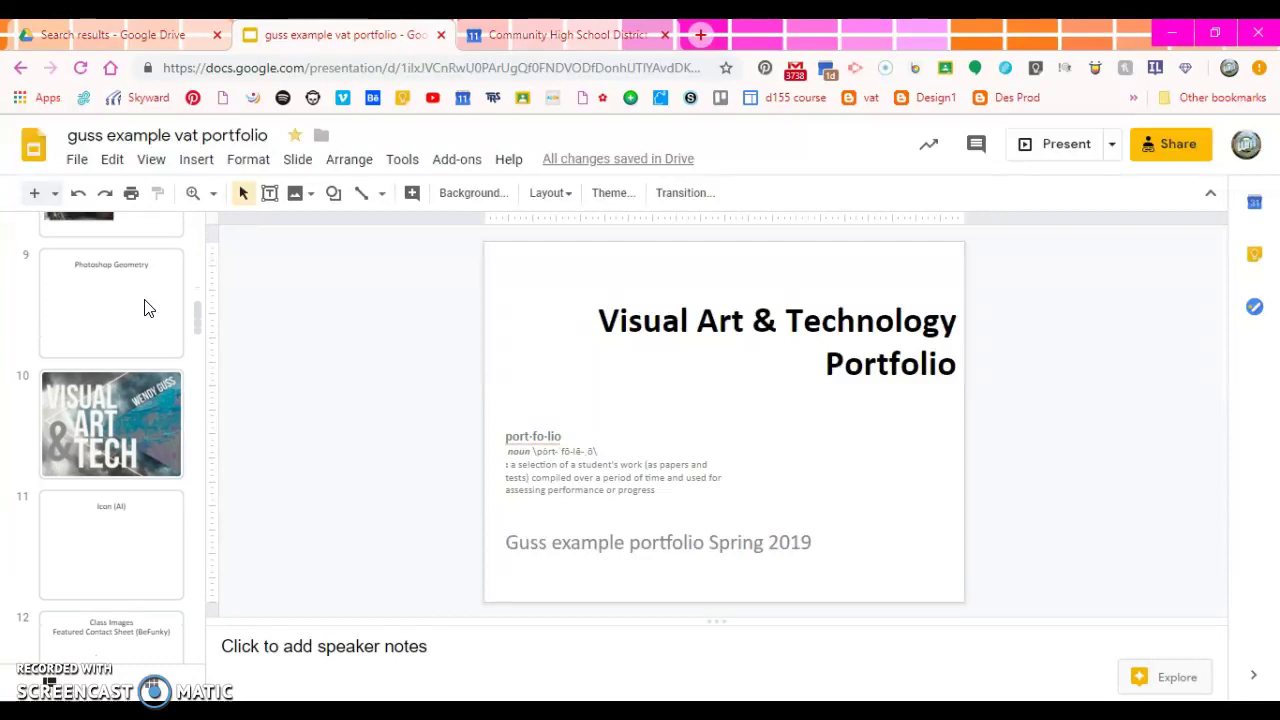
left_click(158, 432)
left_click_drag(598, 408, 686, 423)
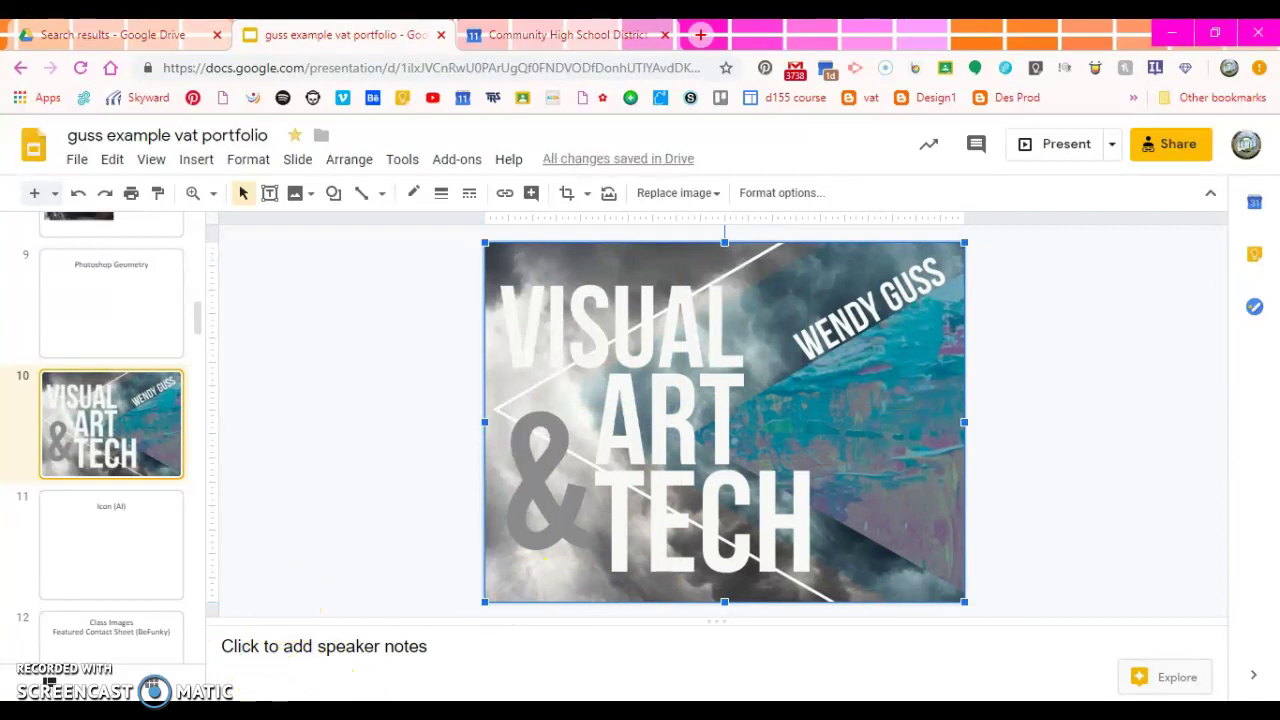
mouse_move(252, 712)
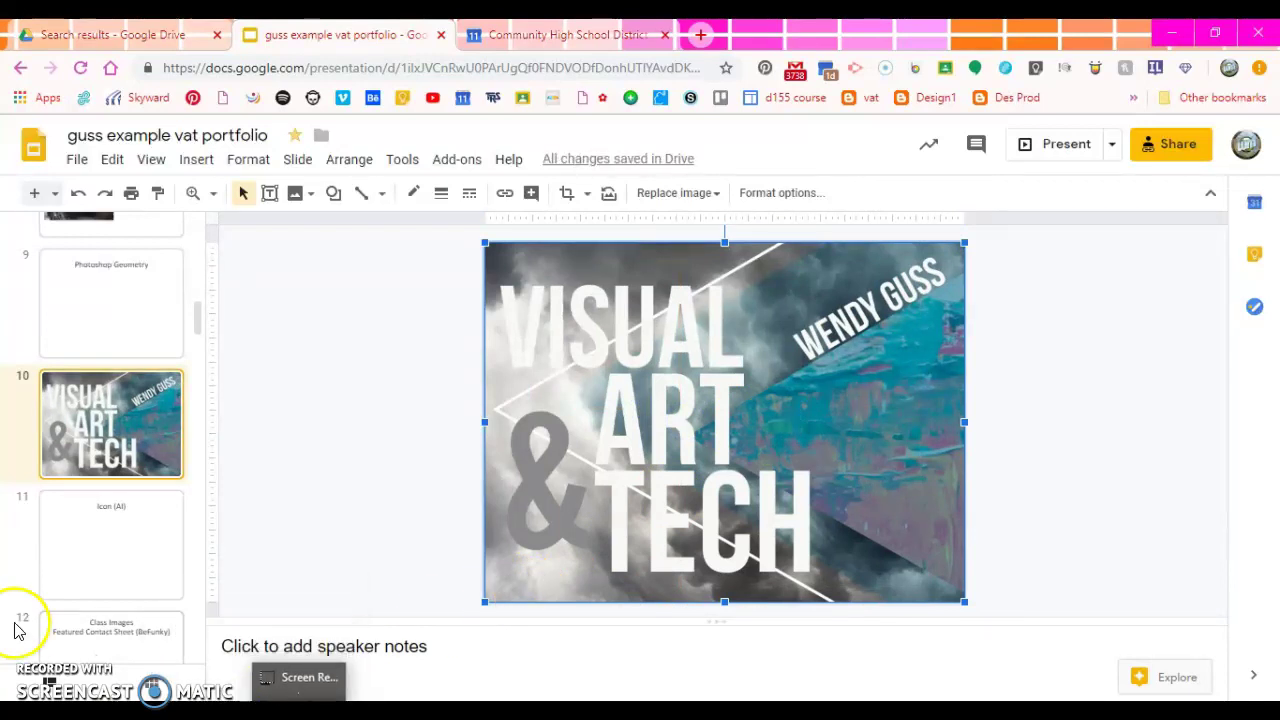